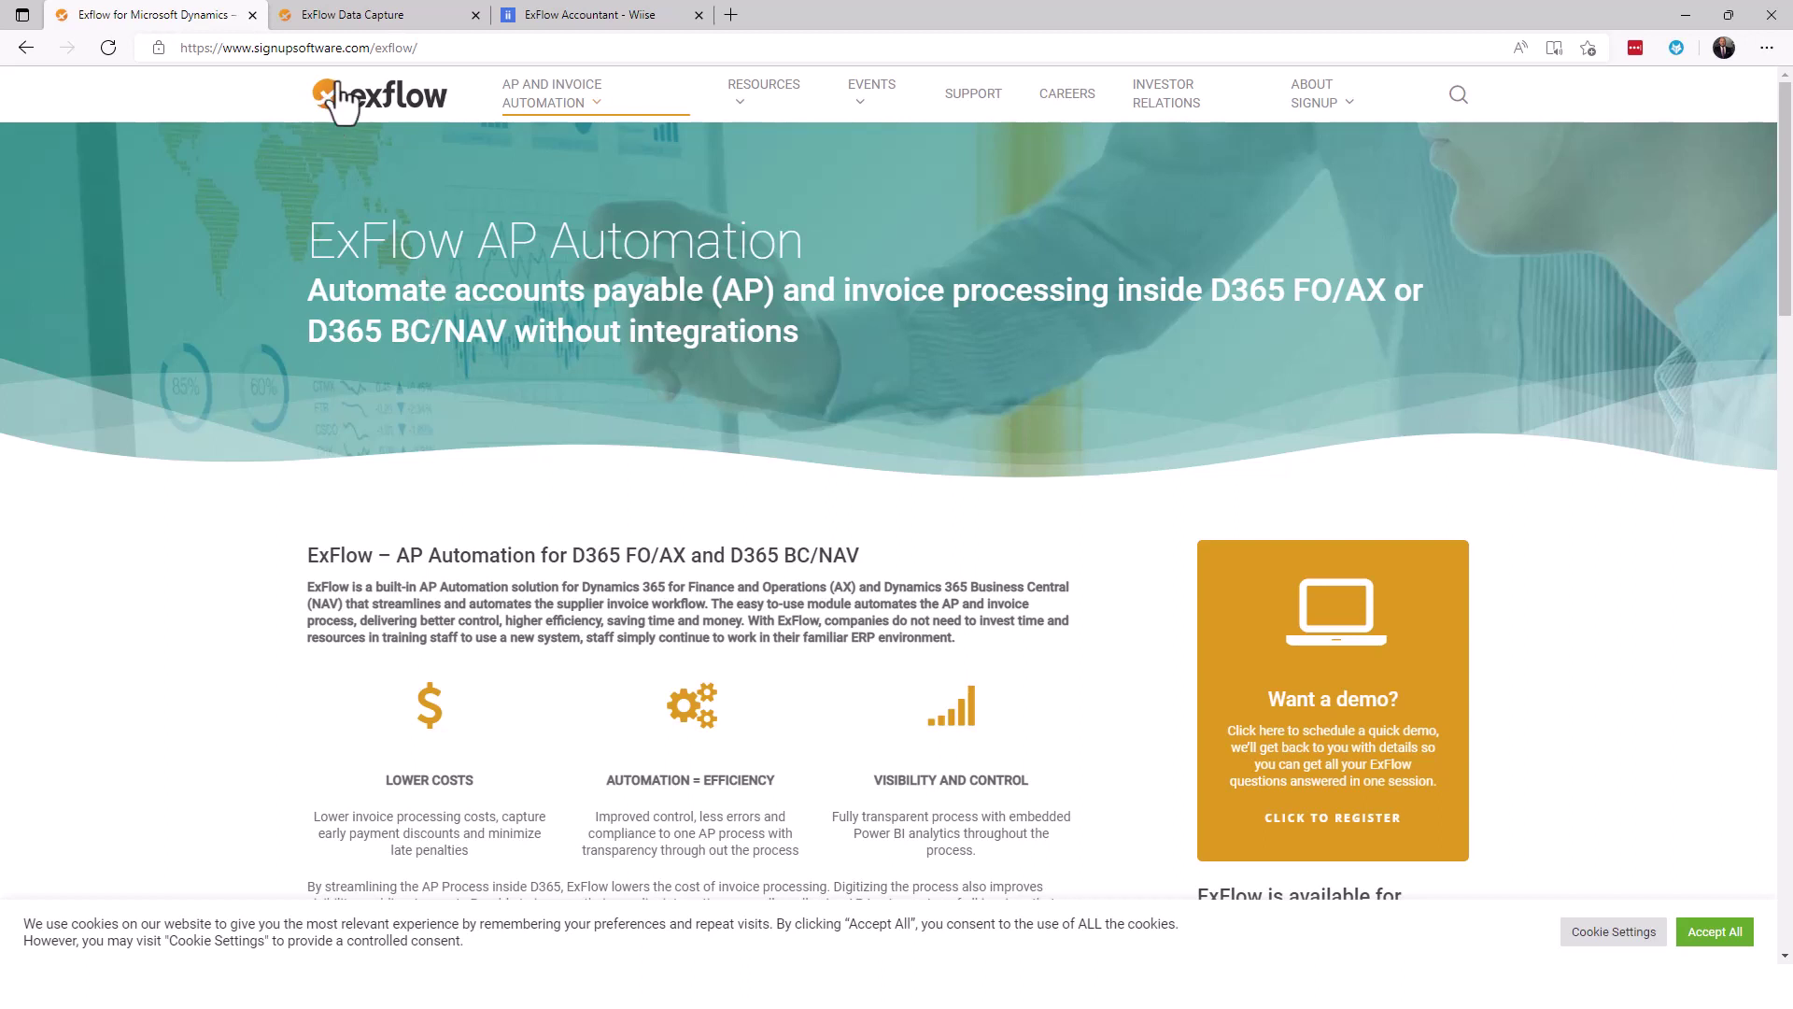
- Switch to the ExFlow Data Capture tab listing four invoices awaiting verification
{"action": "left_click", "coordinate": [371, 28]}
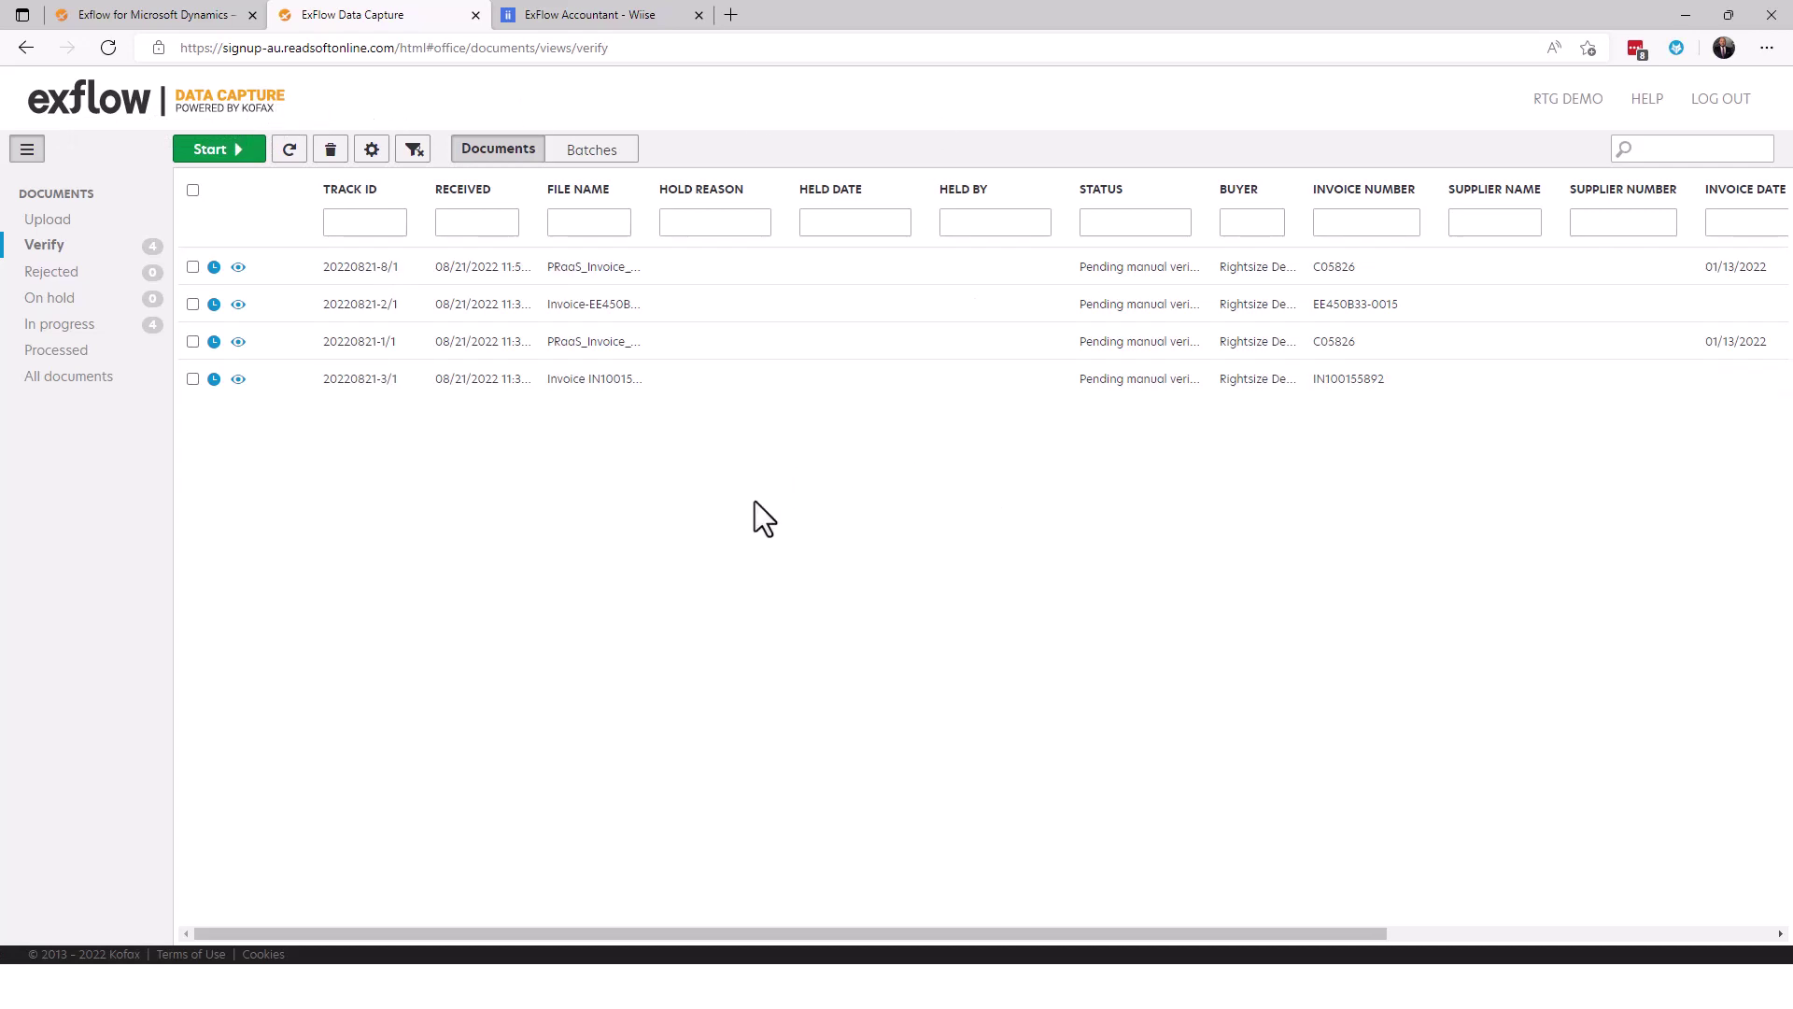
- Open Canon invoice 20220821-8/1 for verification, then go to the ExFlow Accountant - Wiise tab
{"action": "left_click", "coordinate": [291, 271]}
{"action": "double_click", "coordinate": [353, 272]}
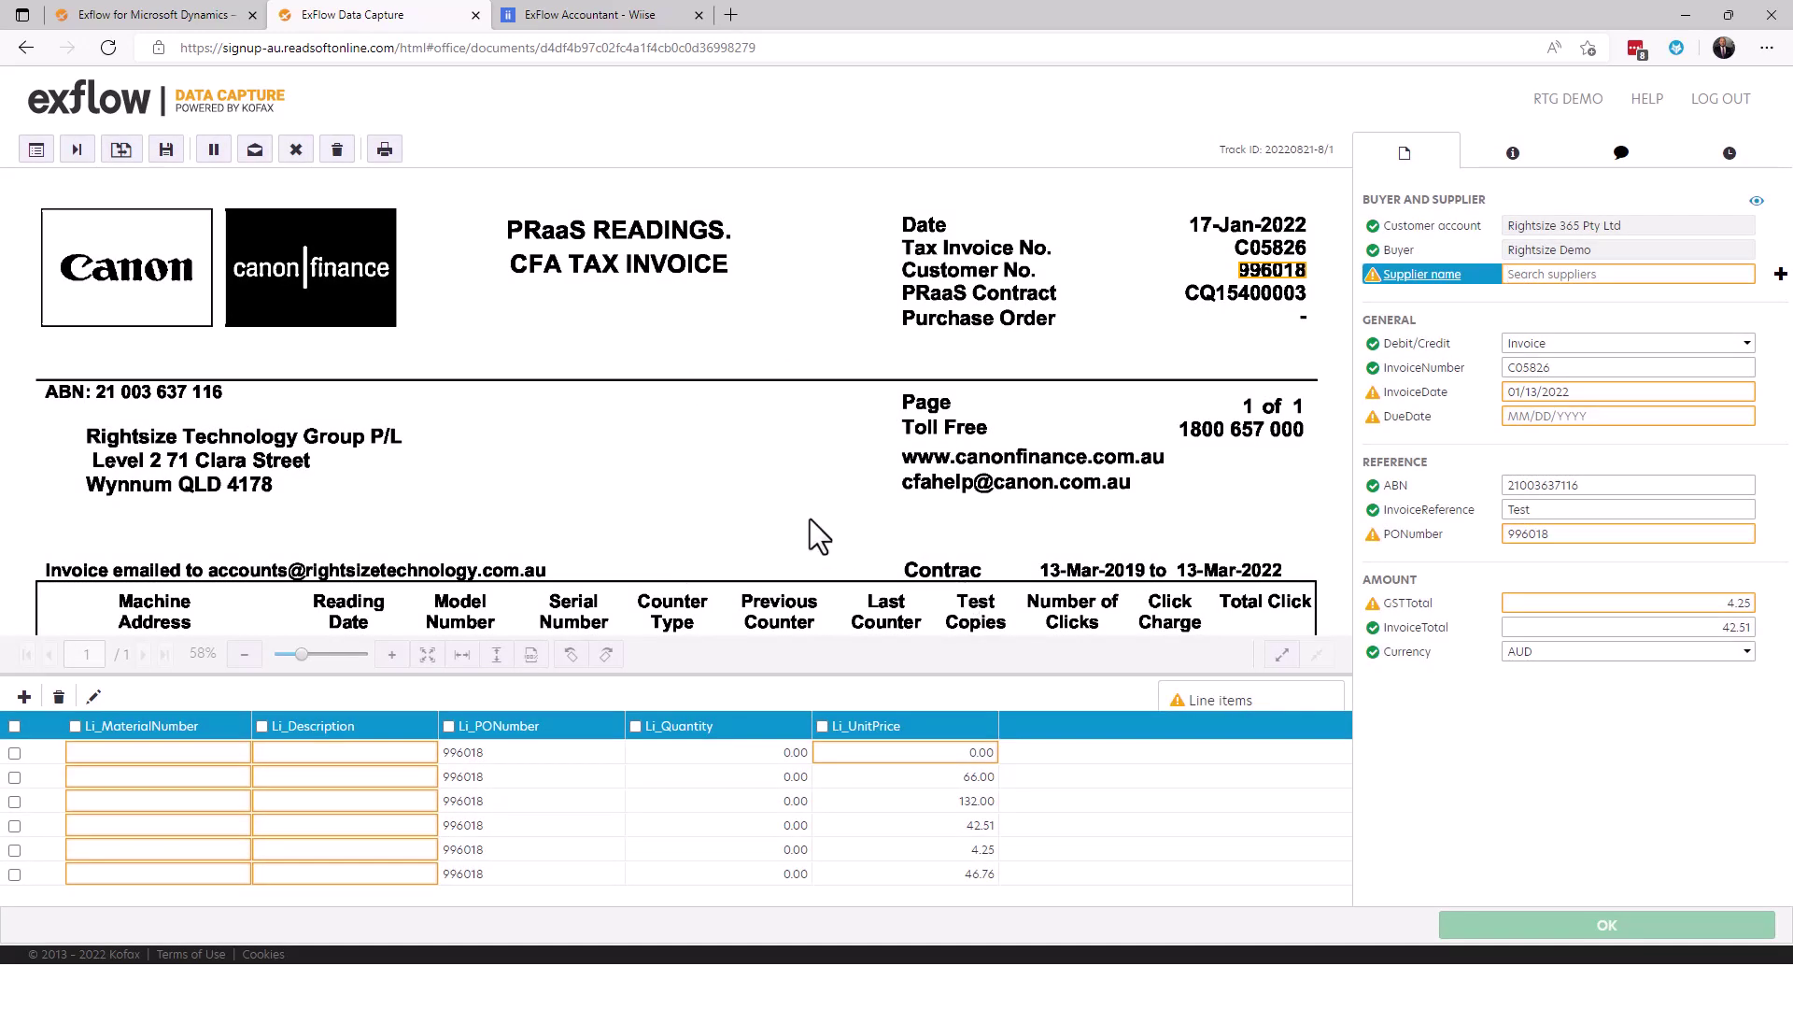
{"action": "left_click", "coordinate": [571, 17]}
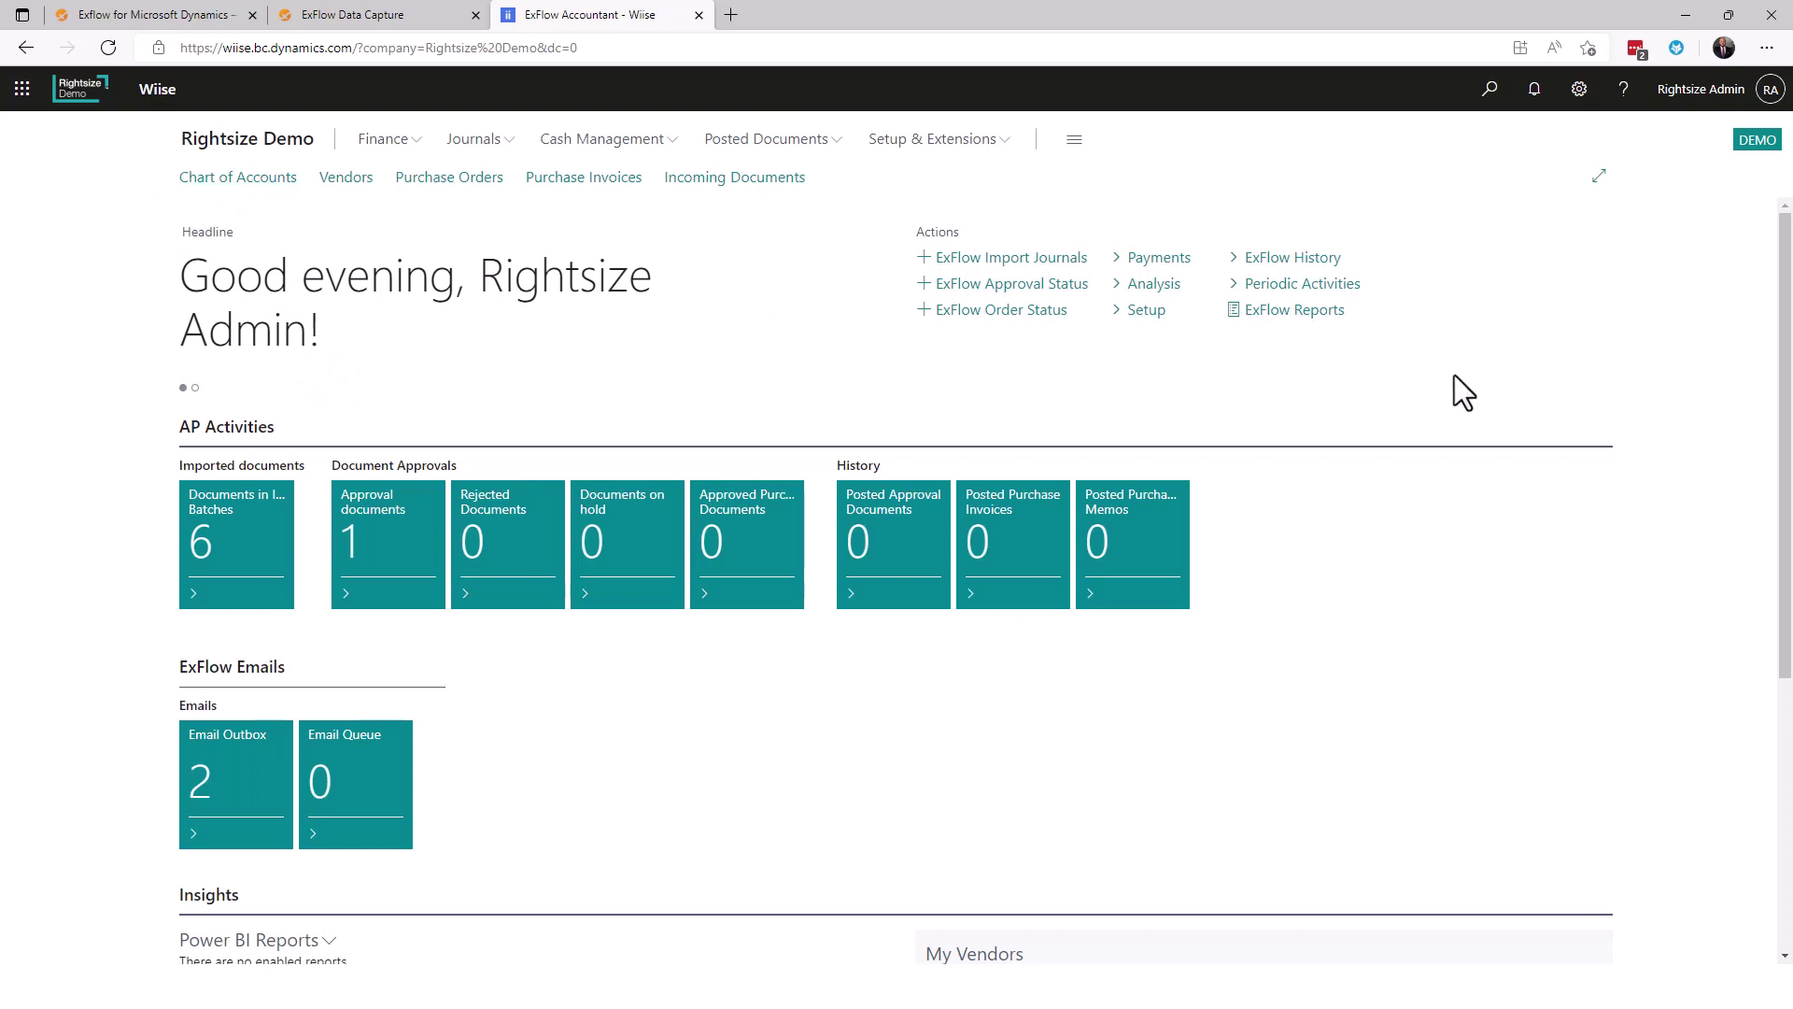
{"action": "left_click", "coordinate": [1579, 91]}
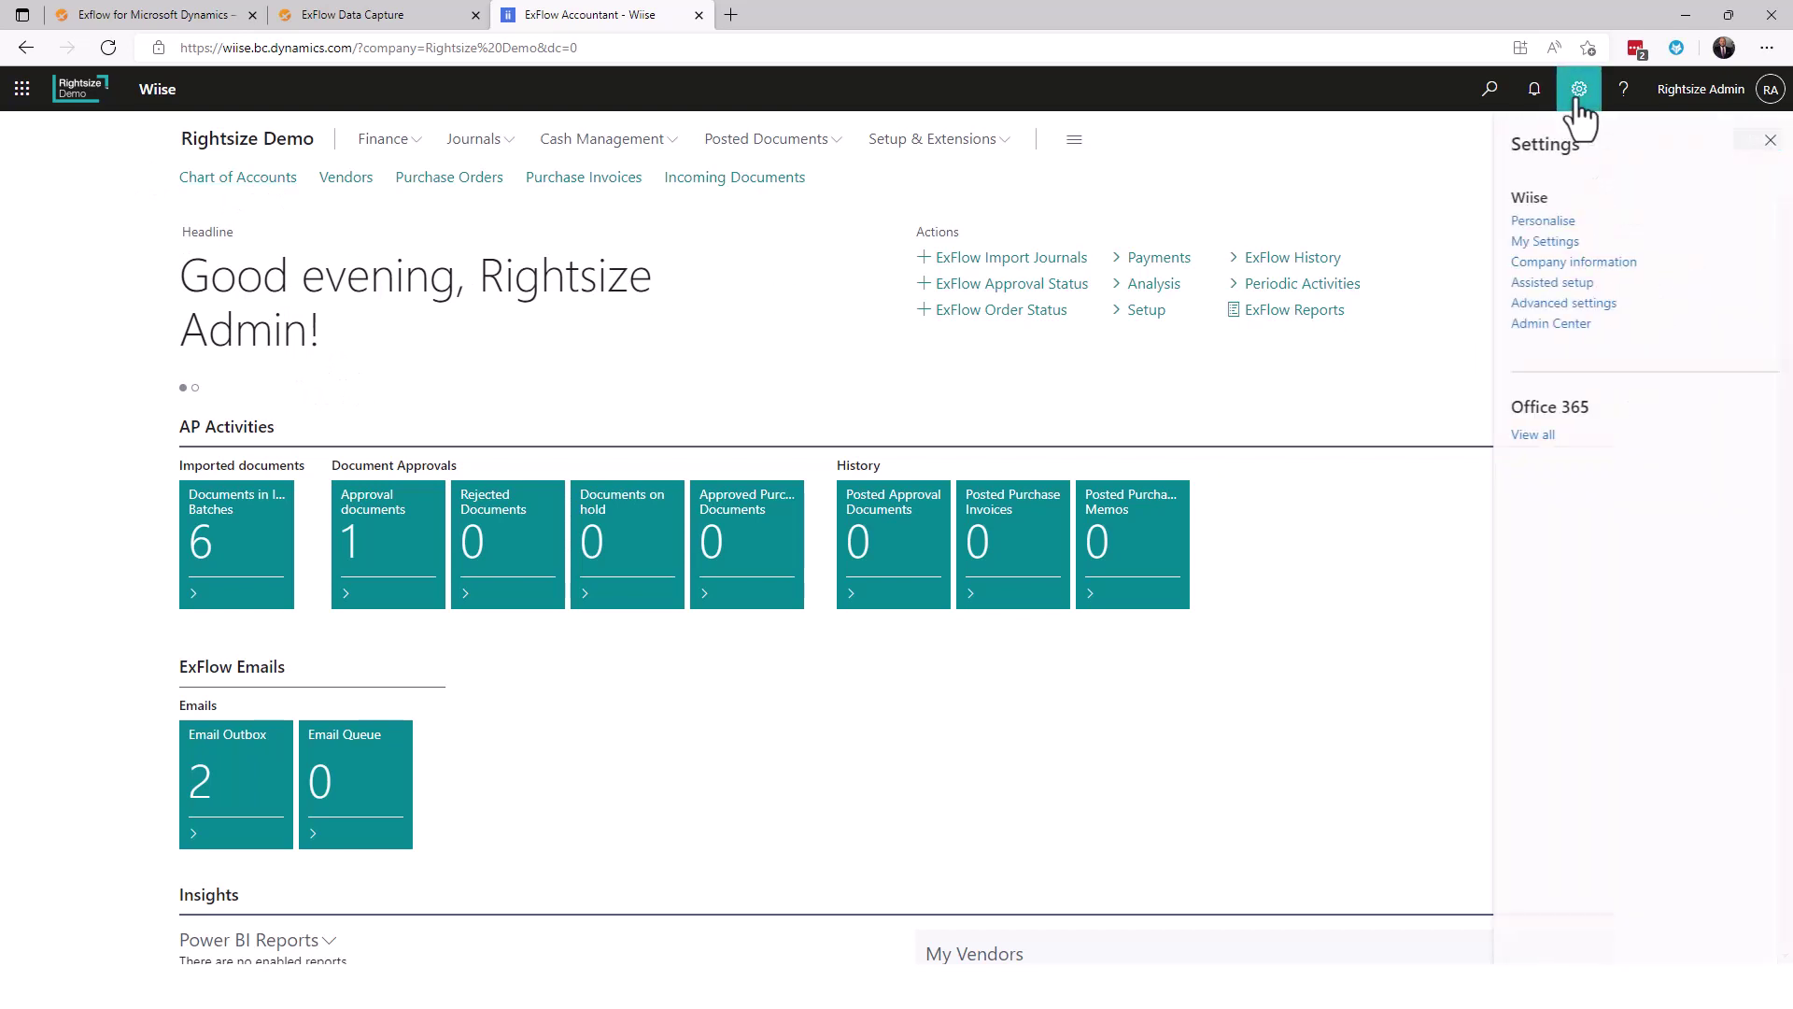
{"action": "left_click", "coordinate": [1551, 262]}
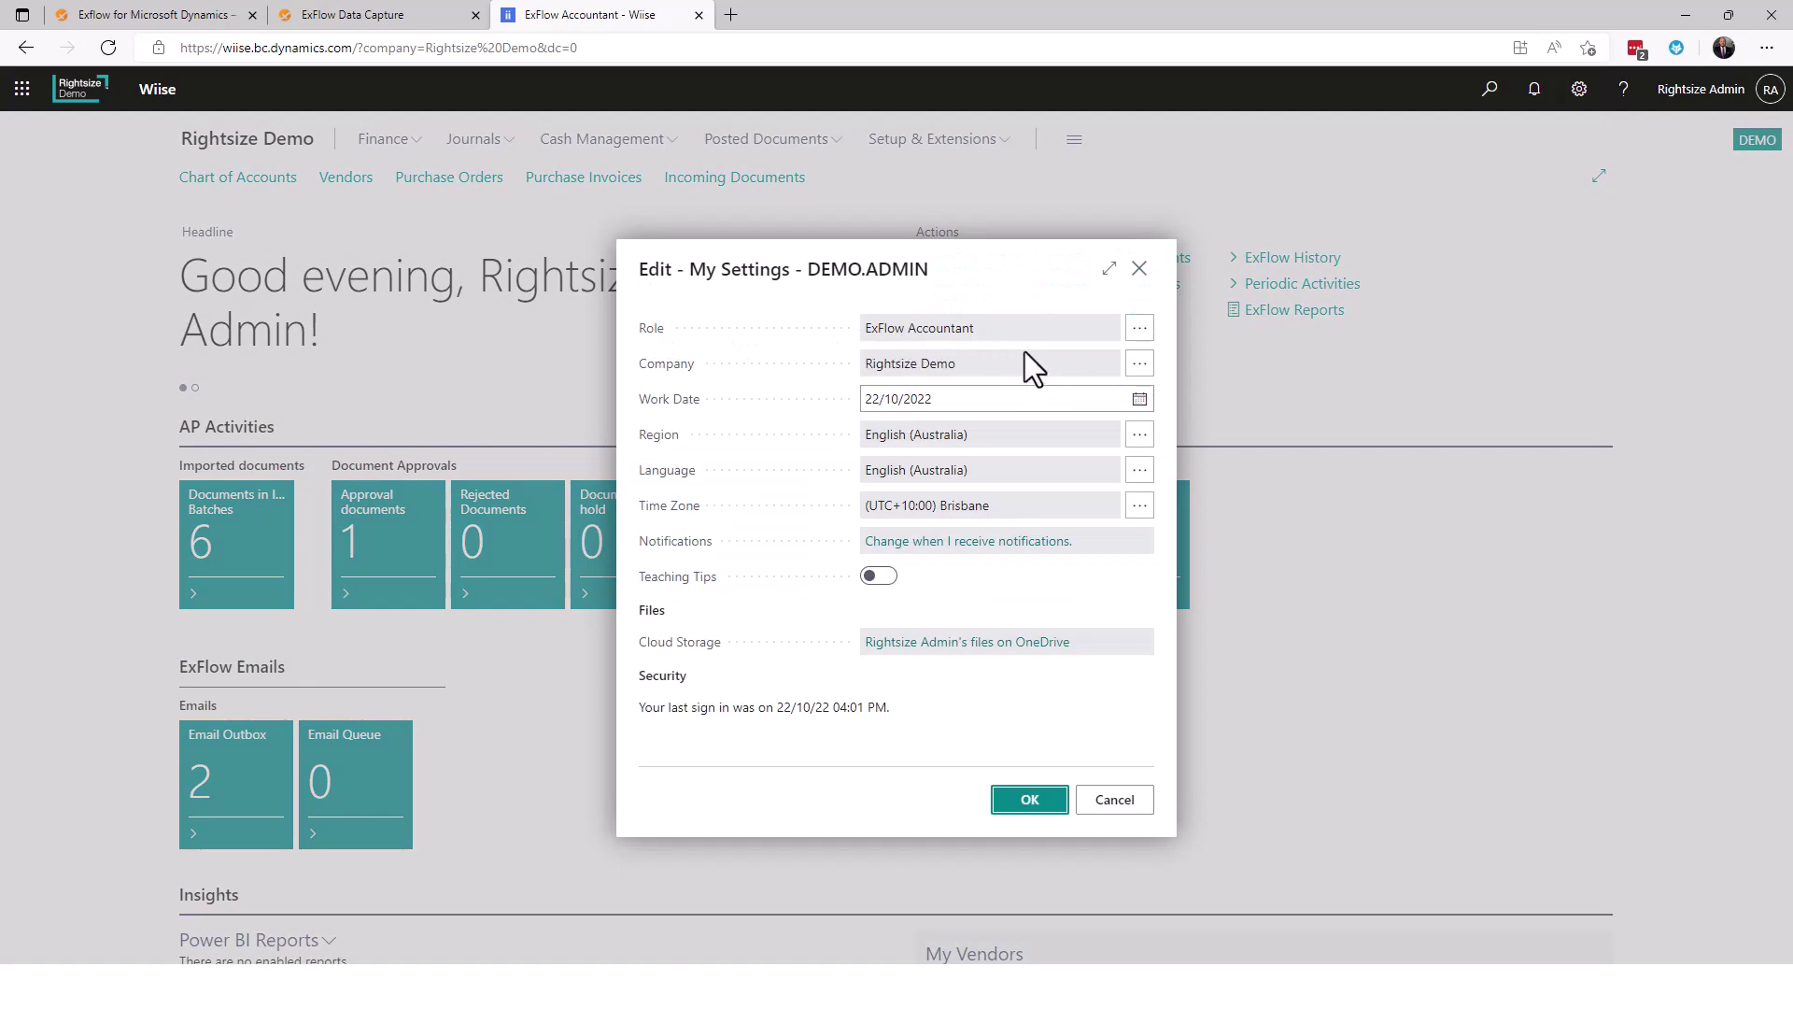
{"action": "left_click", "coordinate": [1125, 800]}
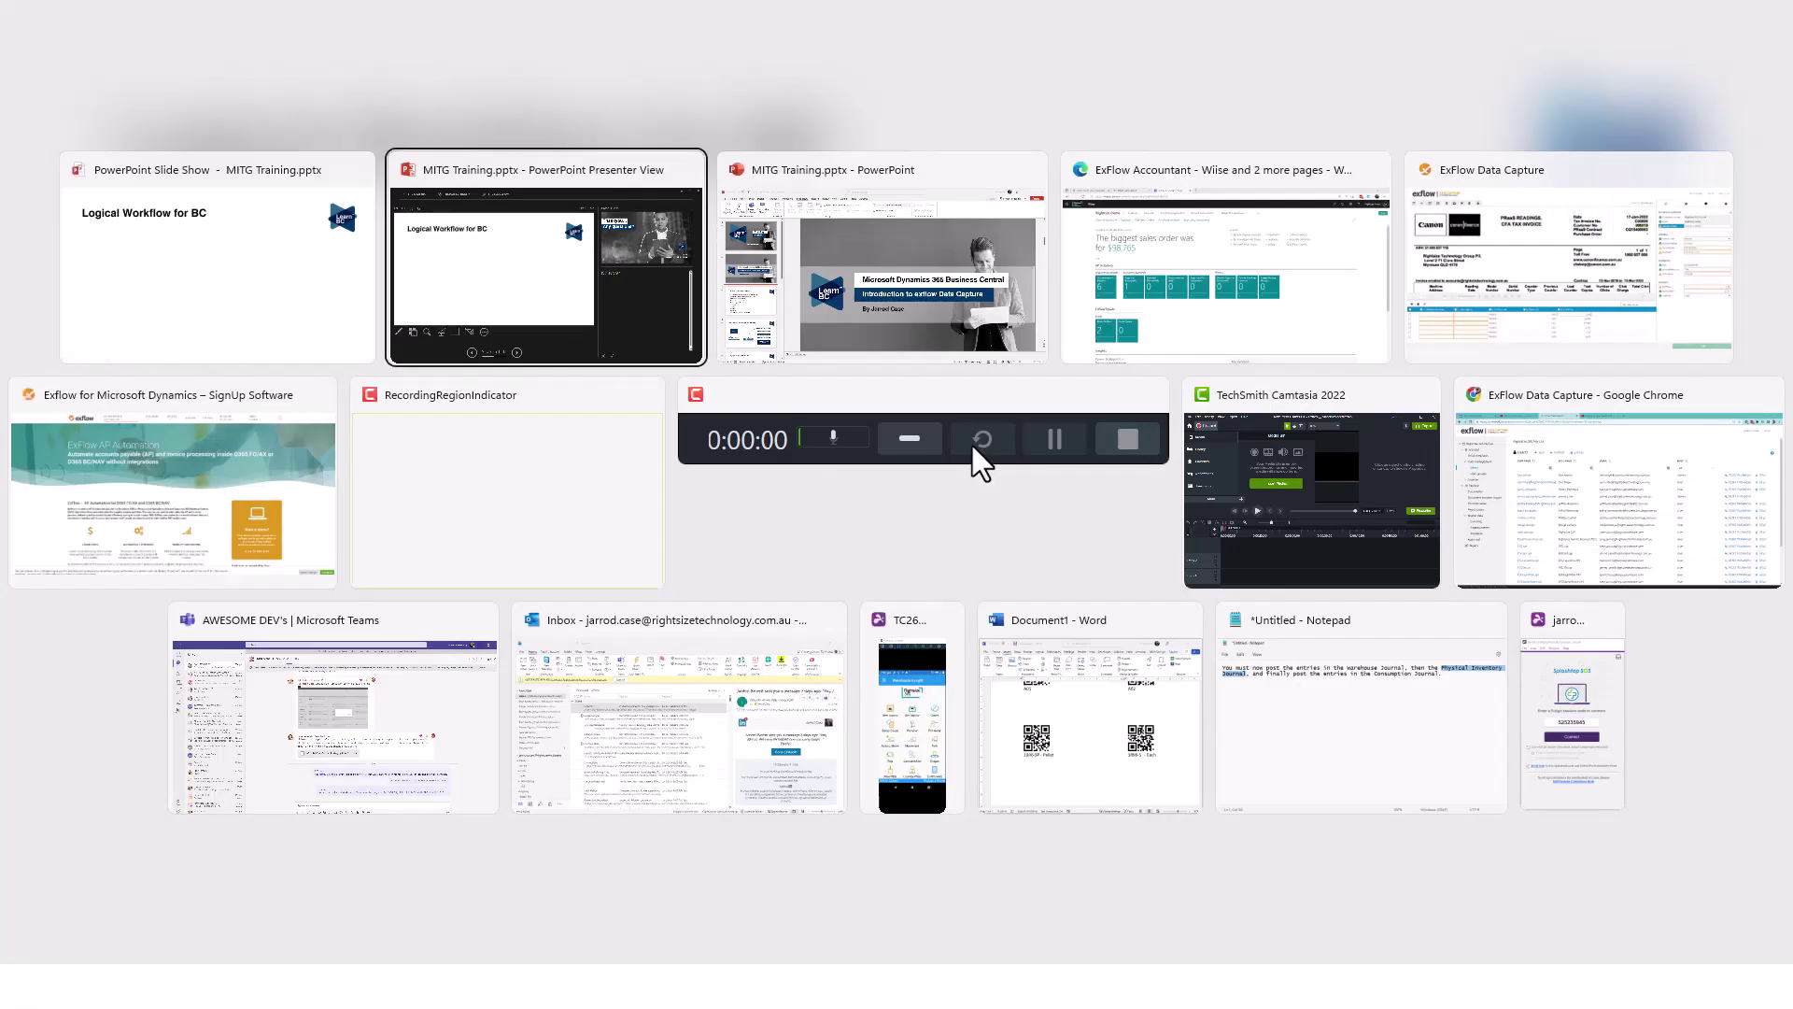
{"action": "key", "text": "alt+Tab"}
- Bring the Business Central ExFlow Accountant window back to the front
{"action": "left_click", "coordinate": [1158, 278]}
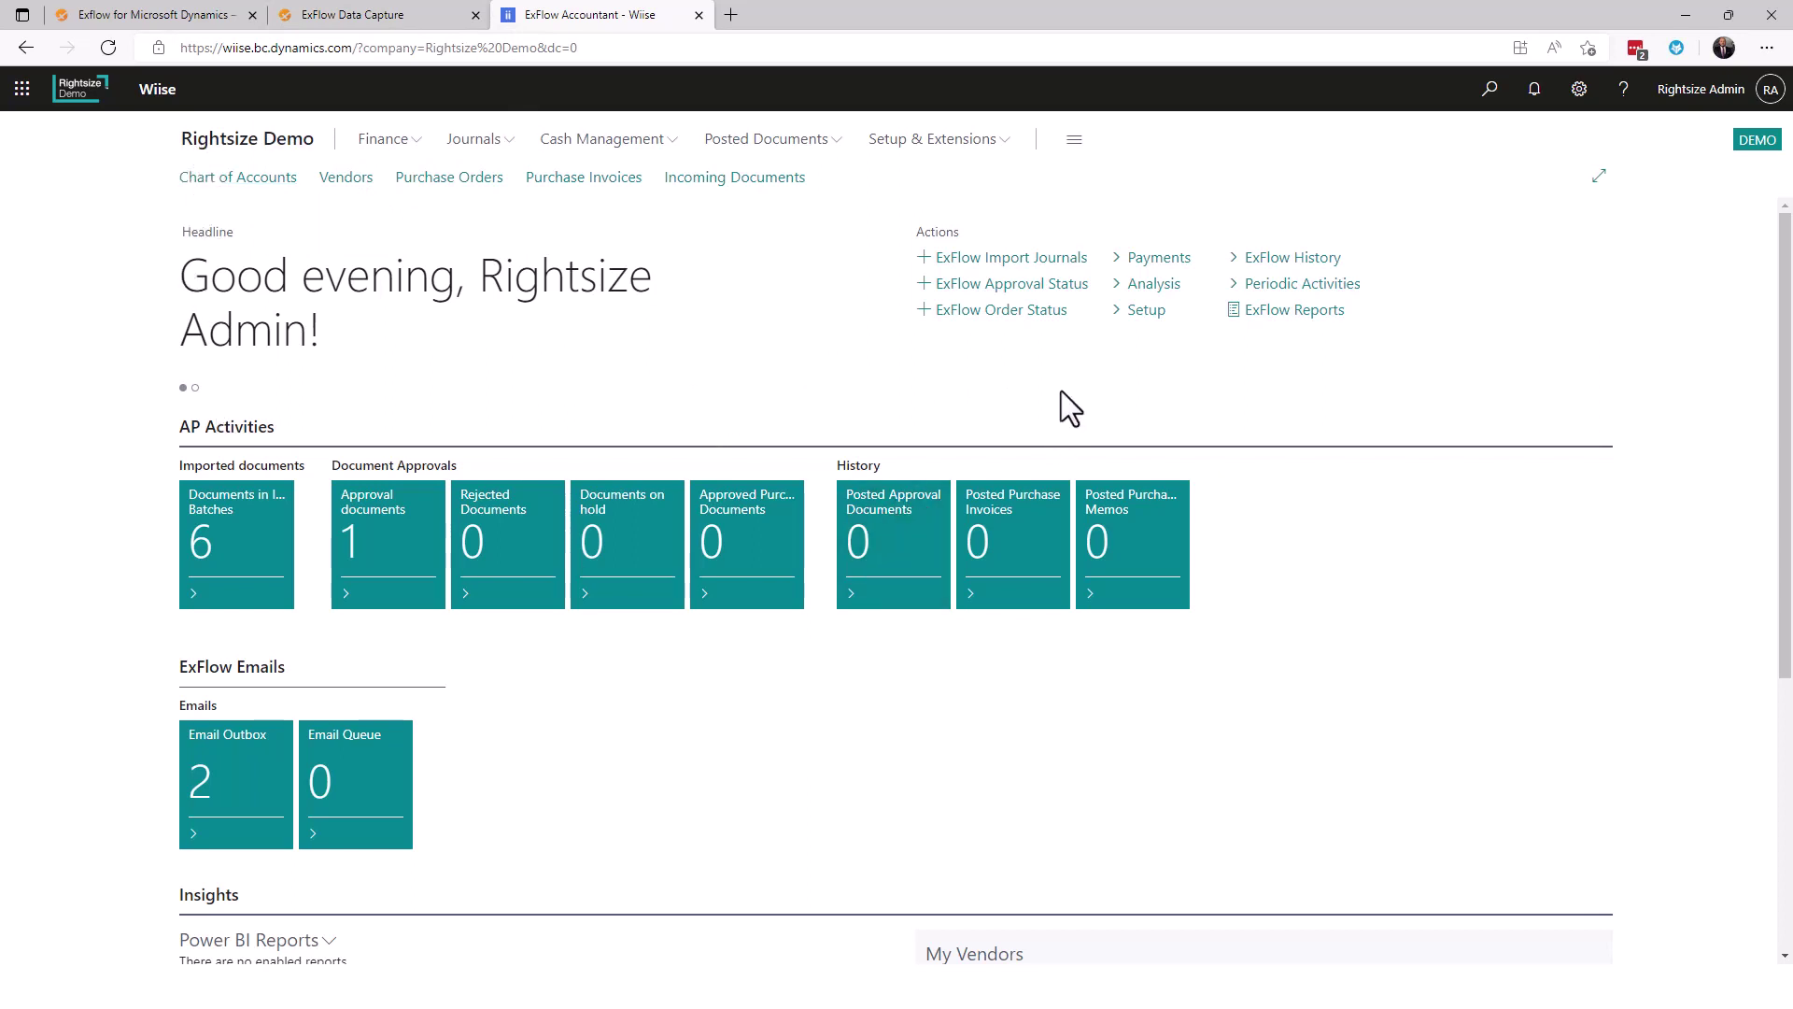
- Search 'exflow ref', open ExFlow Reference Codes, hide the FactBox, and open CQ15400003
{"action": "left_click", "coordinate": [1489, 89]}
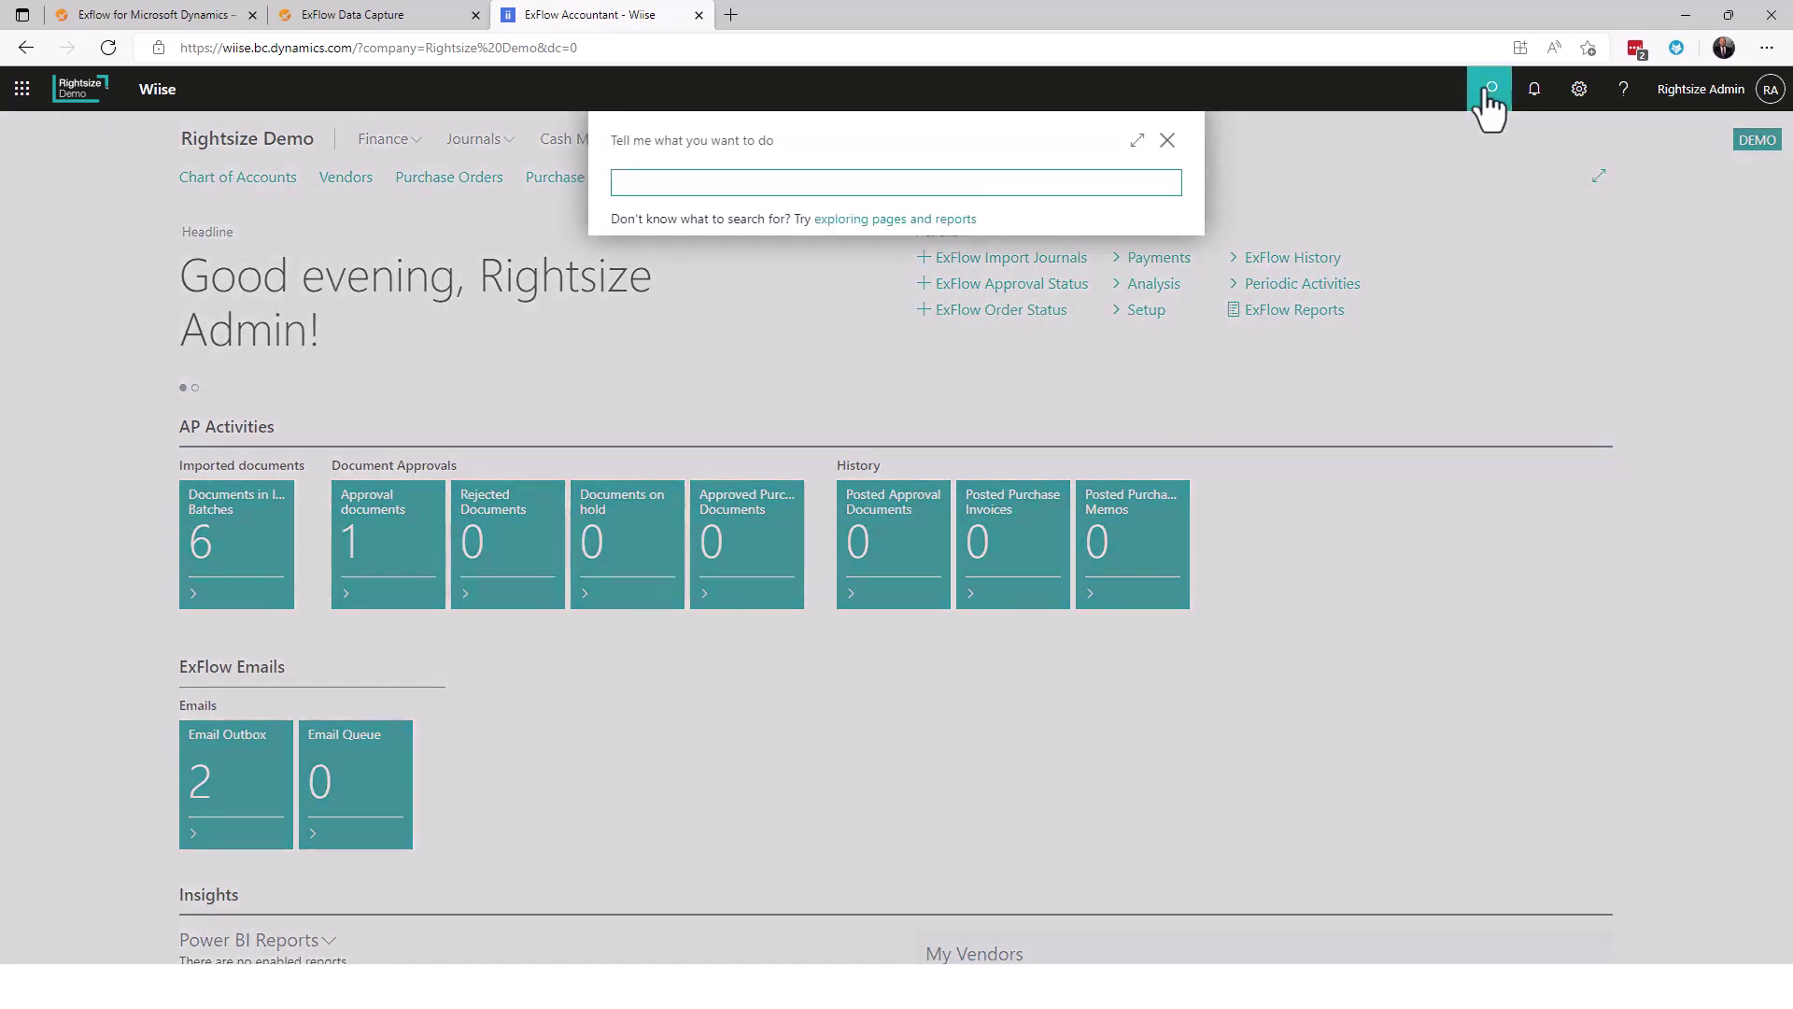
{"action": "type", "text": "exflow ref"}
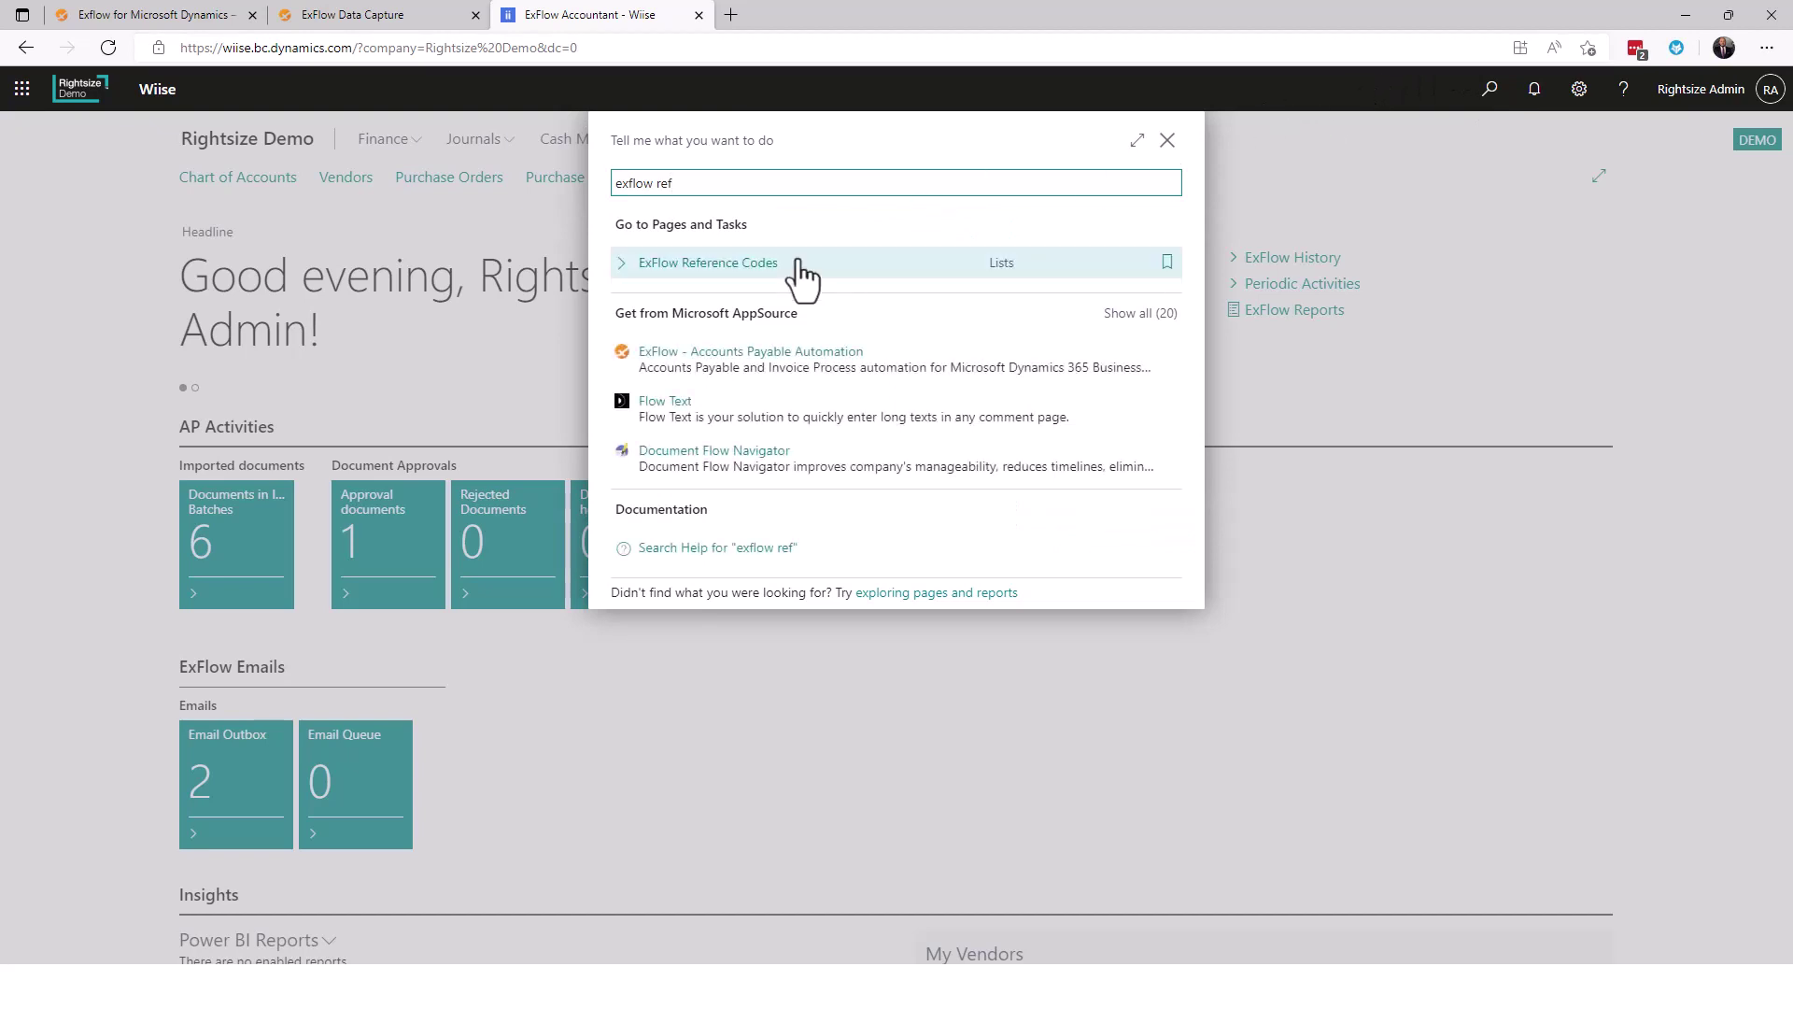
{"action": "left_click", "coordinate": [695, 270]}
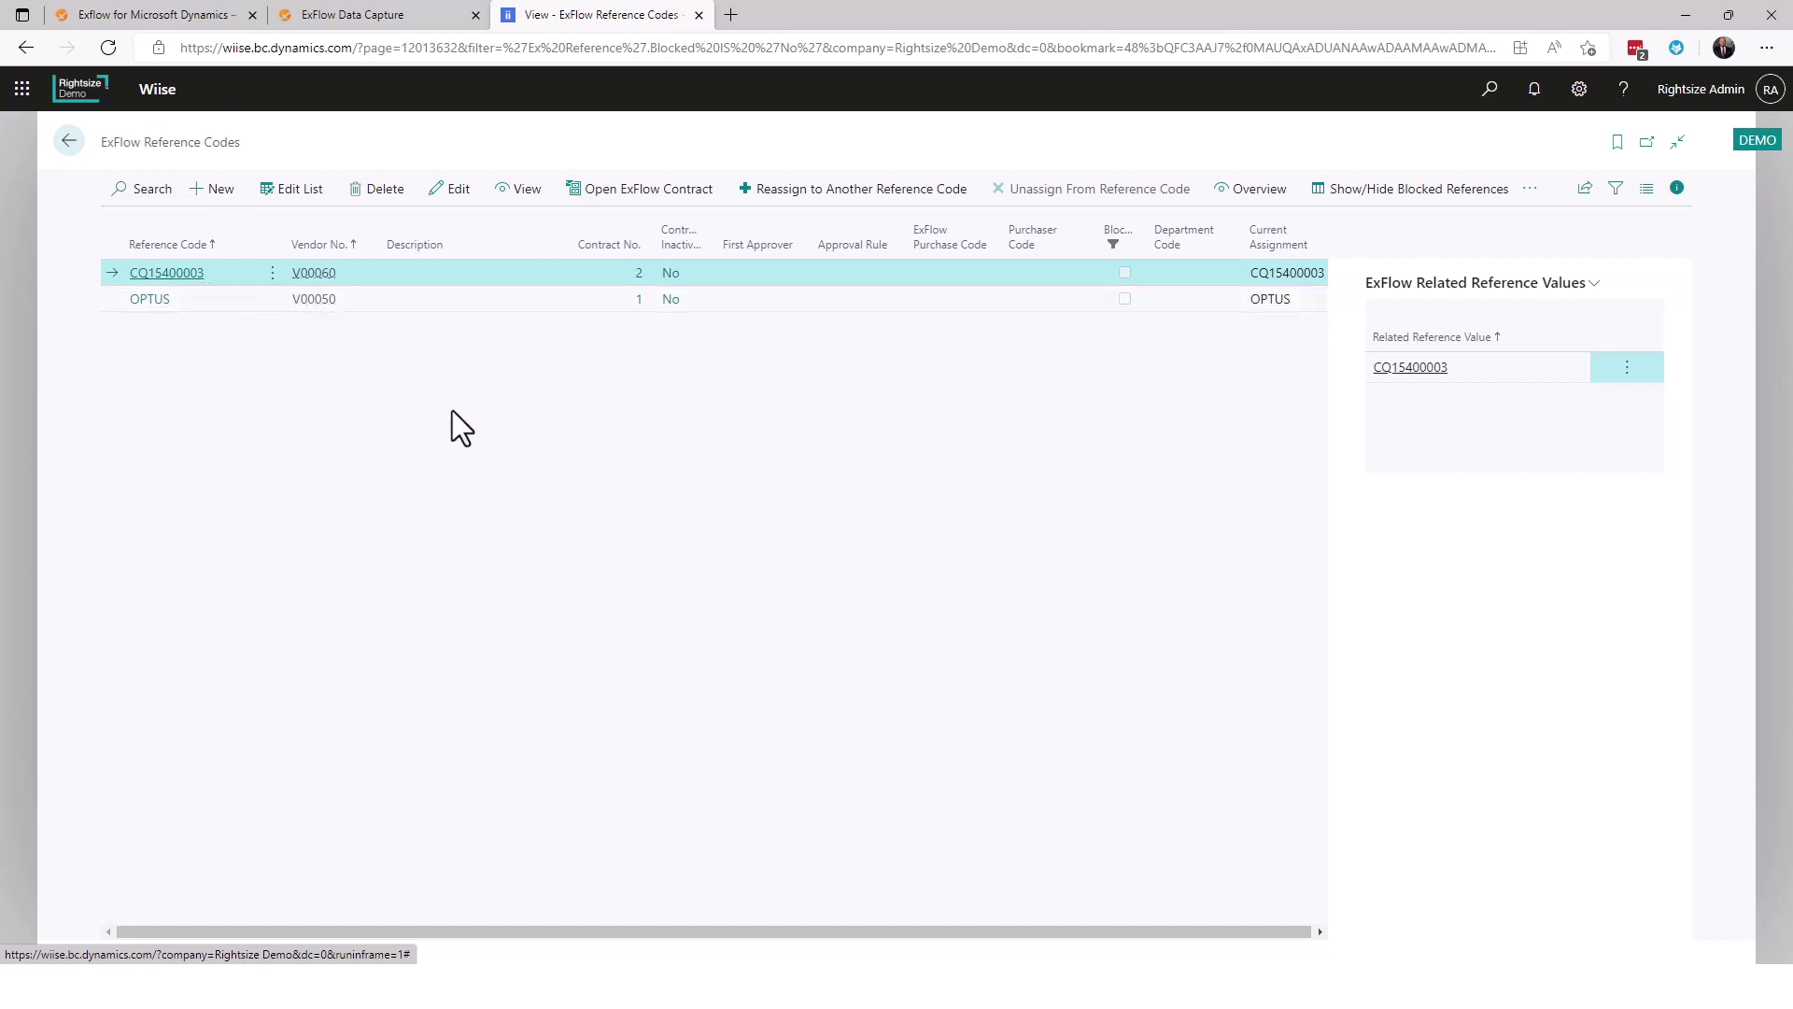
{"action": "left_click", "coordinate": [1677, 188]}
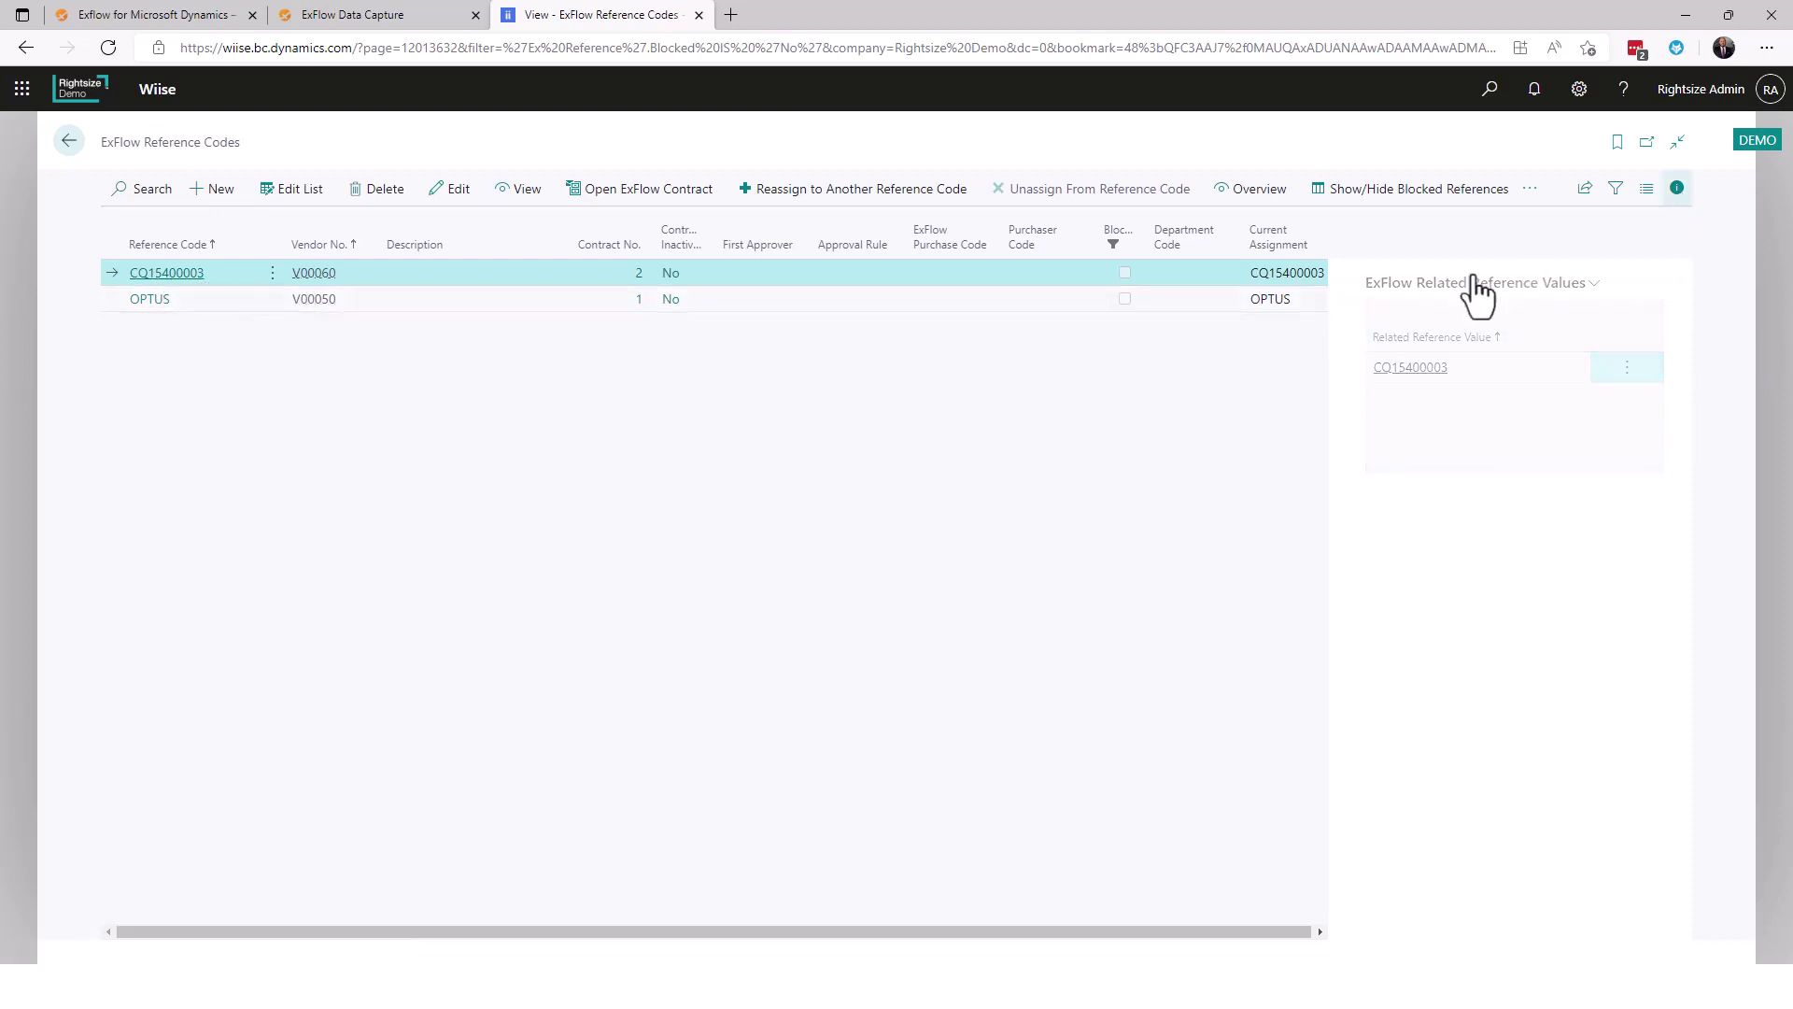
{"action": "left_click", "coordinate": [165, 276]}
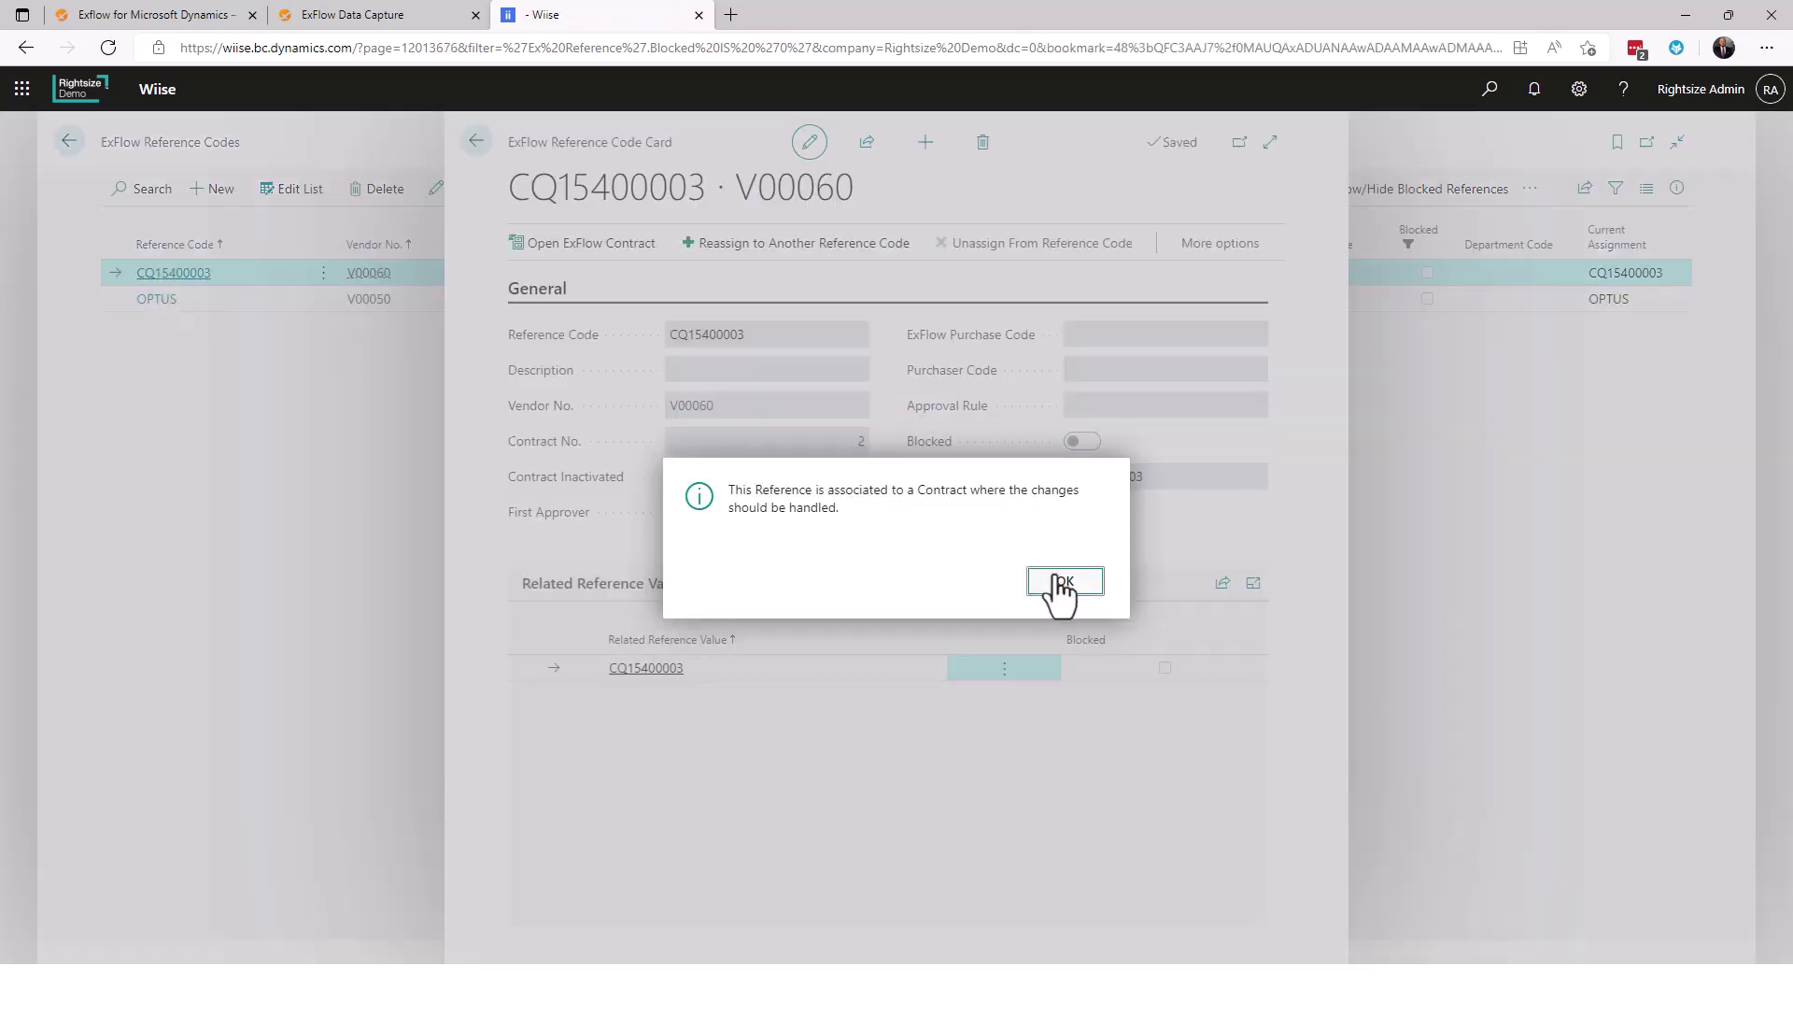
- Dismiss the contract notice and preview vendor V00060 on the CQ15400003 card
{"action": "left_click", "coordinate": [1065, 582]}
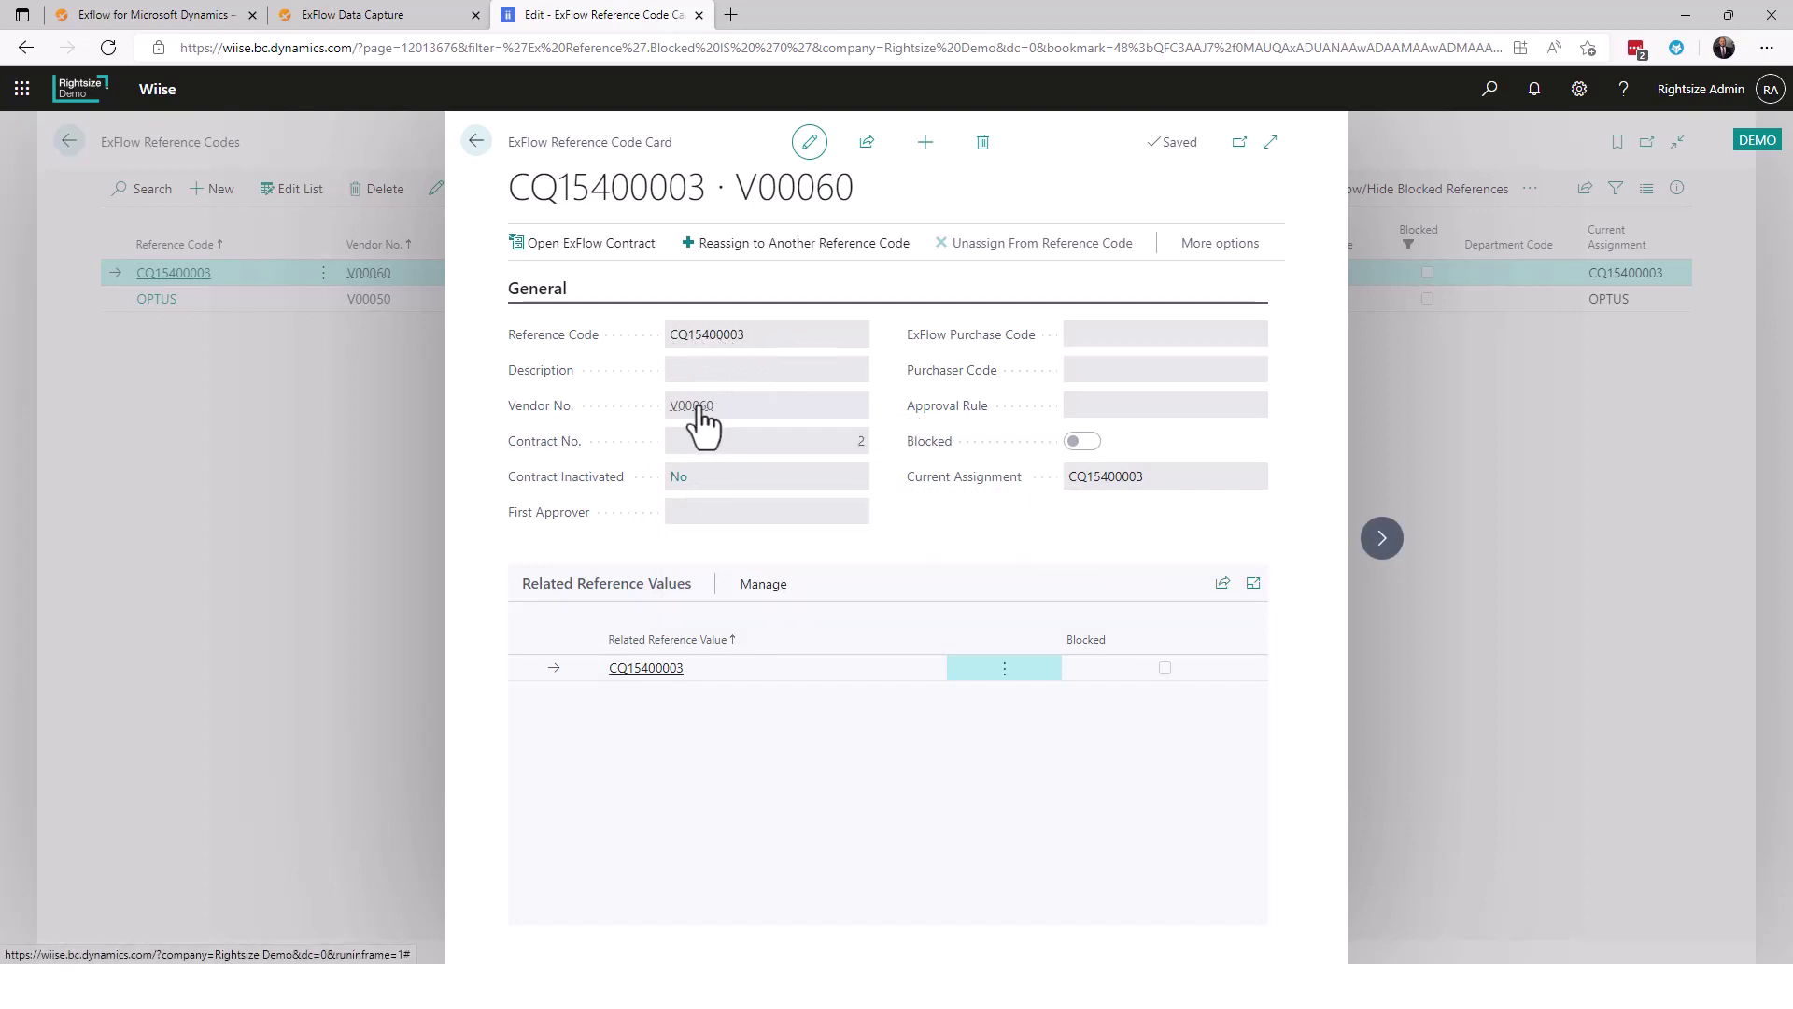
{"action": "mouse_move", "coordinate": [699, 415]}
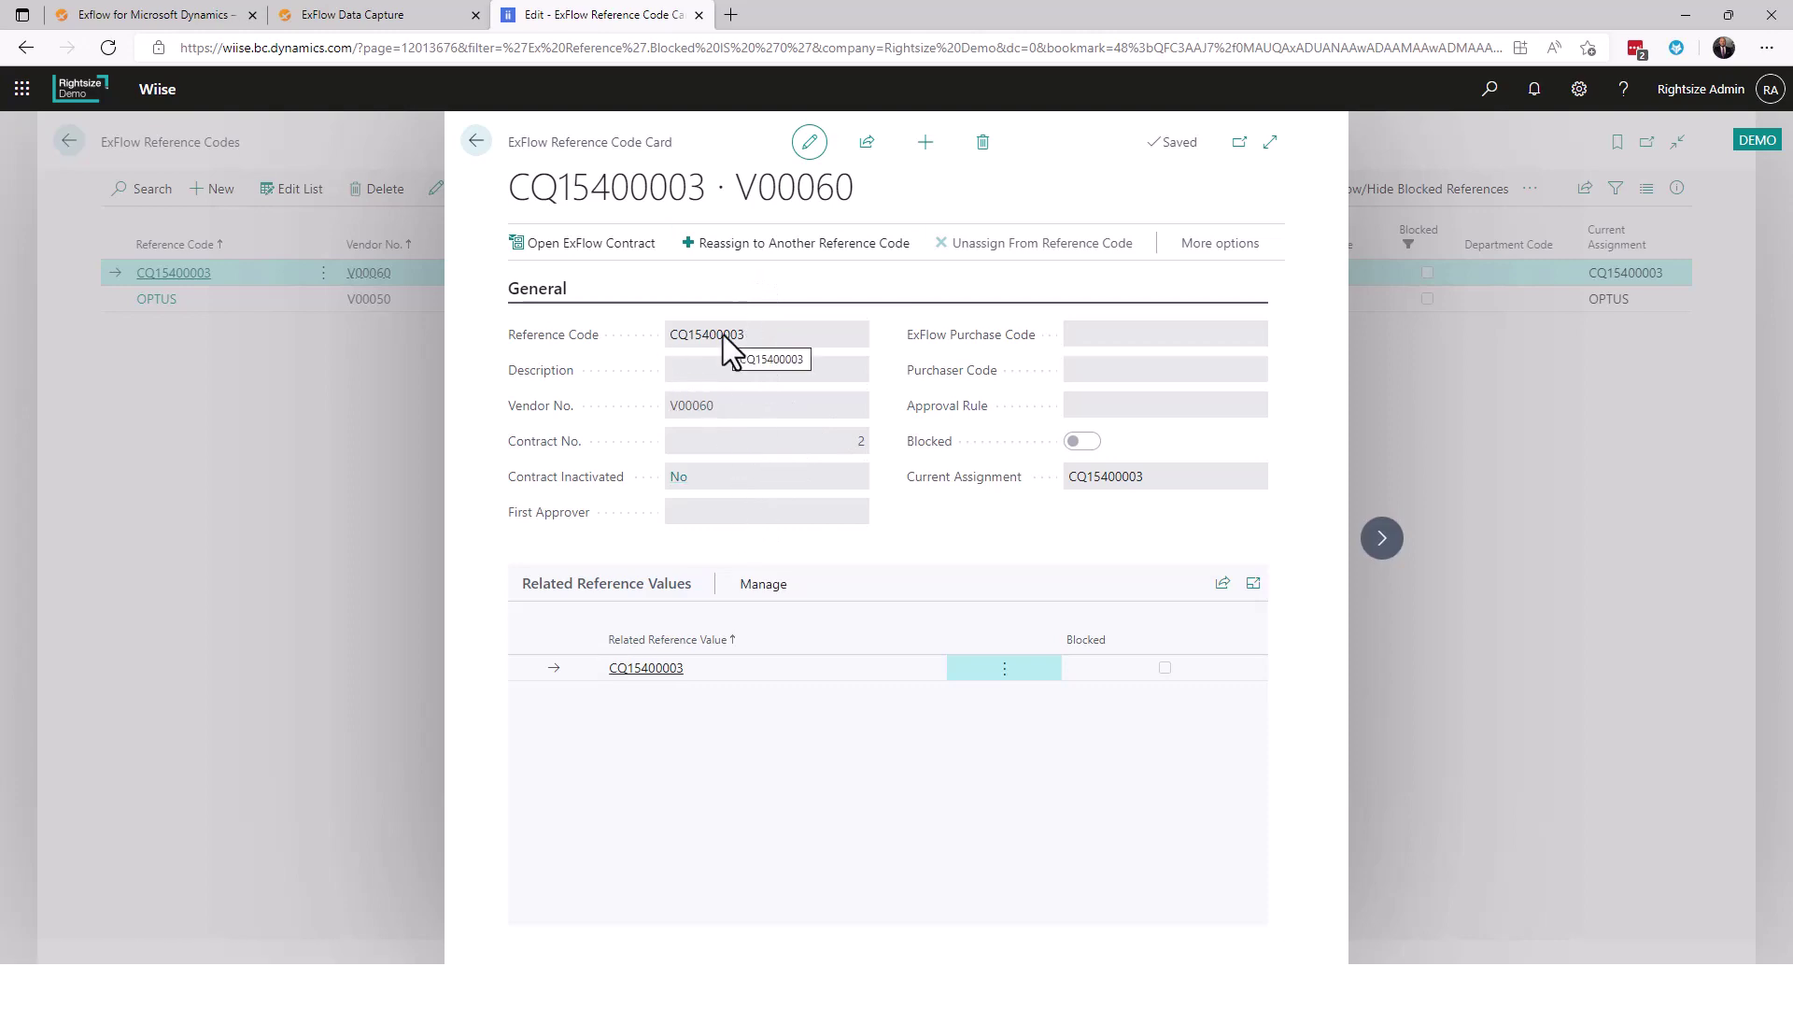
- Set the Canon invoice's Supplier name to Canon Australia - V00060, accepting Debit/Credit
{"action": "left_click", "coordinate": [400, 31]}
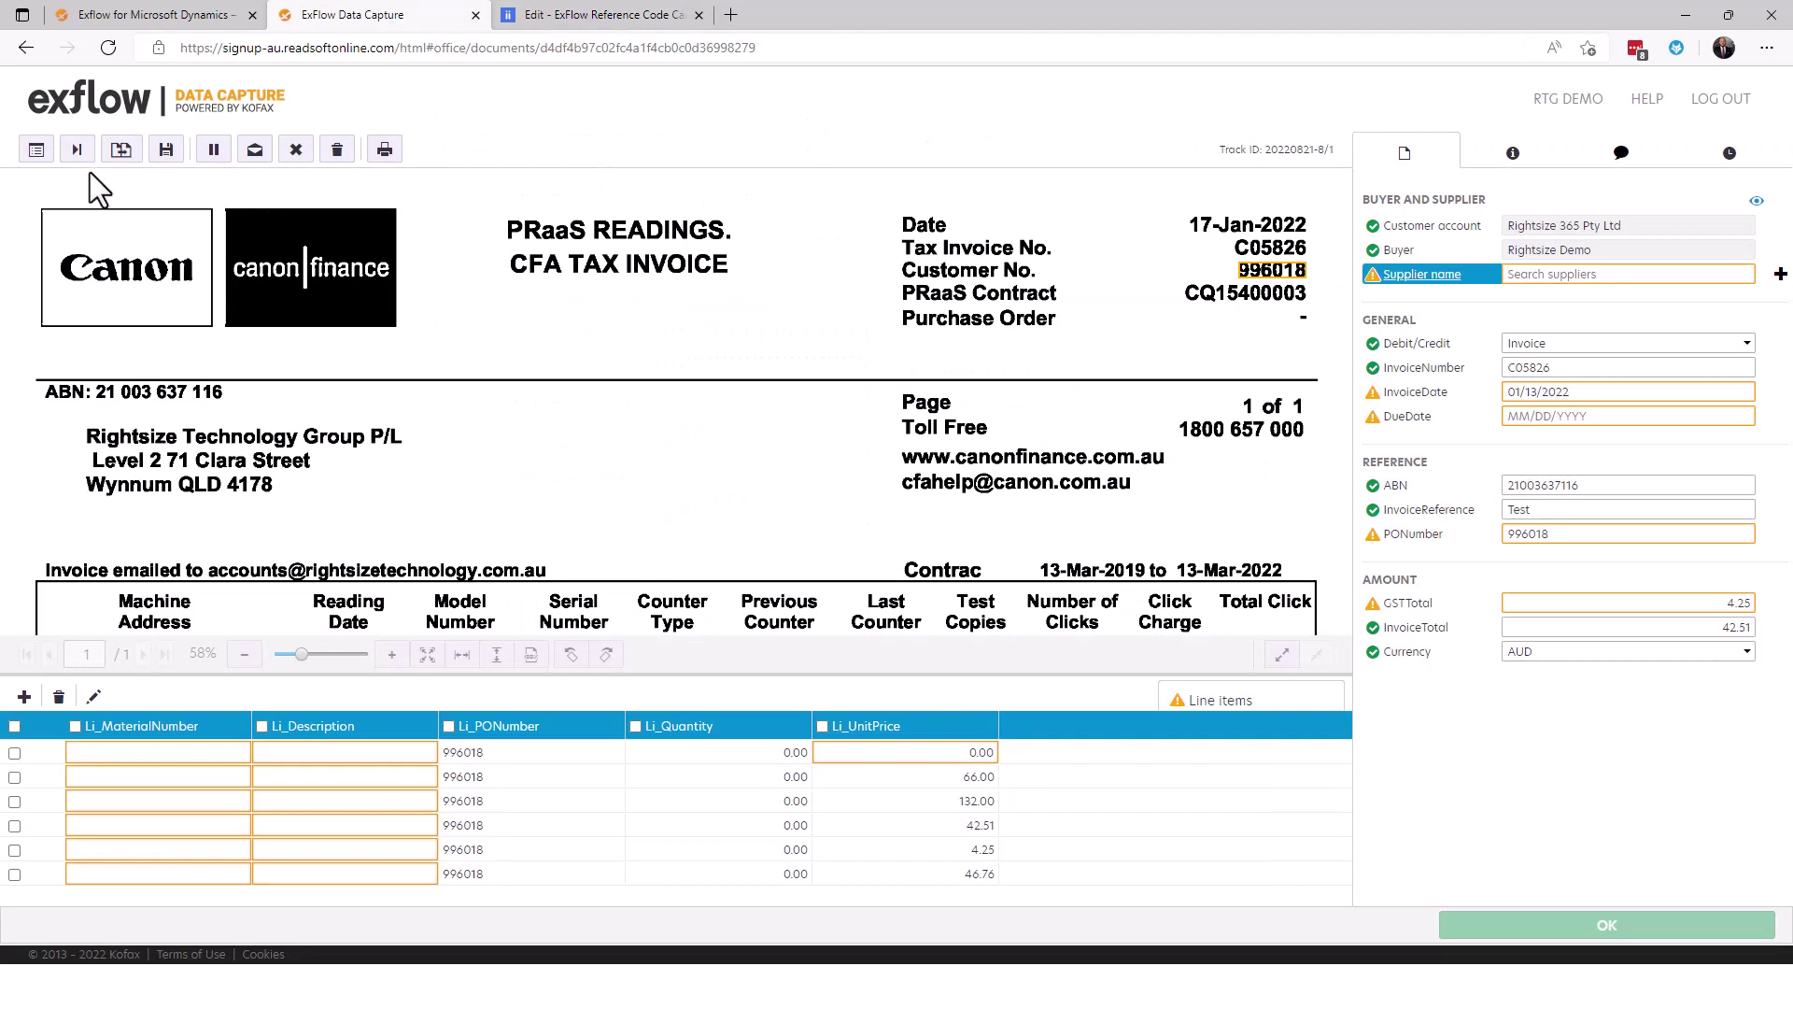
{"action": "scroll", "coordinate": [641, 293], "scroll_direction": "down", "scroll_amount": 2}
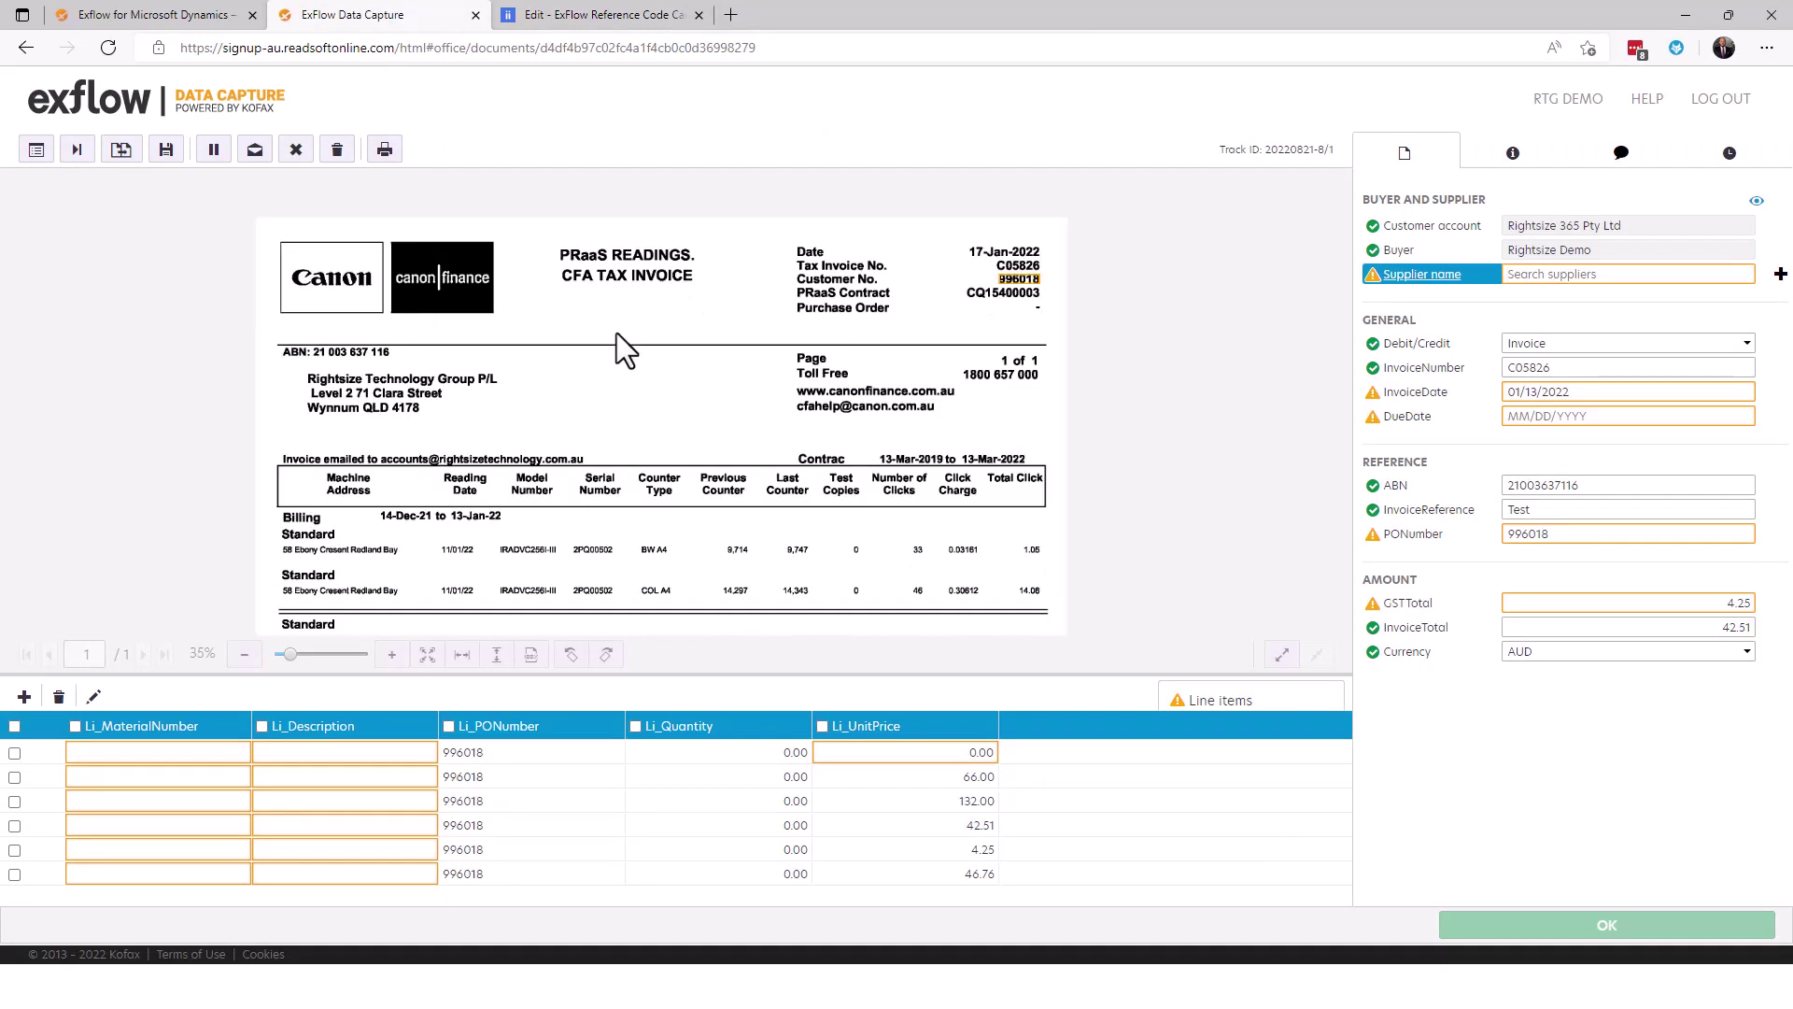
{"action": "scroll", "coordinate": [616, 383], "scroll_direction": "down", "scroll_amount": 1}
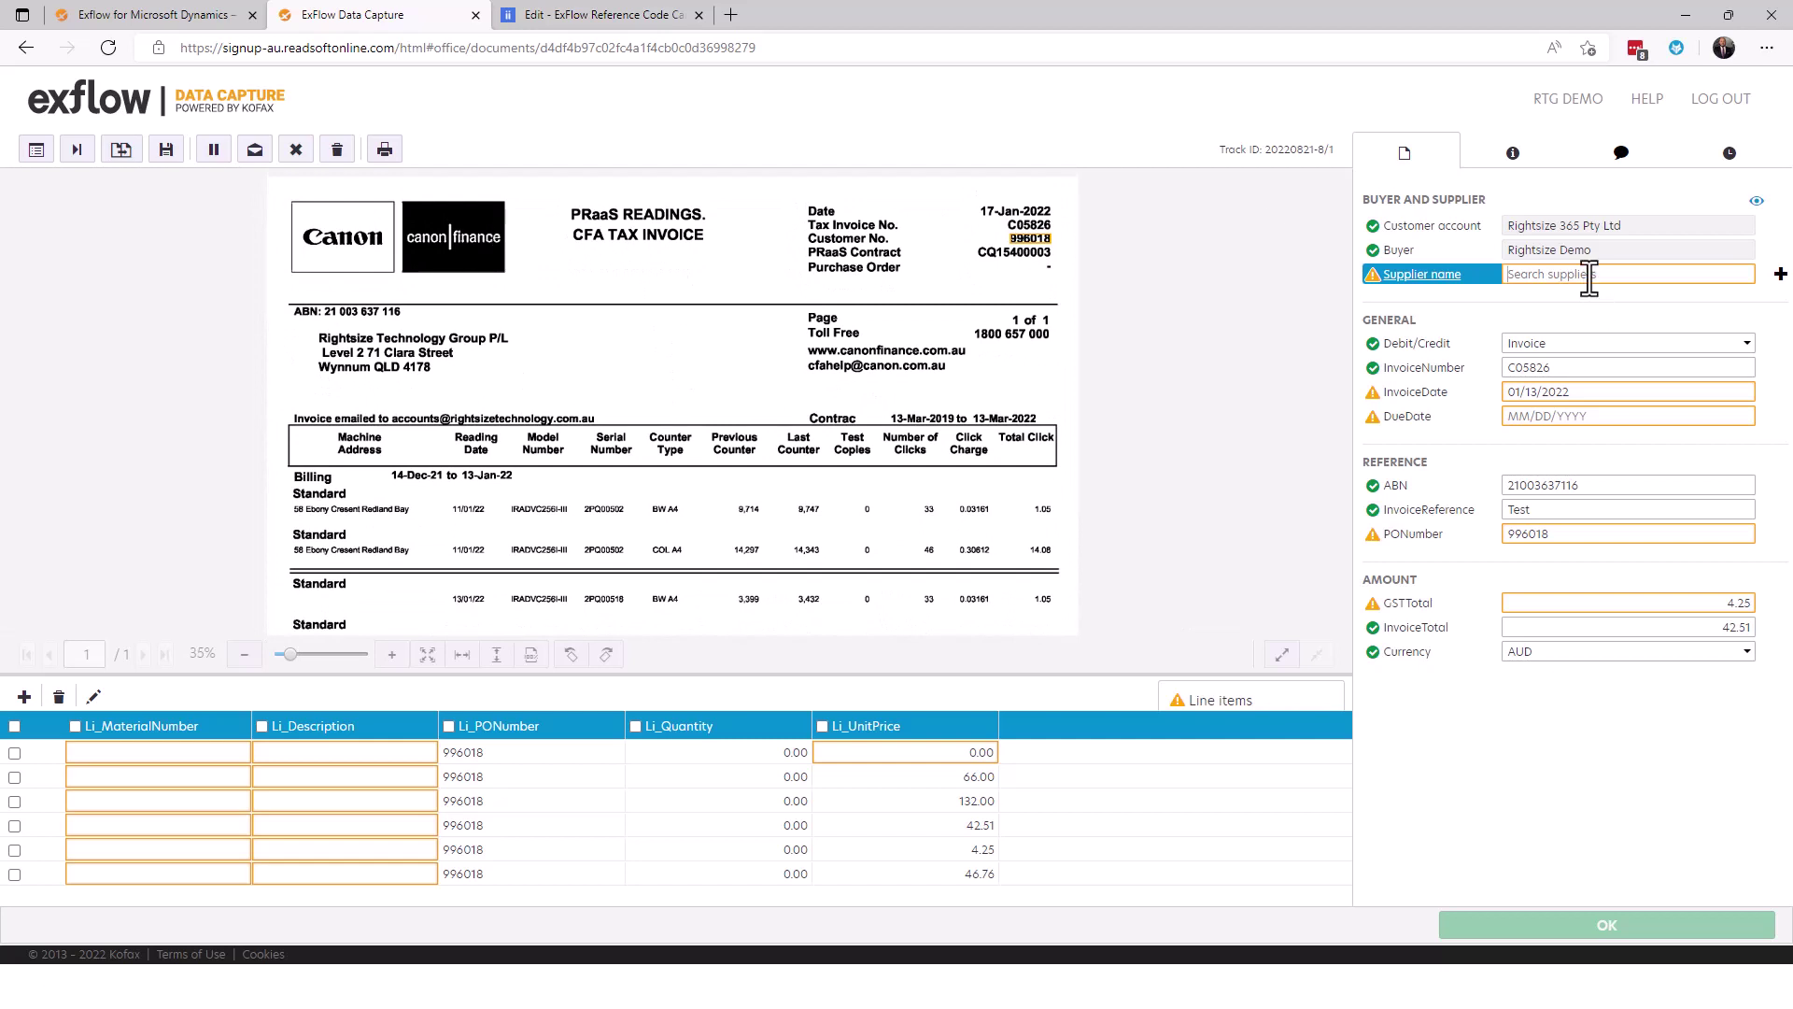
{"action": "type", "text": "canon"}
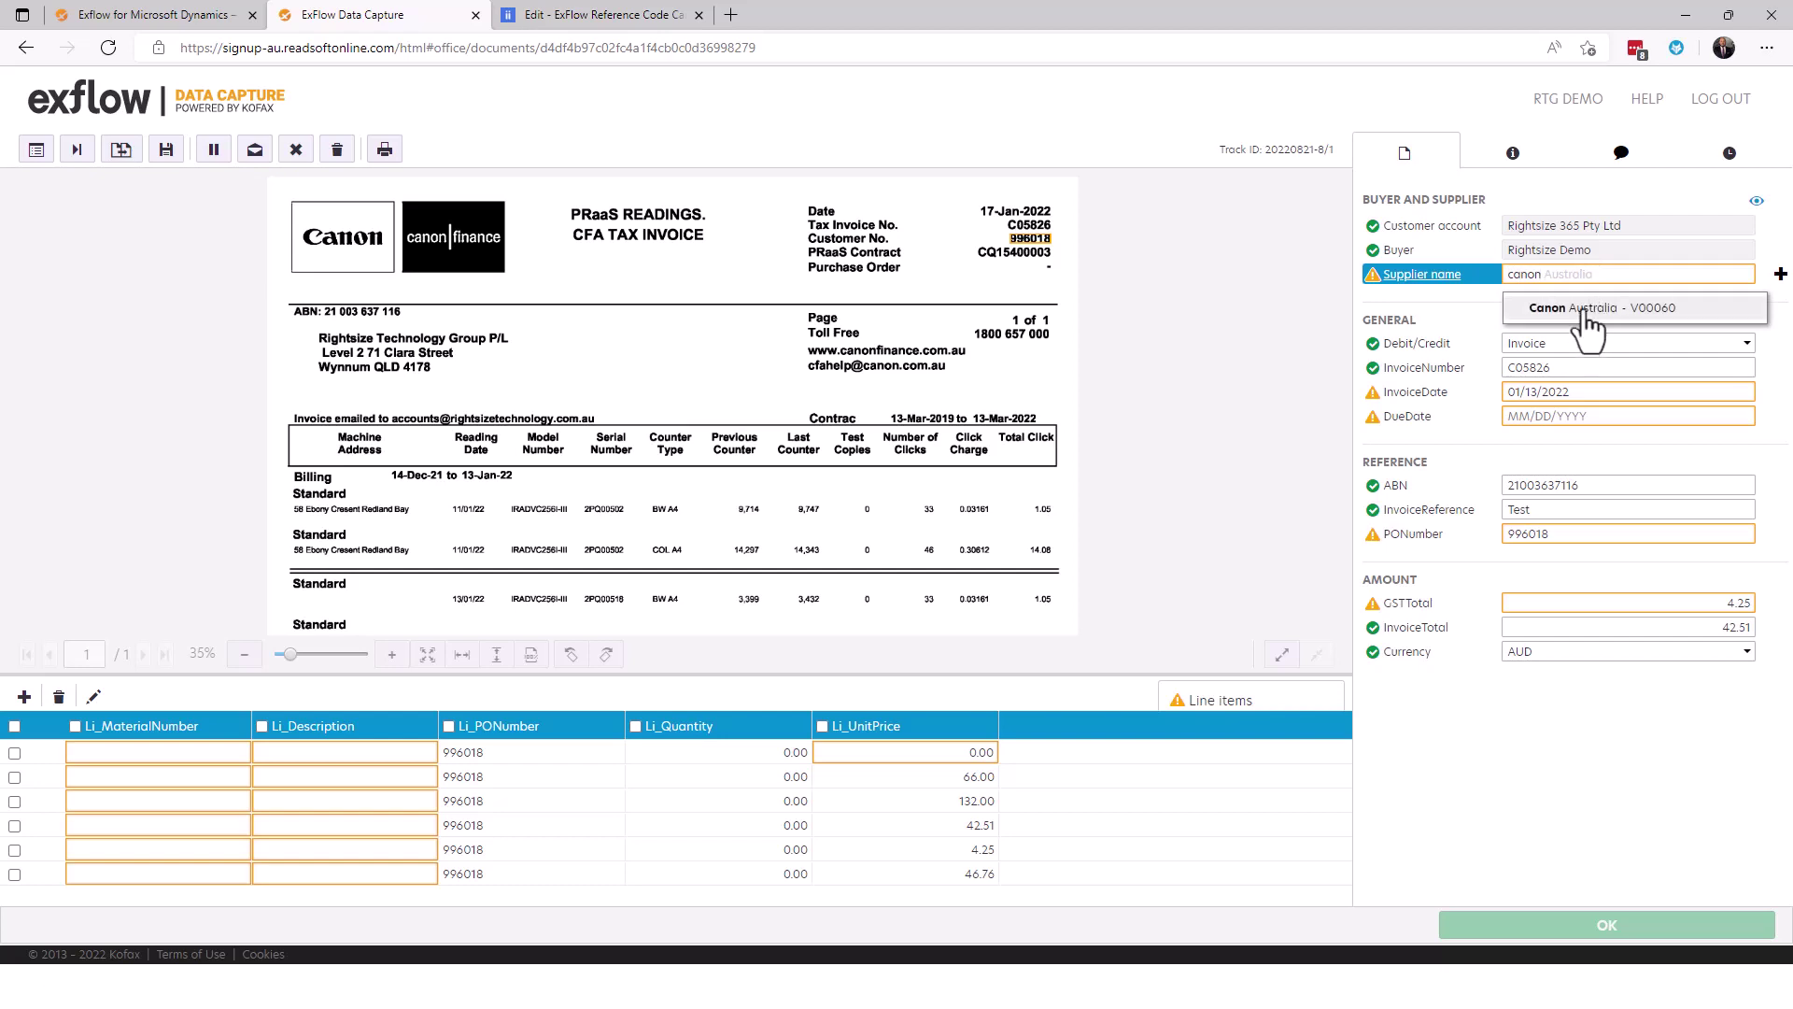
{"action": "left_click", "coordinate": [1589, 304]}
{"action": "key", "text": "Tab"}
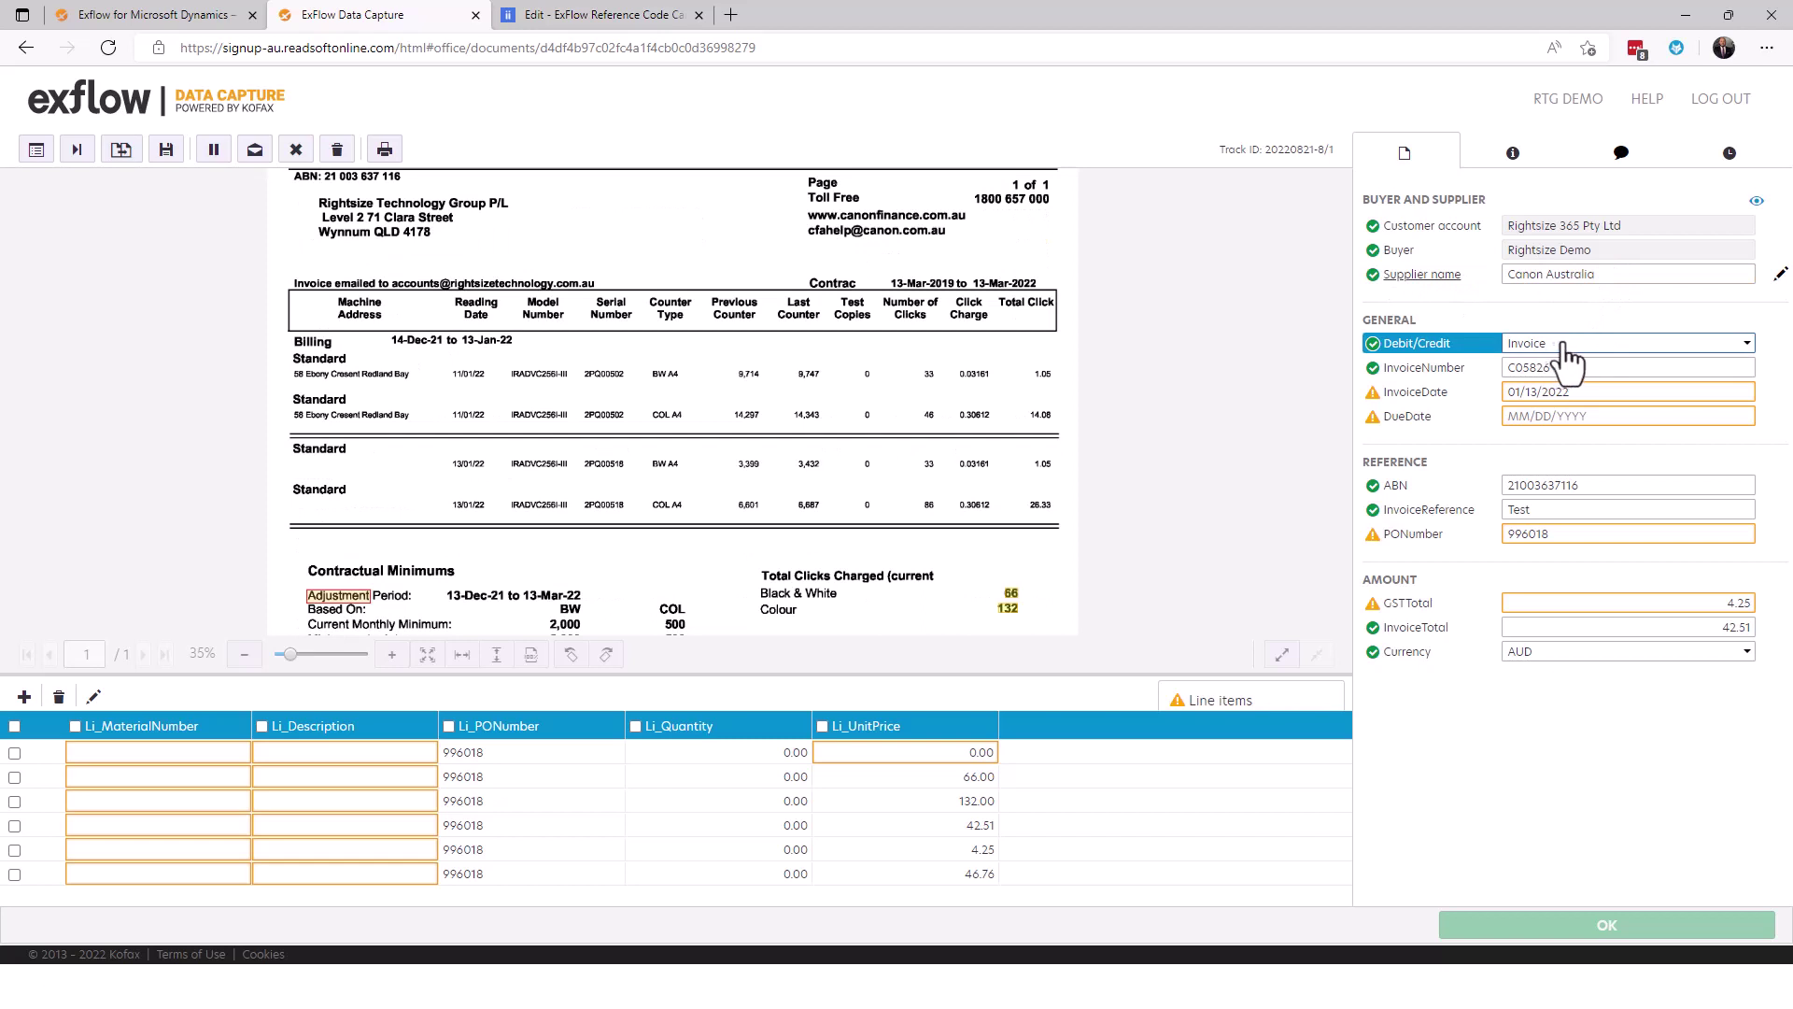
{"action": "key", "text": "Tab"}
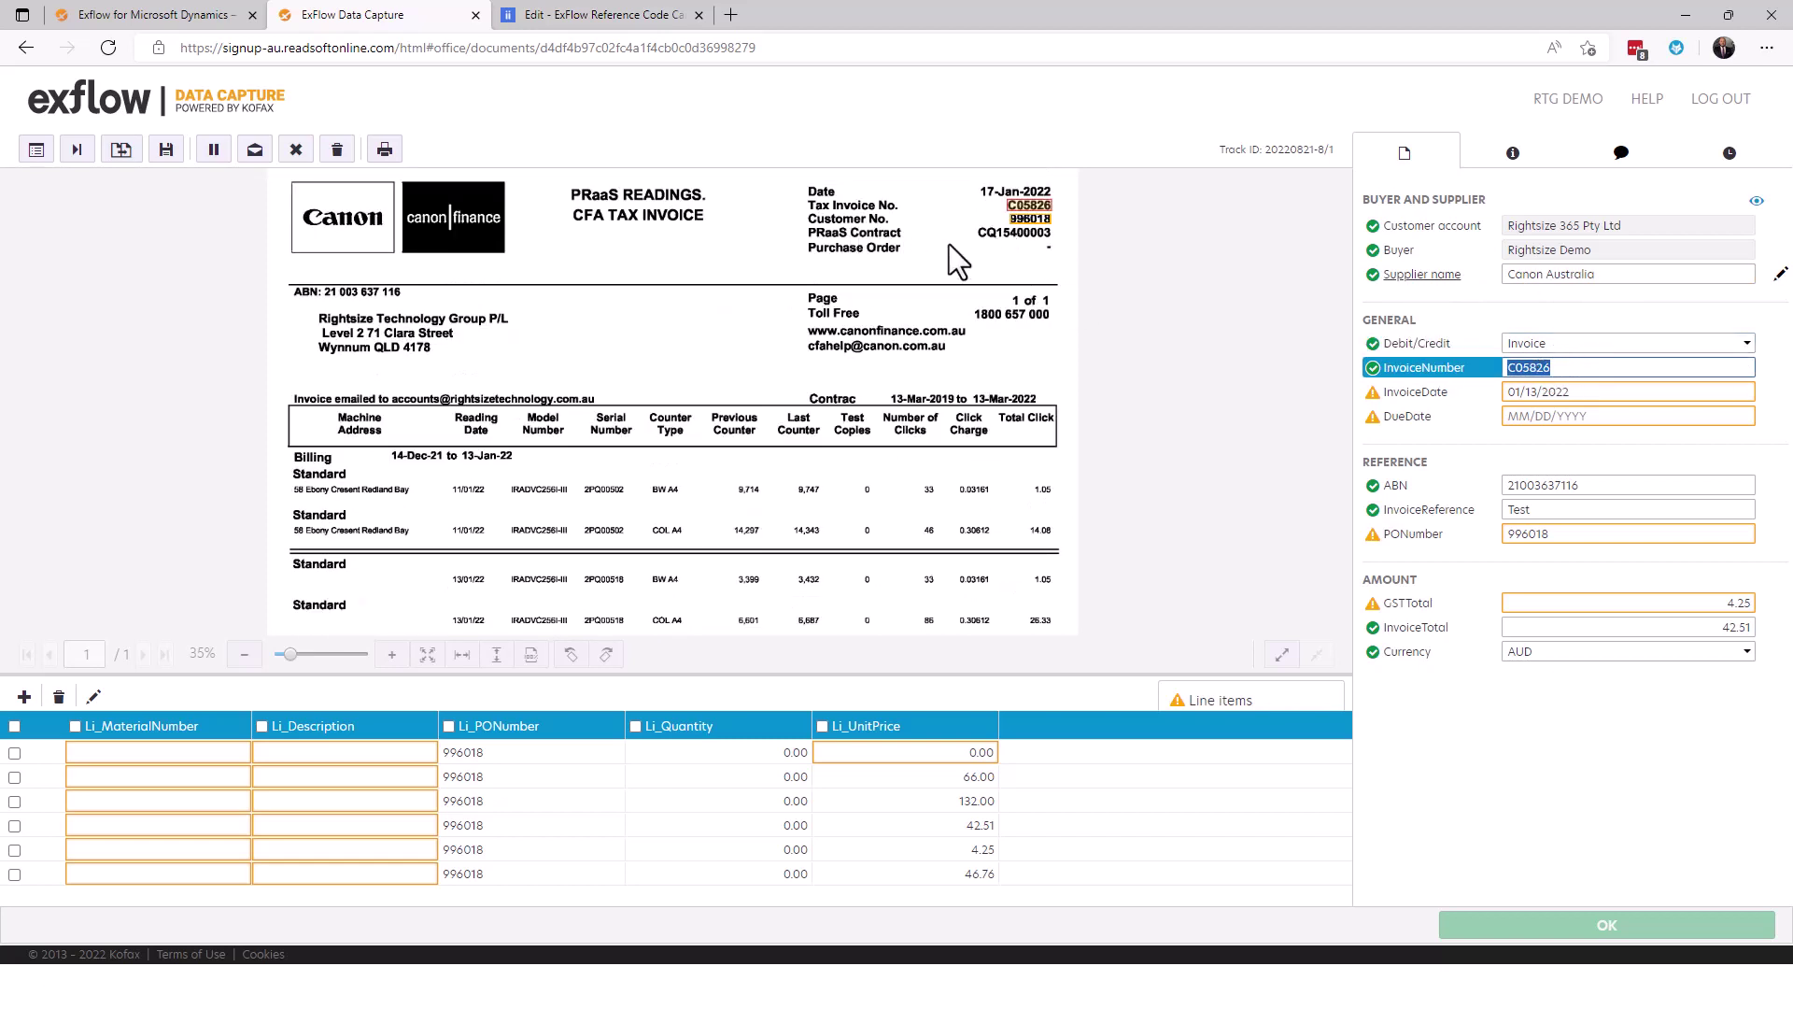
- Recapture the invoice number C05826 from the invoice image
{"action": "scroll", "coordinate": [949, 243], "scroll_direction": "up", "scroll_amount": 1}
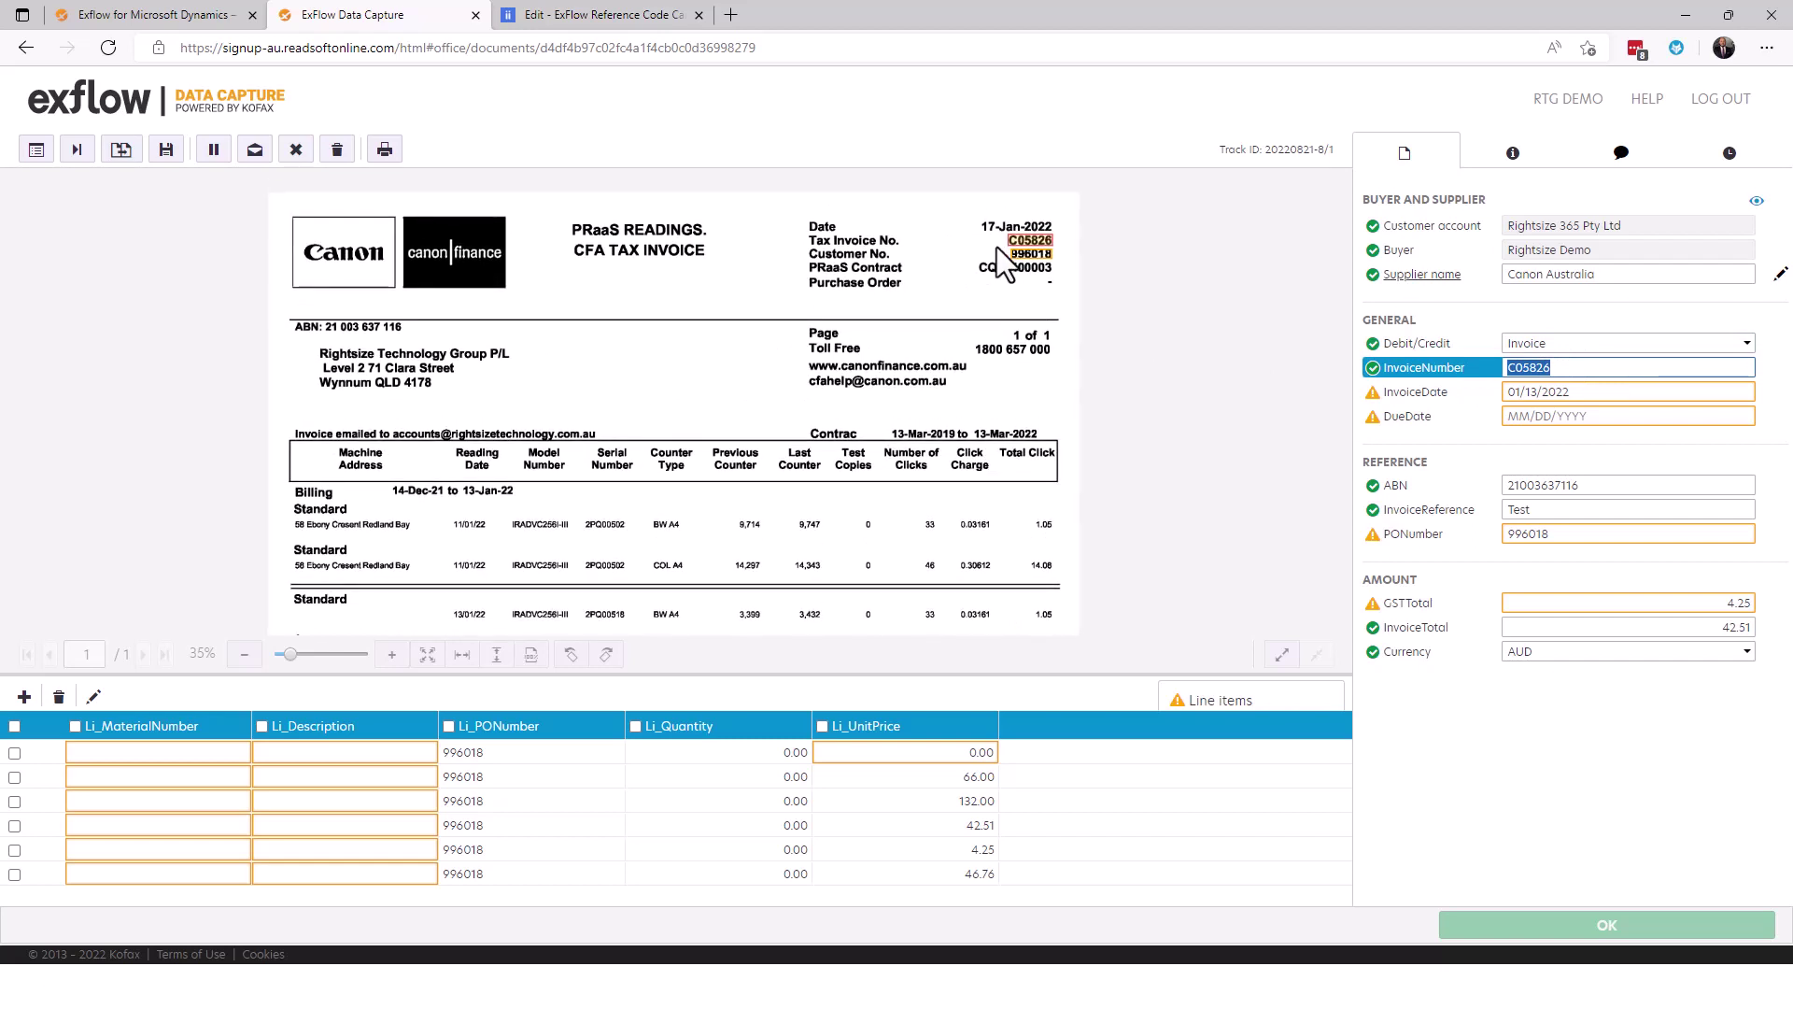
{"action": "left_click", "coordinate": [1625, 369]}
{"action": "double_click", "coordinate": [1624, 368]}
{"action": "key", "text": "BackSpace"}
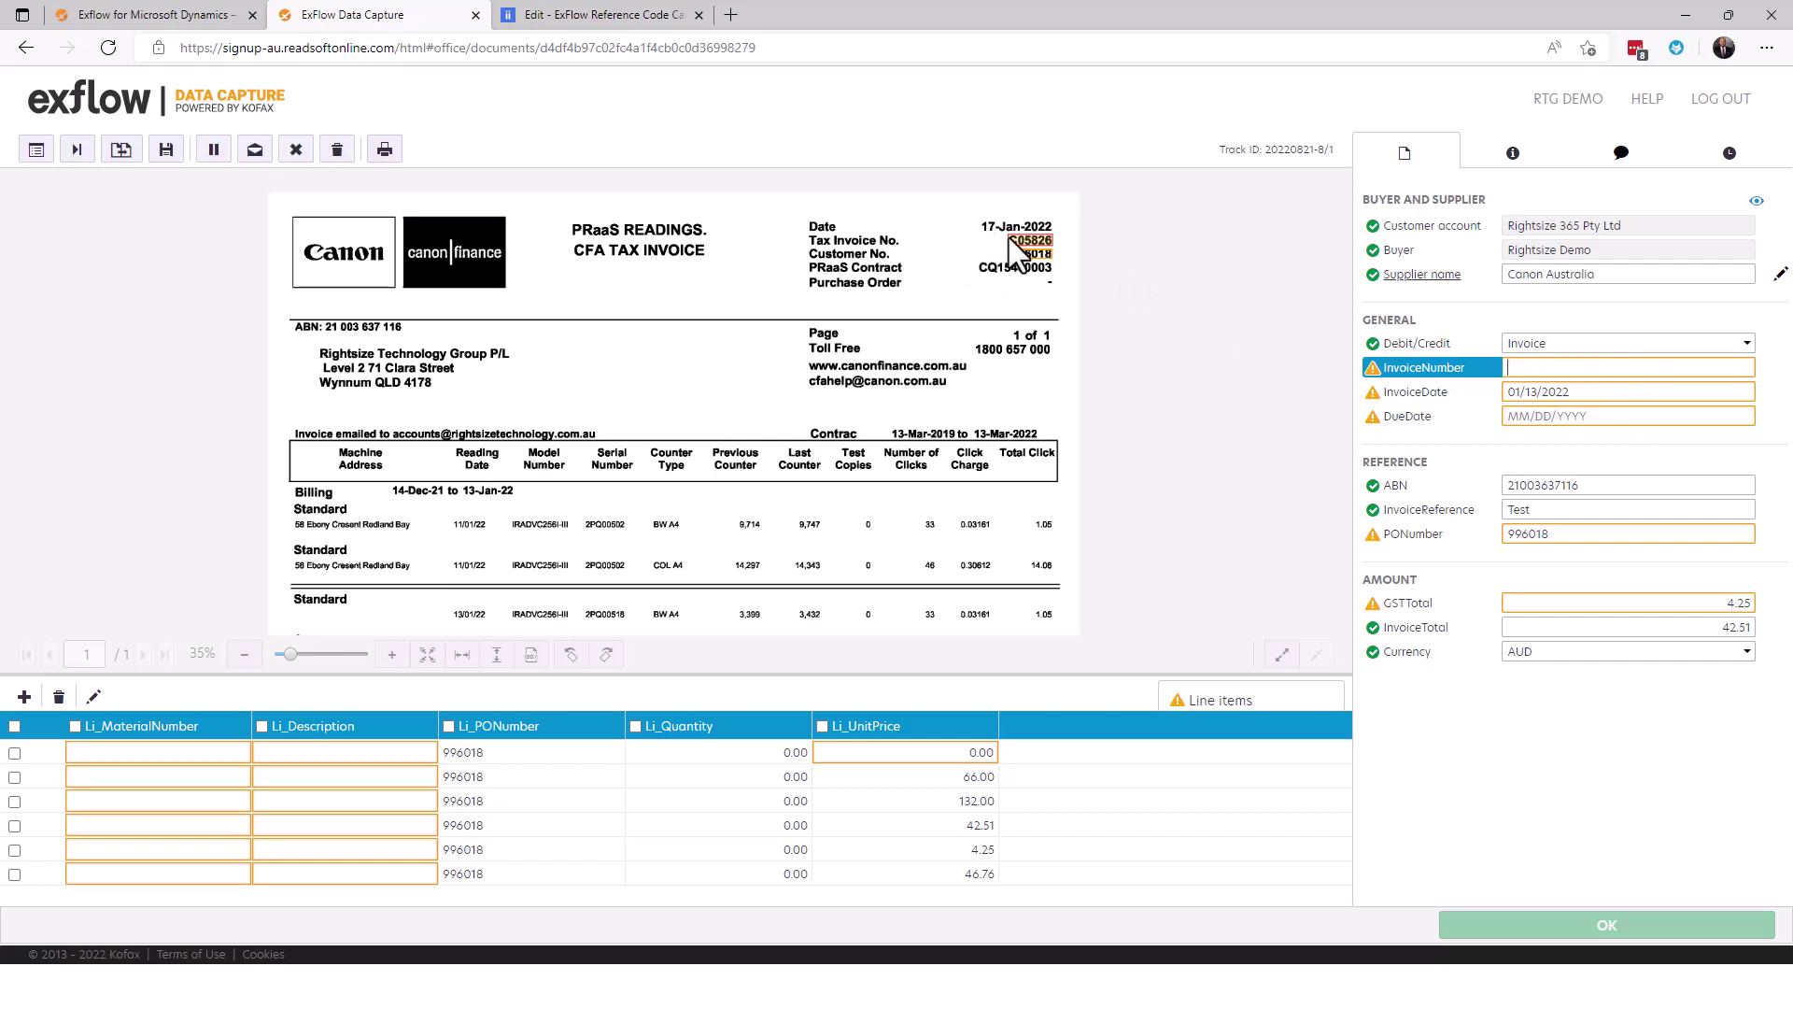
{"action": "left_click_drag", "start_coordinate": [994, 233], "coordinate": [1065, 250]}
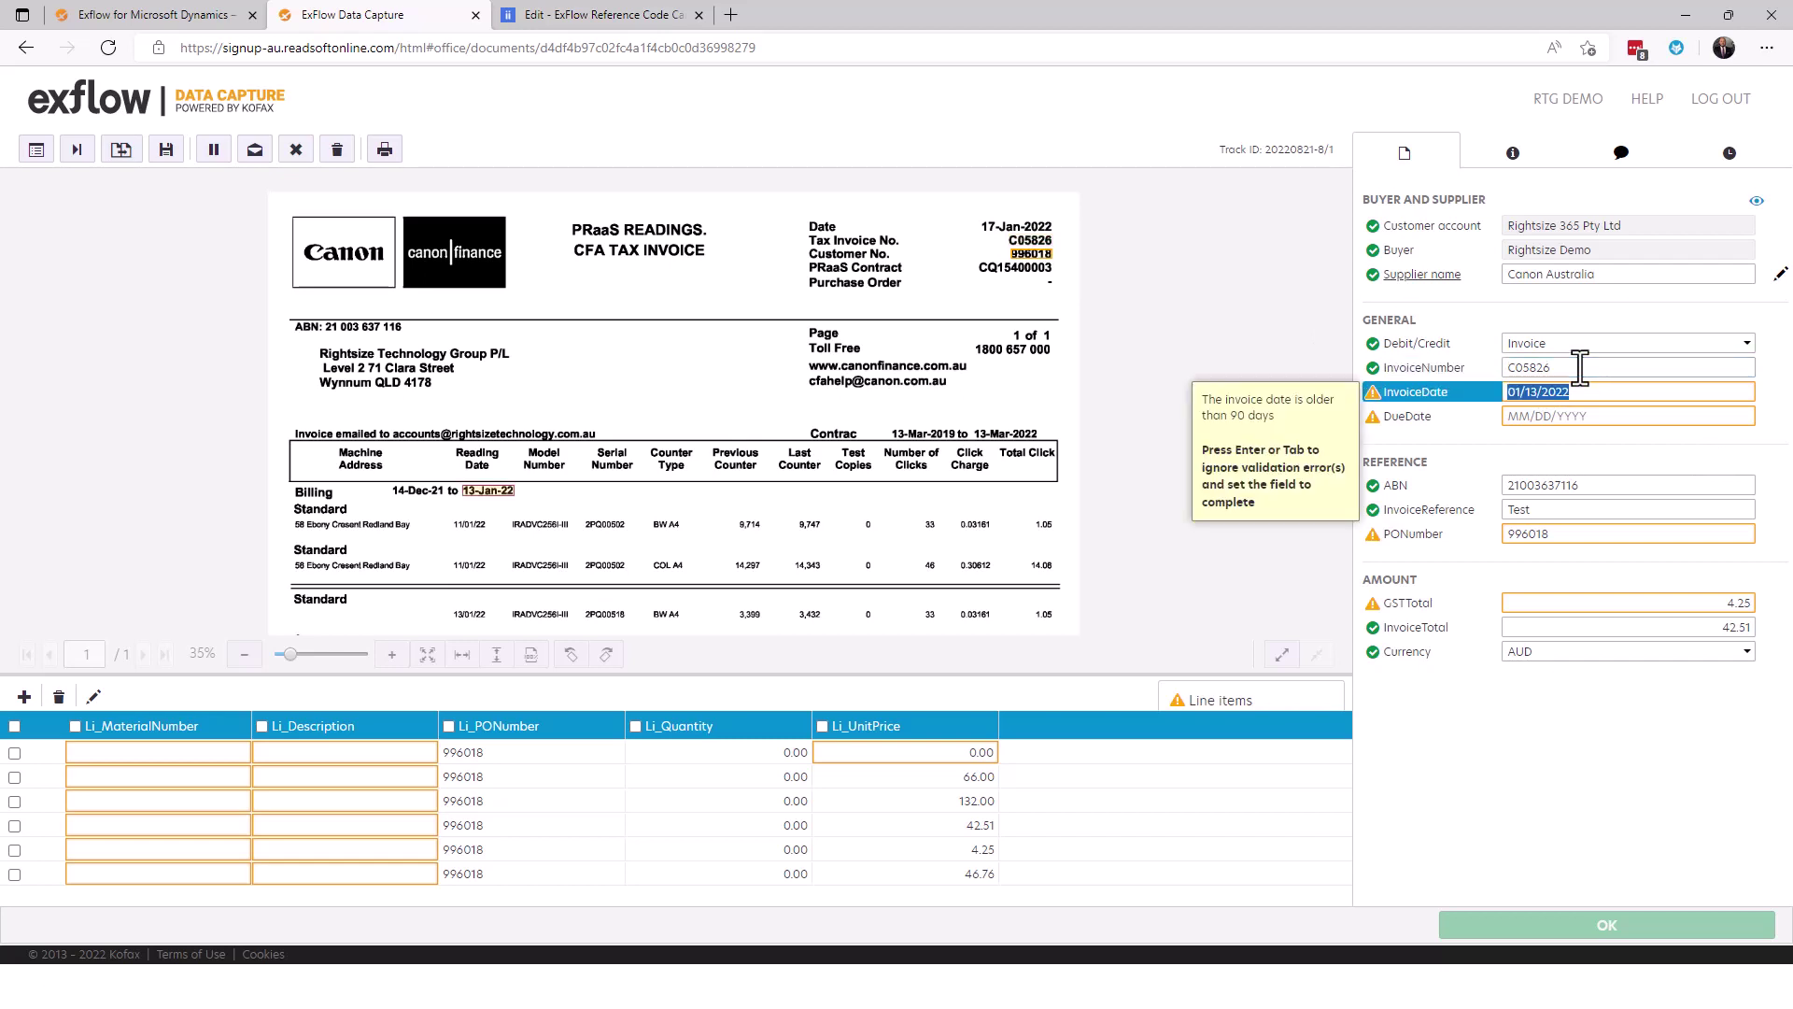
{"action": "key", "text": "Tab"}
- Enter the invoice date as 10/10/2022
{"action": "left_click", "coordinate": [1536, 393]}
{"action": "type", "text": "10/10"}
{"action": "key", "text": "Tab"}
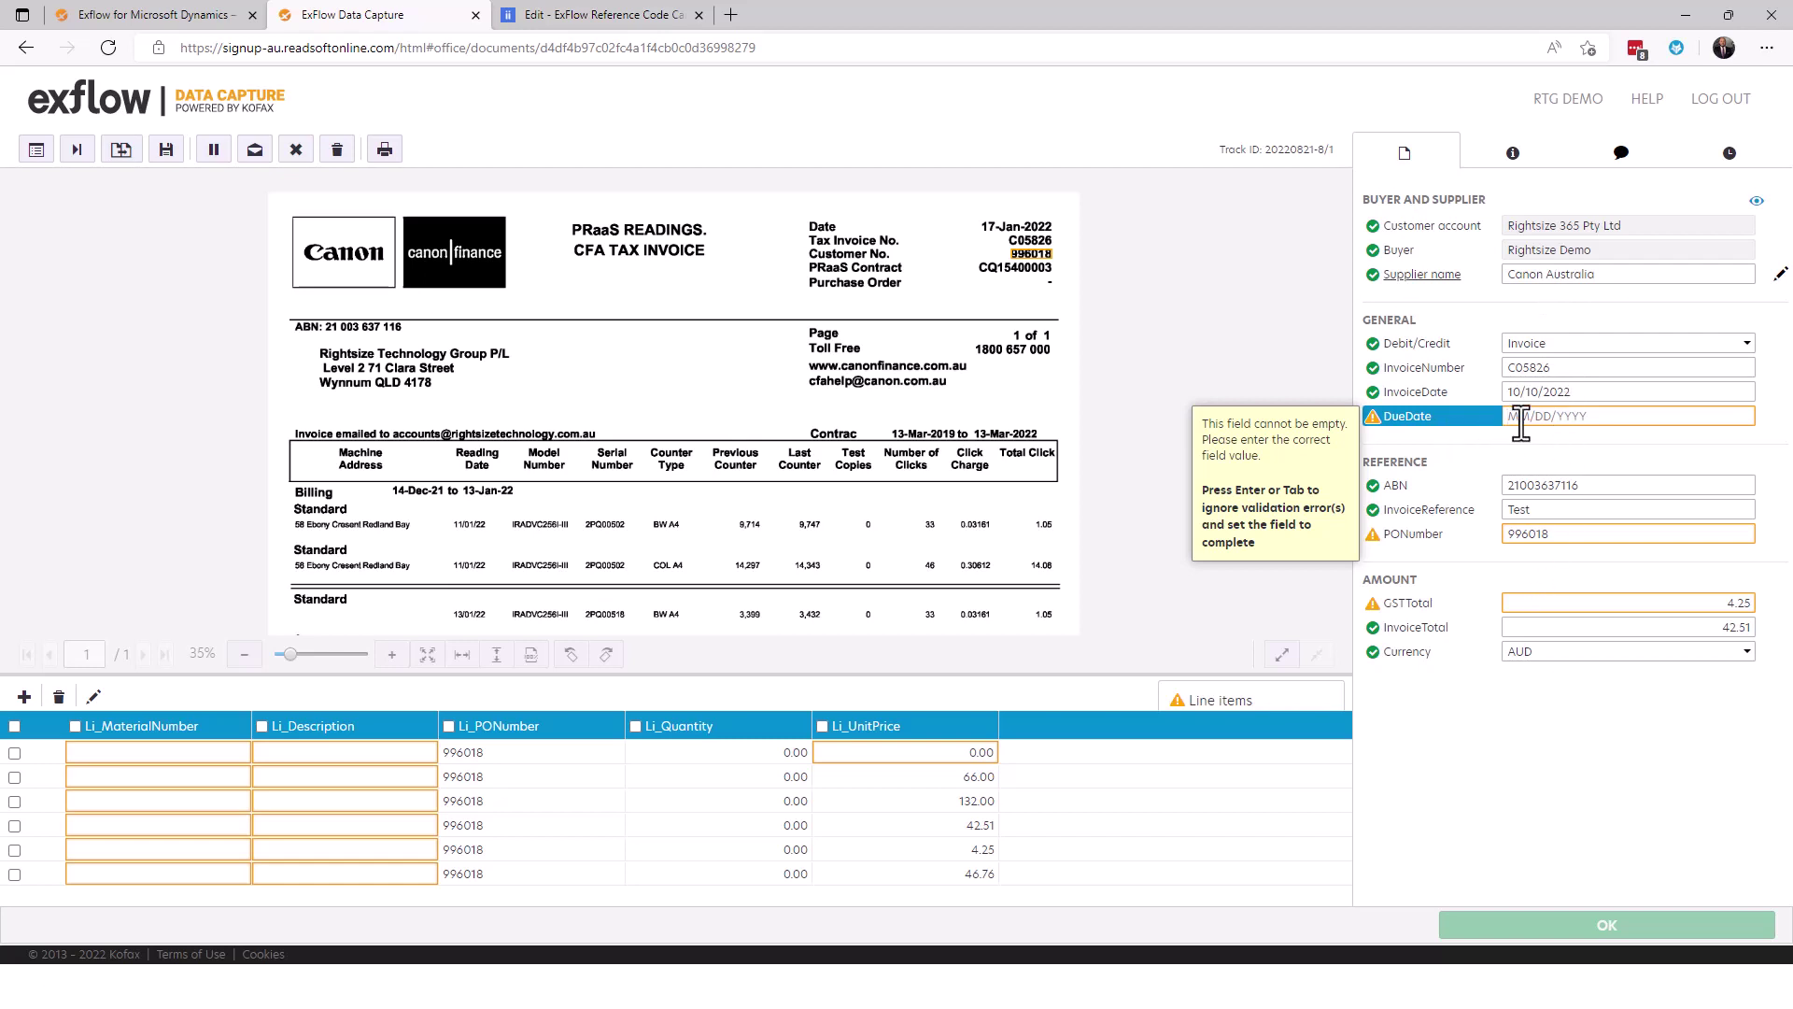
- Leave due date and ABN, replacing the 'Test' reference with captured CQ15400003
{"action": "key", "text": "Tab"}
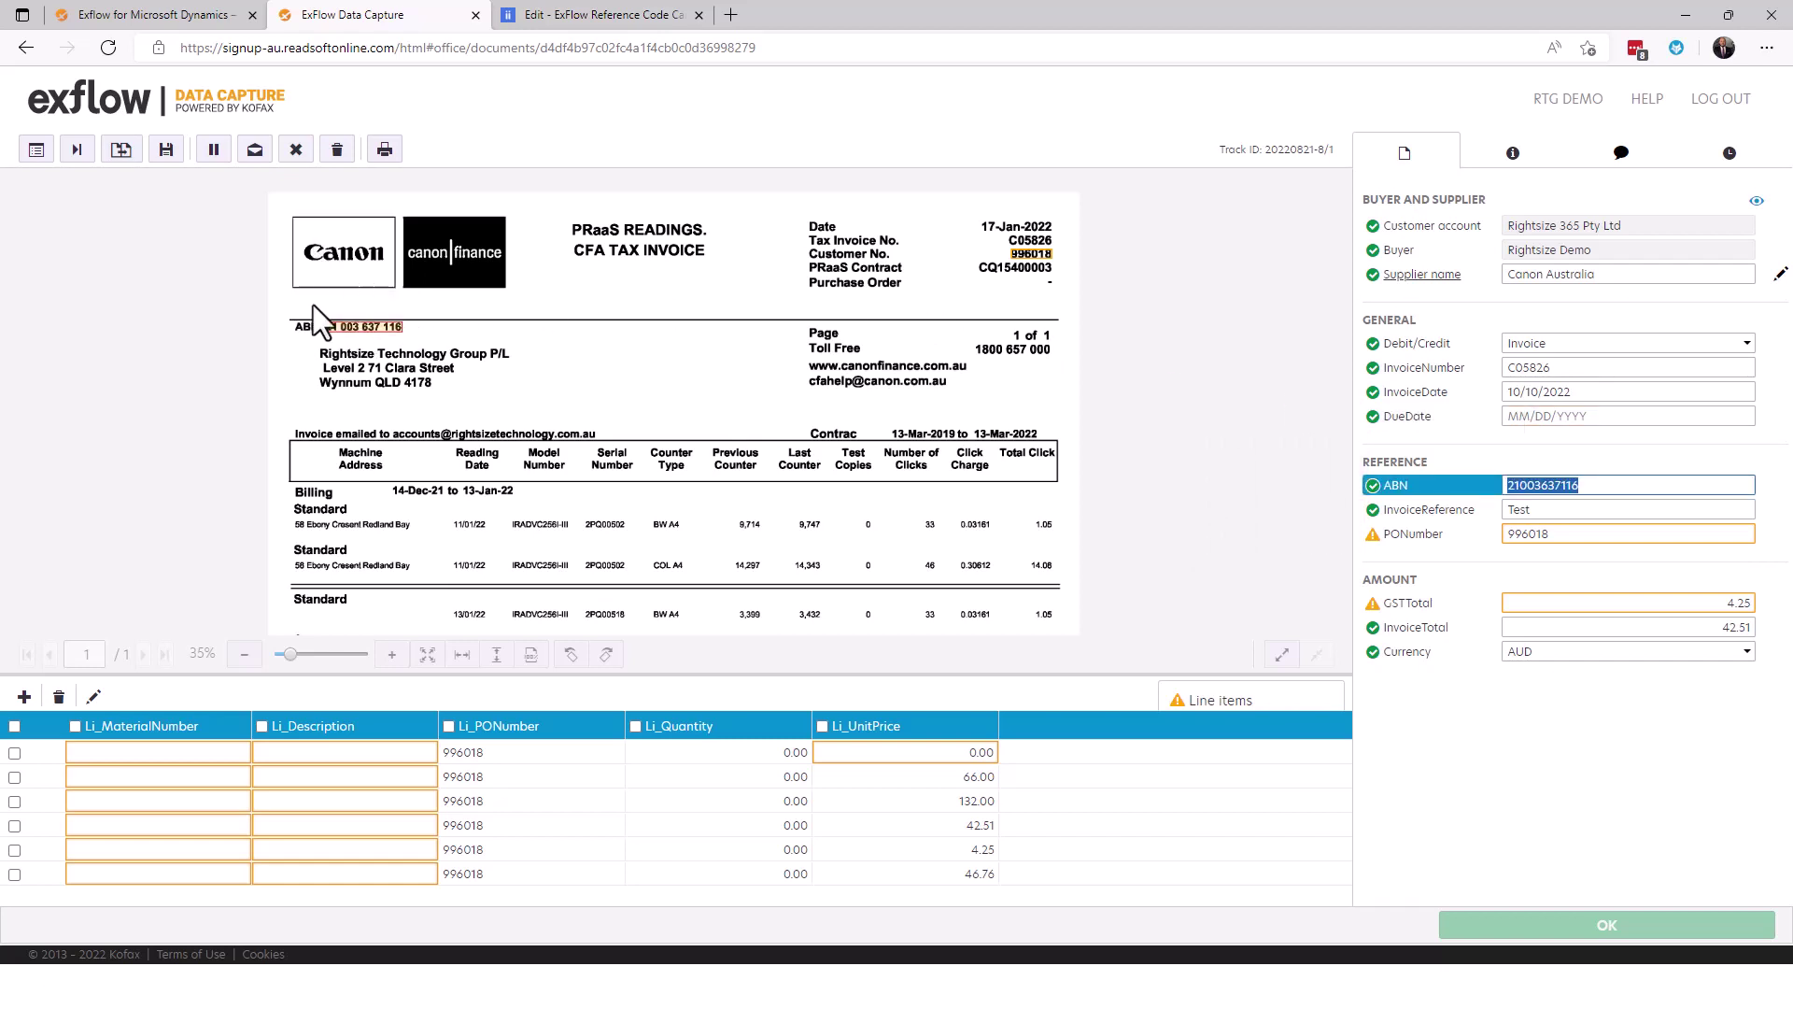
{"action": "key", "text": "Tab"}
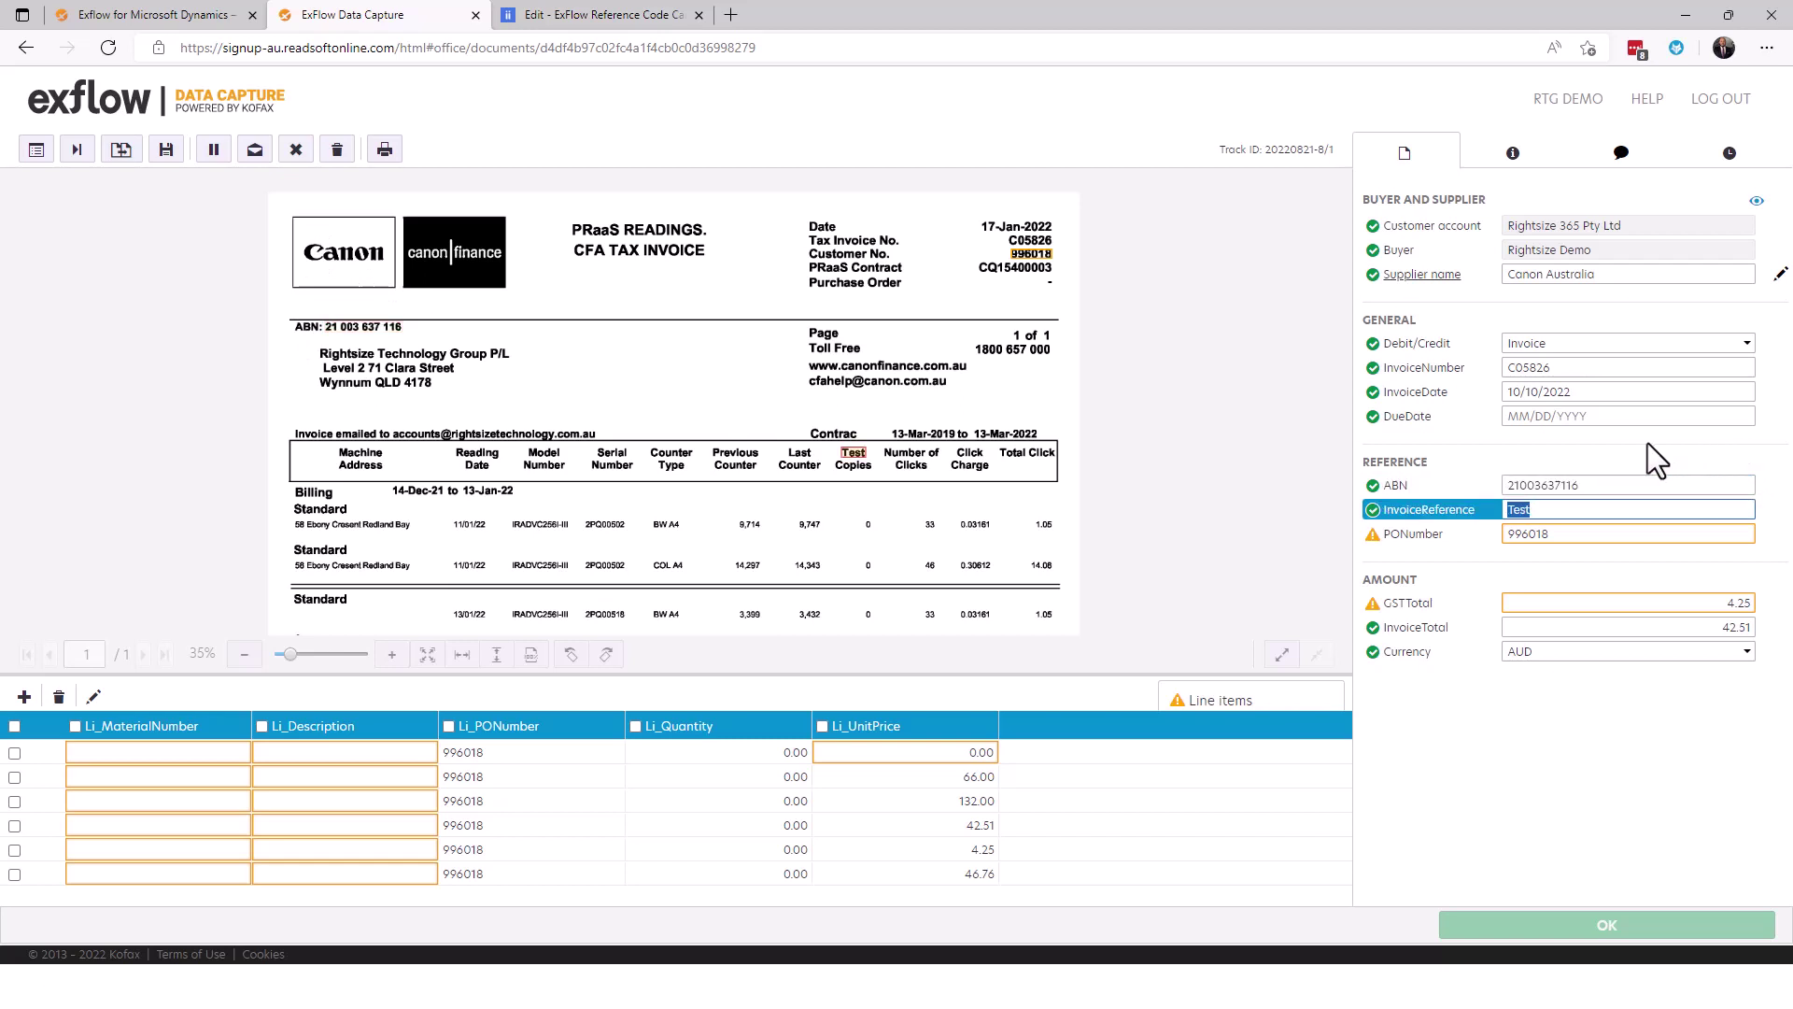
{"action": "key", "text": "BackSpace"}
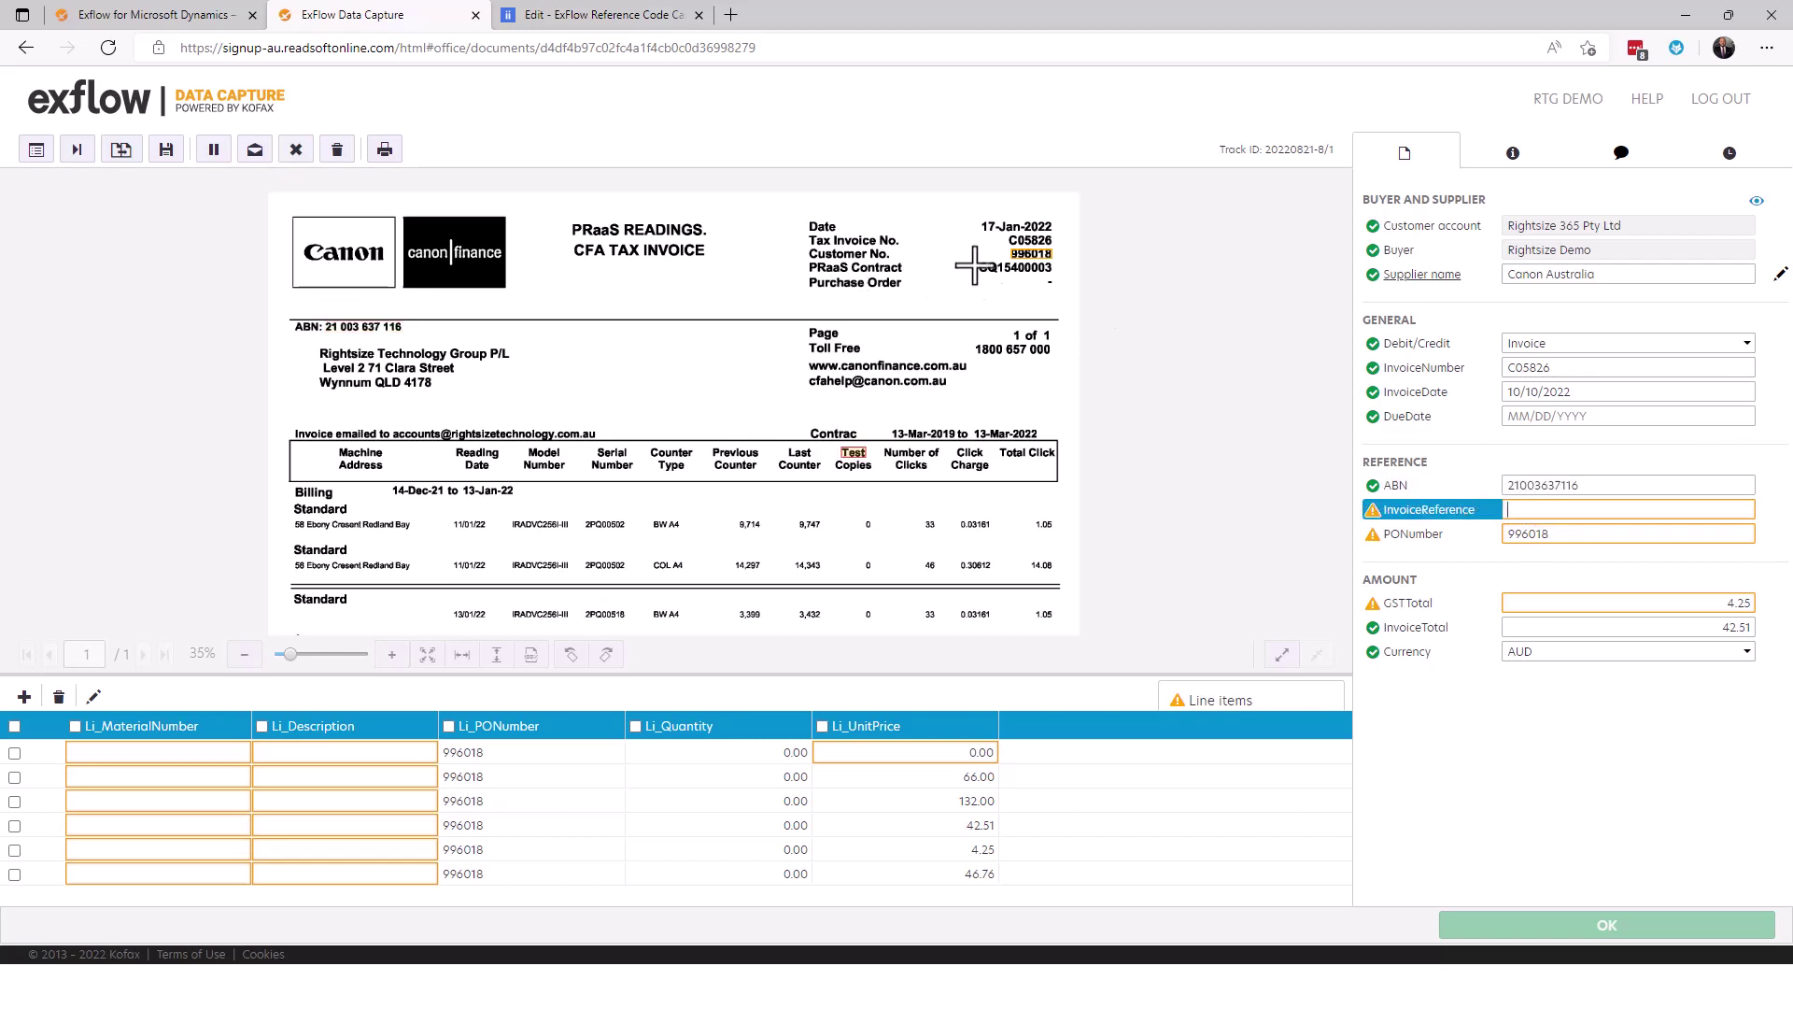
{"action": "left_click_drag", "start_coordinate": [971, 259], "coordinate": [1064, 287]}
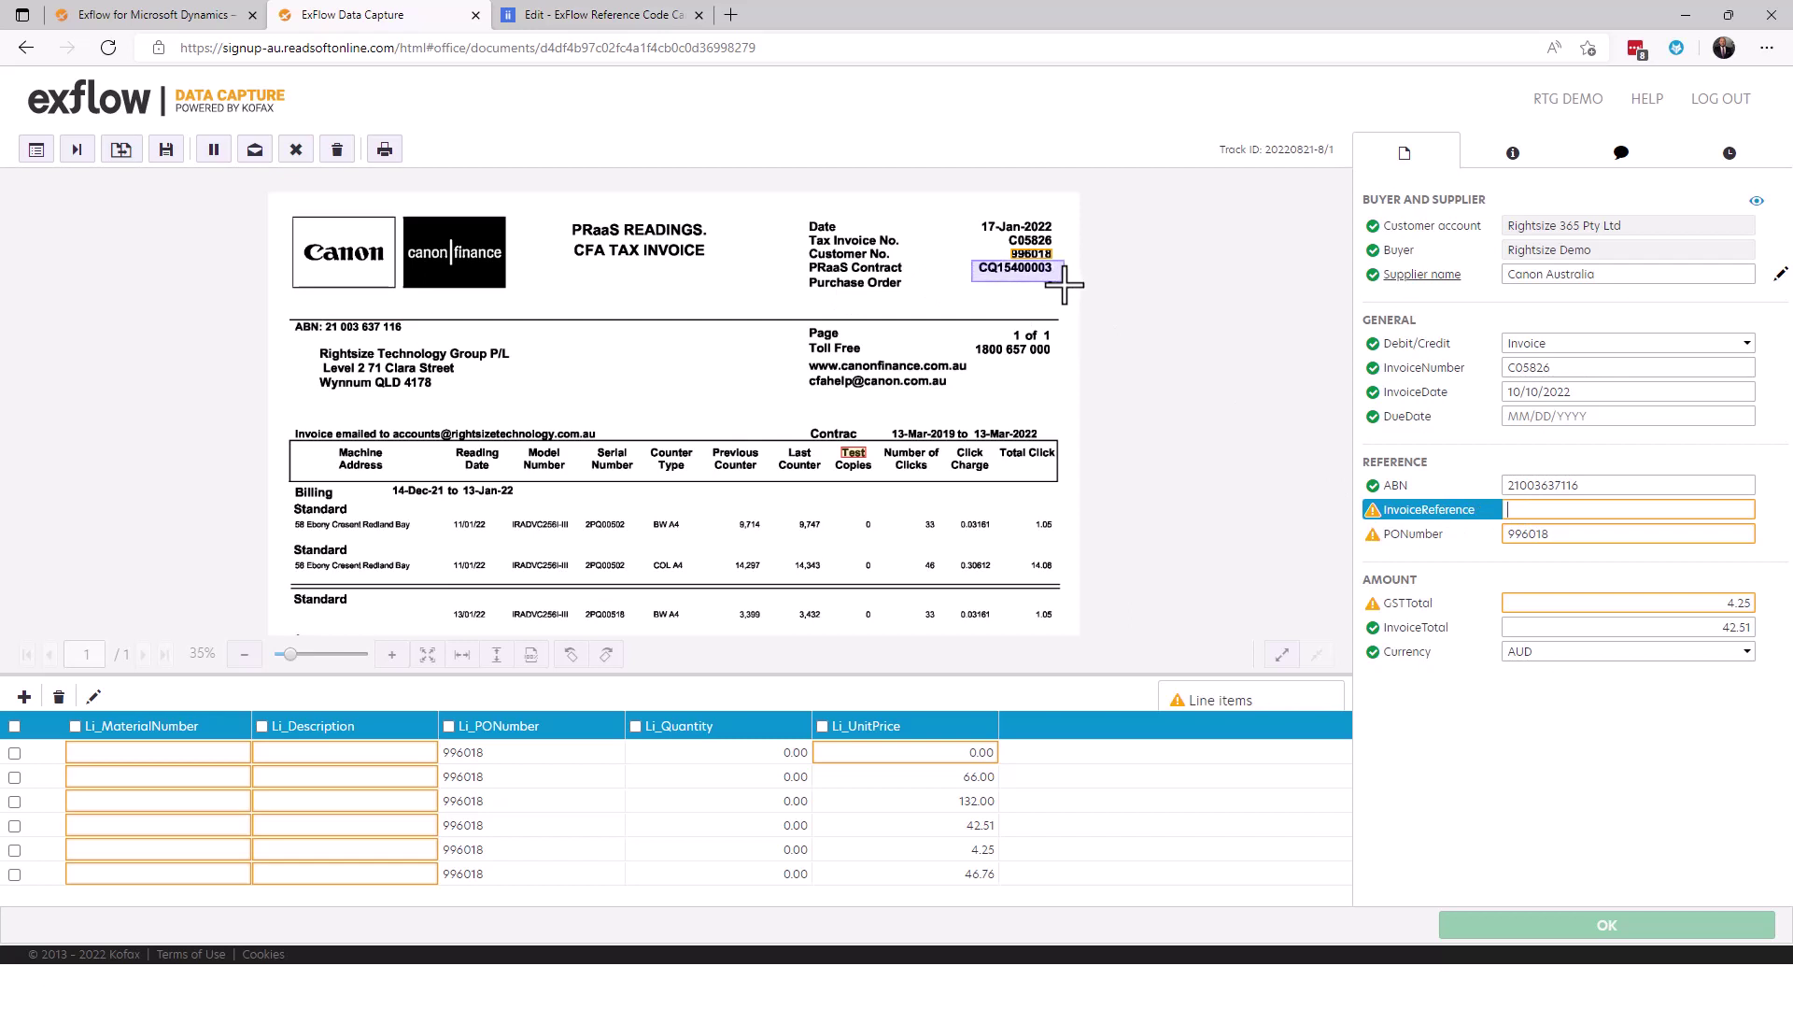
{"action": "left_click_drag", "start_coordinate": [1064, 286], "coordinate": [1065, 283]}
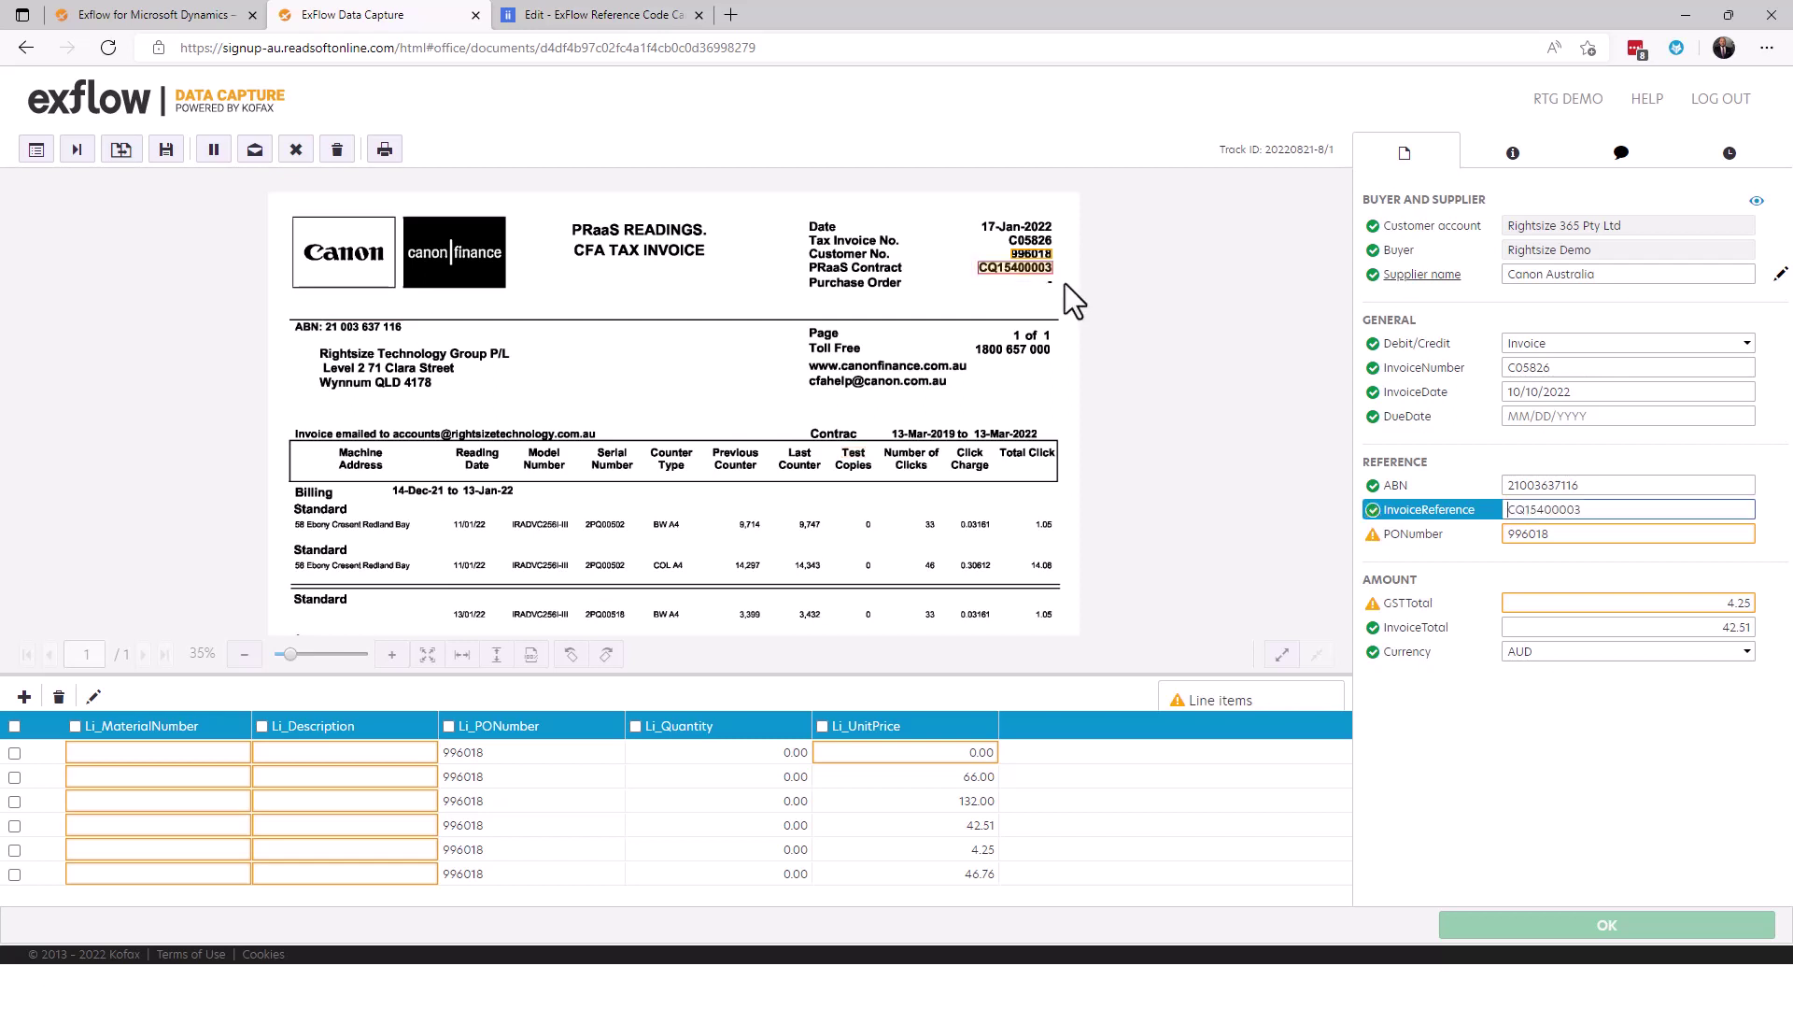
{"action": "left_click", "coordinate": [616, 19]}
{"action": "mouse_move", "coordinate": [510, 186]}
{"action": "left_mouse_down"}
{"action": "mouse_move", "coordinate": [710, 184]}
{"action": "mouse_move", "coordinate": [511, 187]}
{"action": "left_mouse_up"}
{"action": "left_click", "coordinate": [565, 196]}
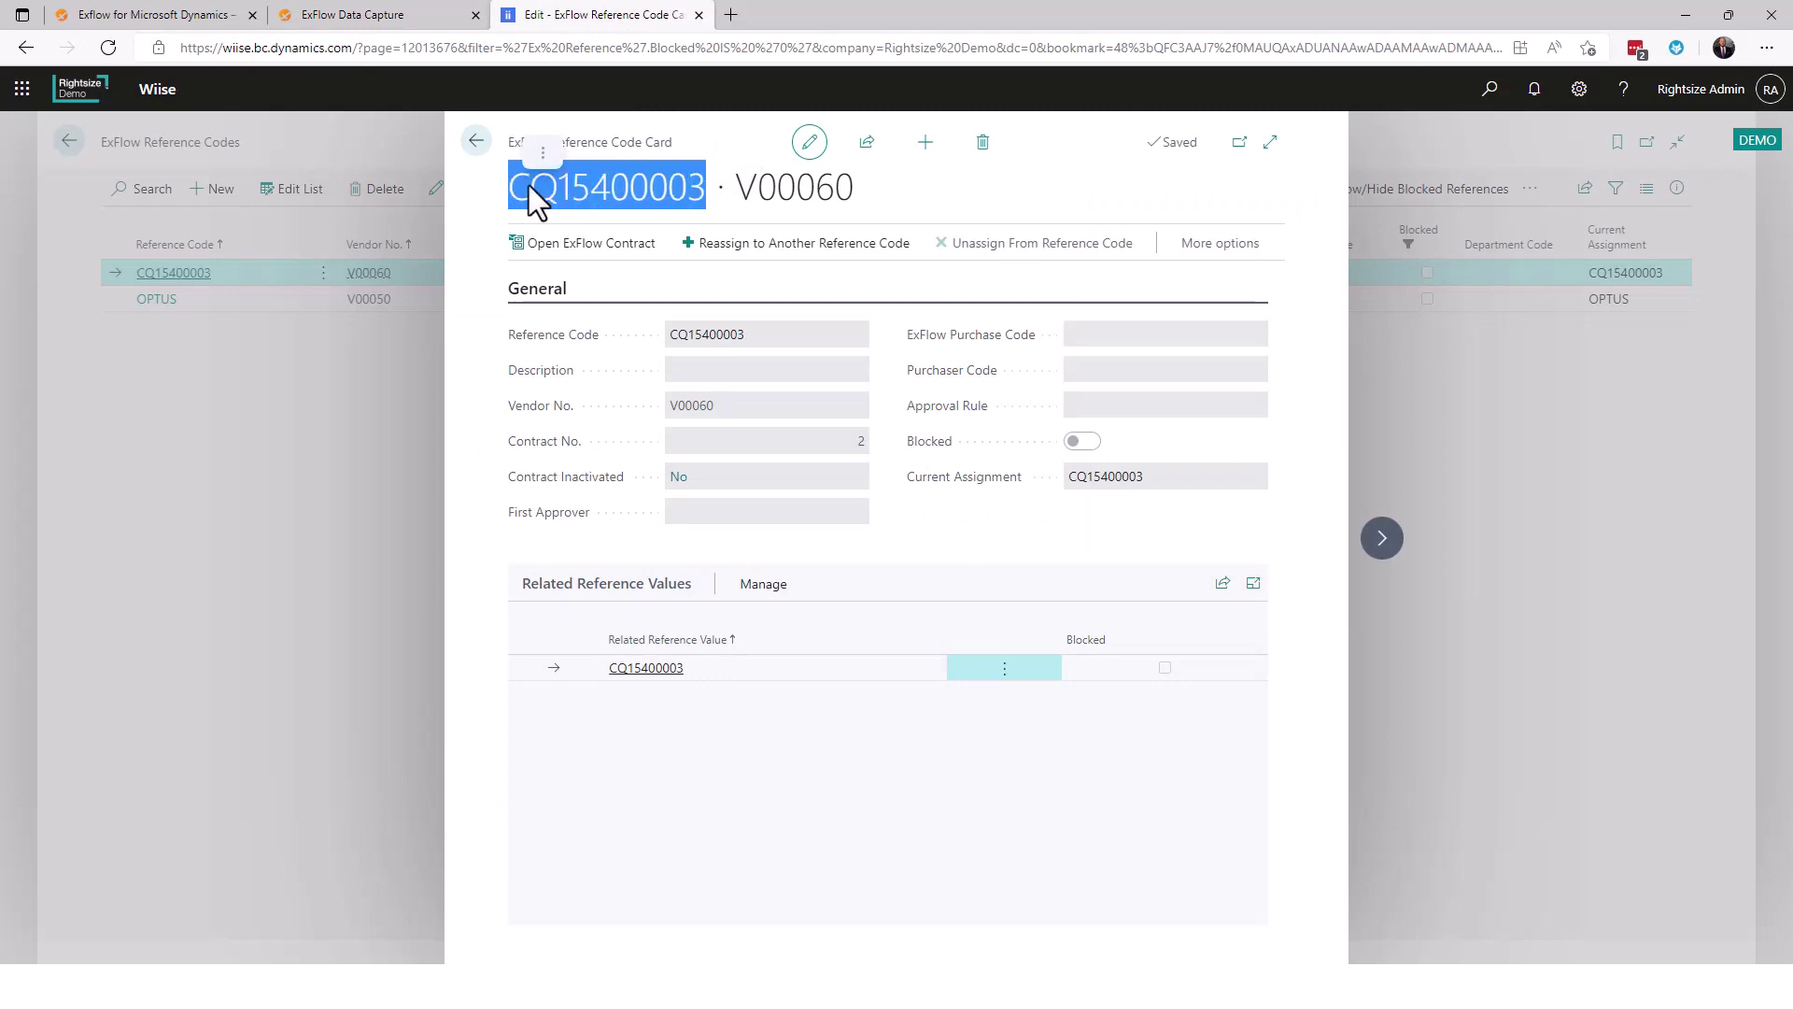
{"action": "left_click", "coordinate": [418, 19]}
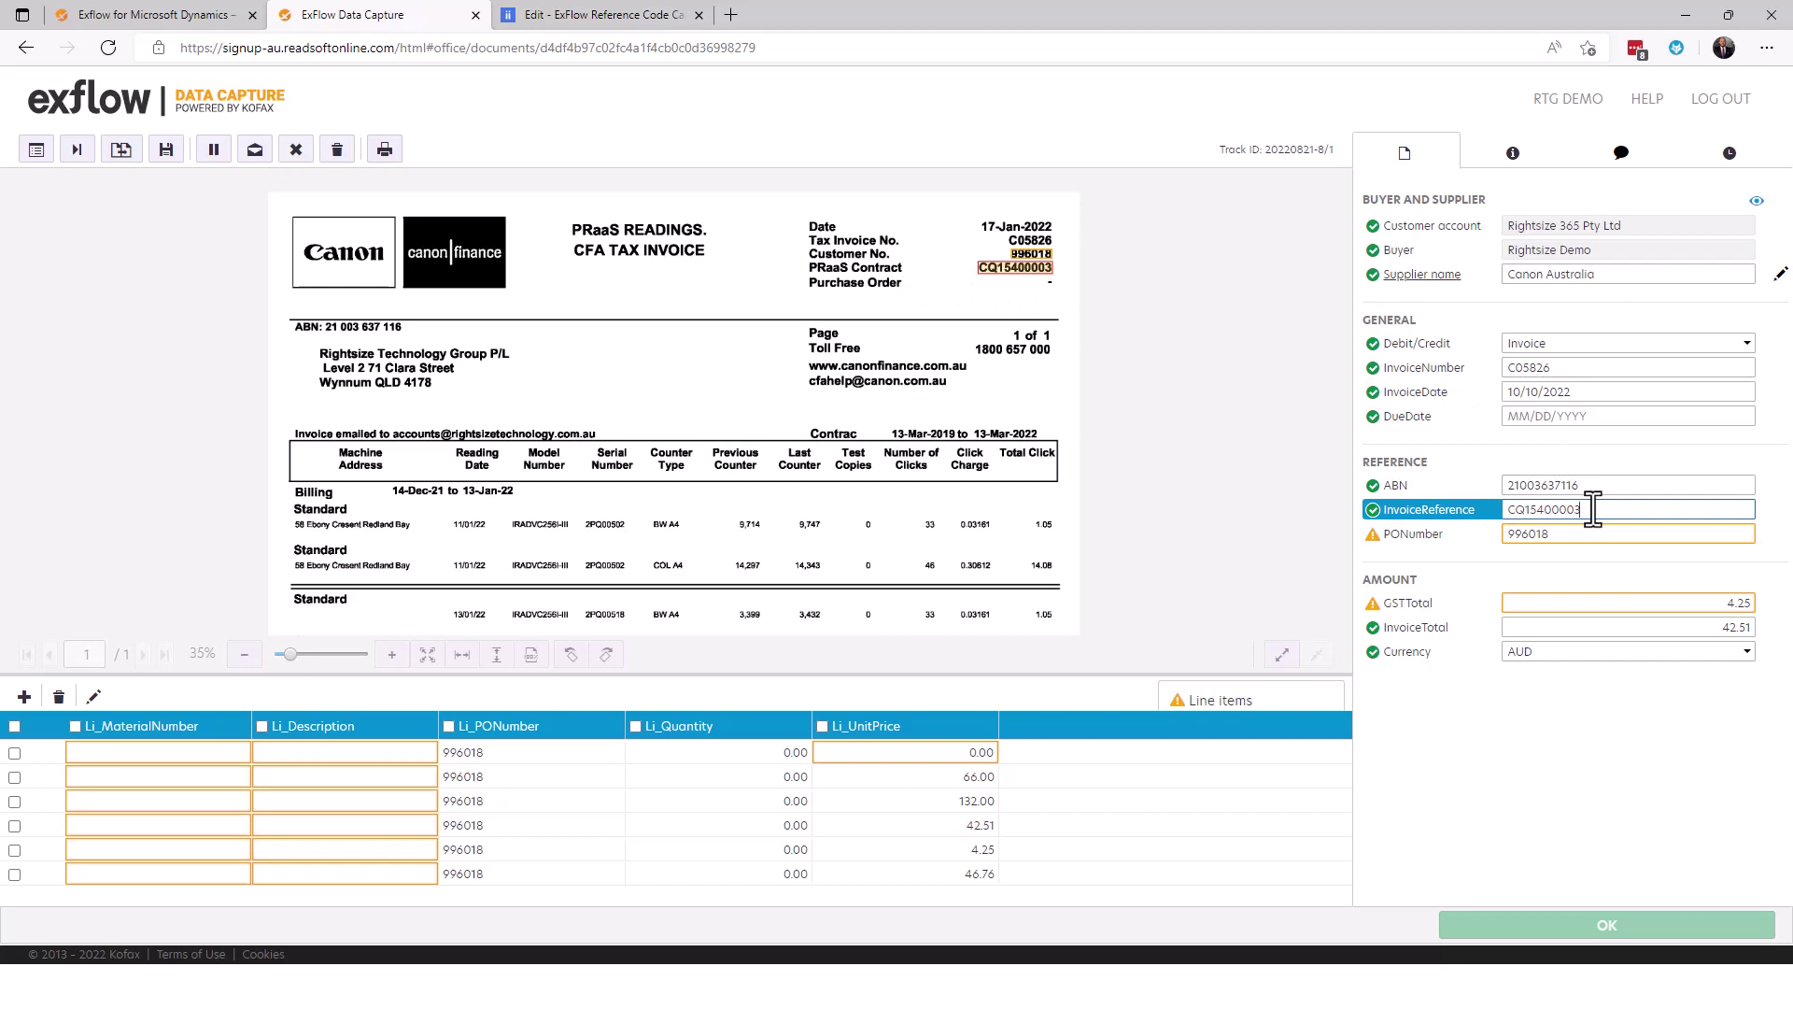
- Clear PONumber and capture 996018 from the invoice's customer number
{"action": "key", "text": "Tab"}
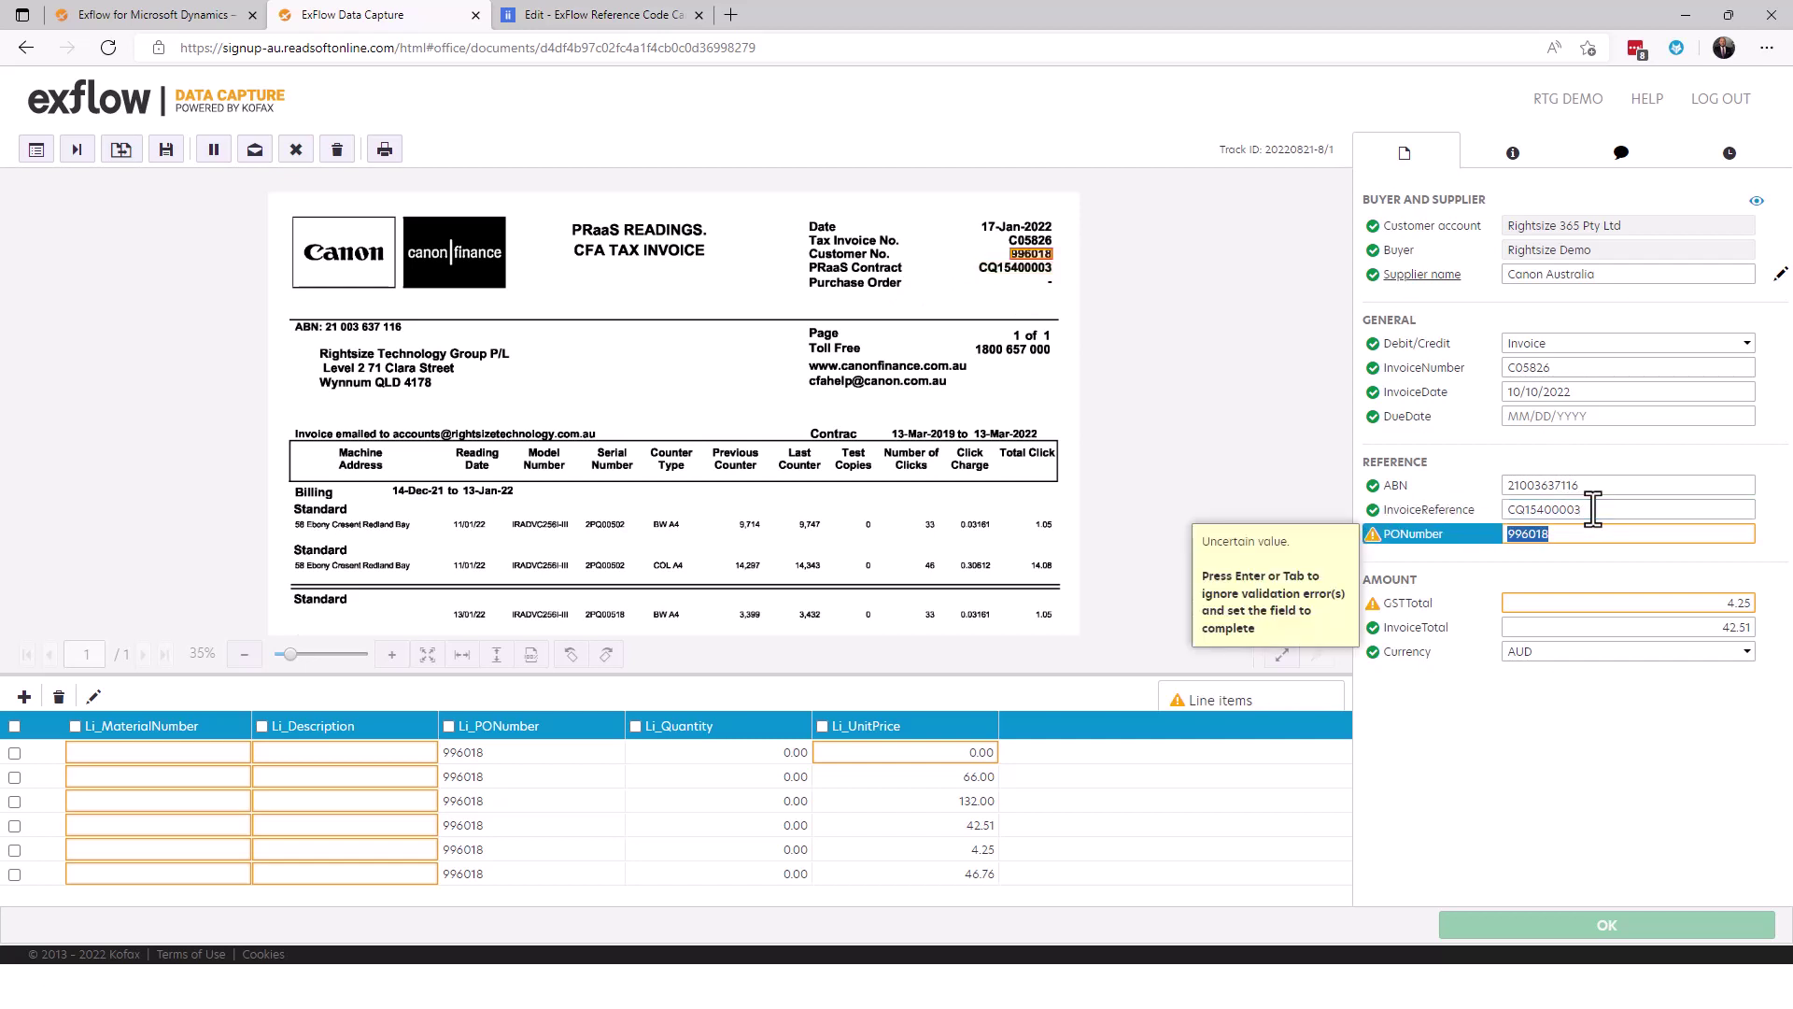
{"action": "key", "text": "BackSpace"}
{"action": "left_click_drag", "start_coordinate": [1000, 245], "coordinate": [1062, 269]}
- Capture GST 4.25 and change InvoiceTotal from 42.51 to Total Due 46.76
{"action": "key", "text": "Tab"}
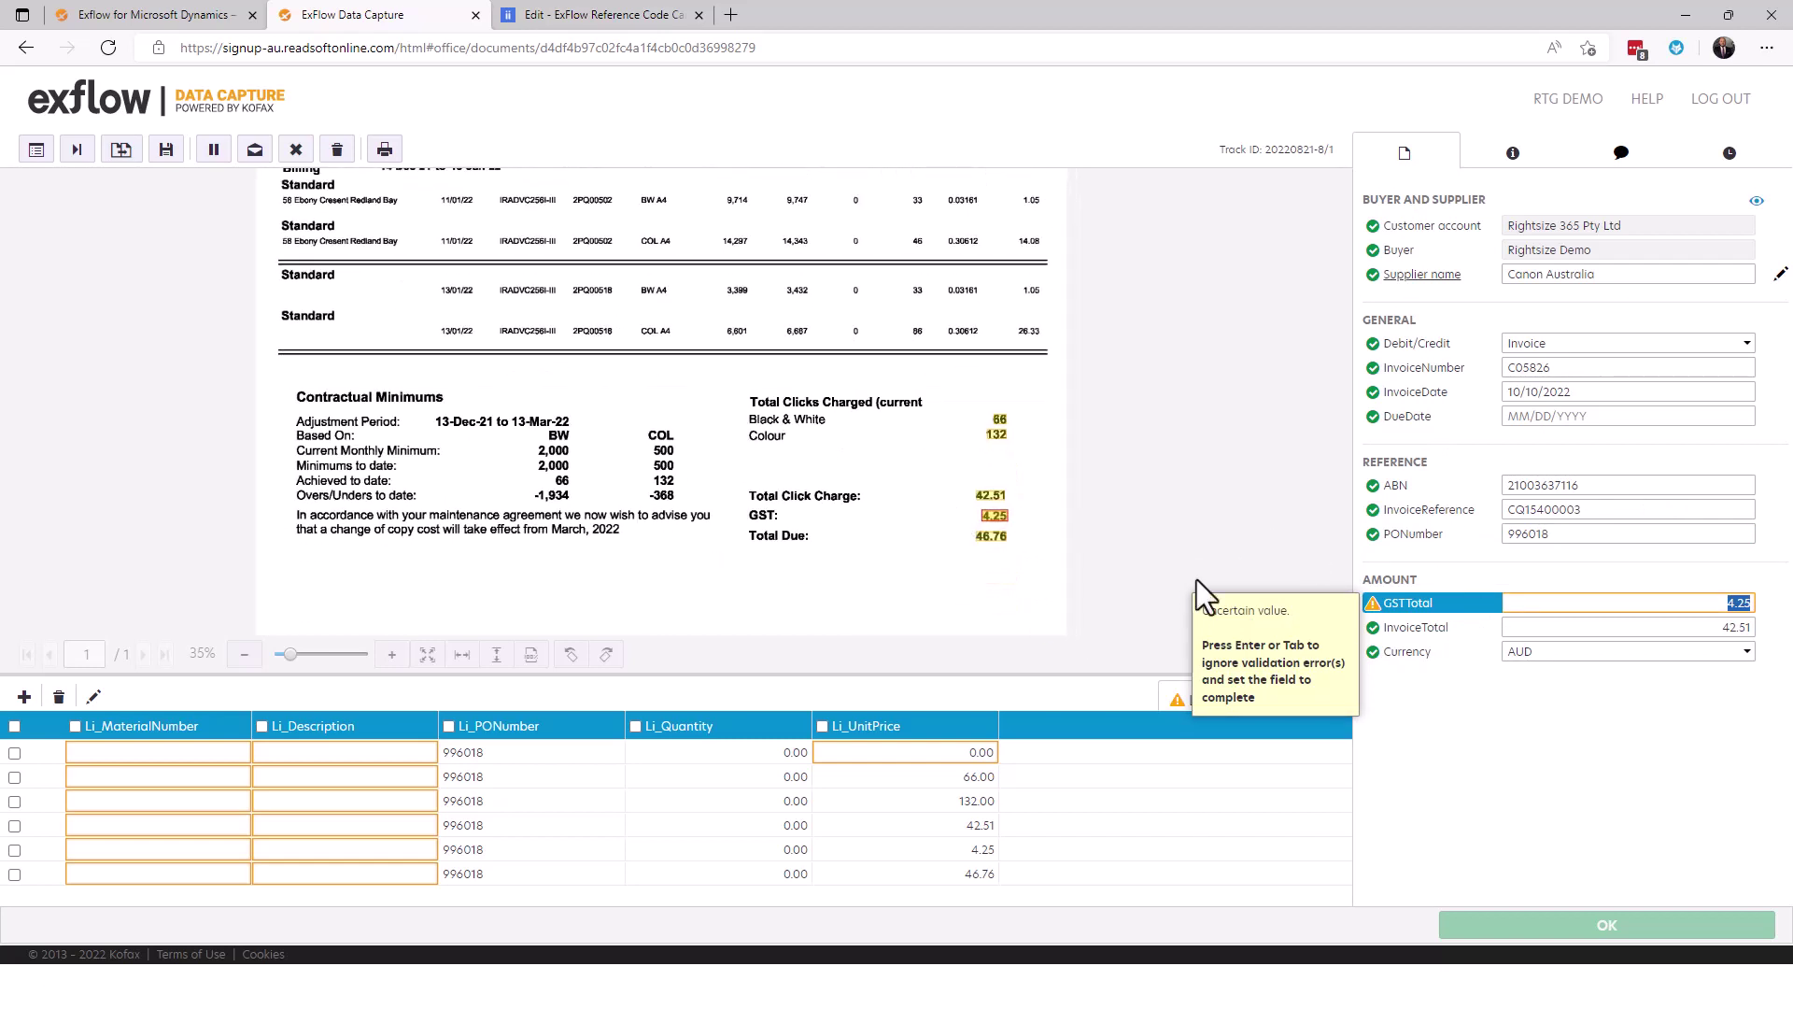
{"action": "left_click_drag", "start_coordinate": [966, 497], "coordinate": [1049, 529]}
{"action": "left_click", "coordinate": [1750, 627]}
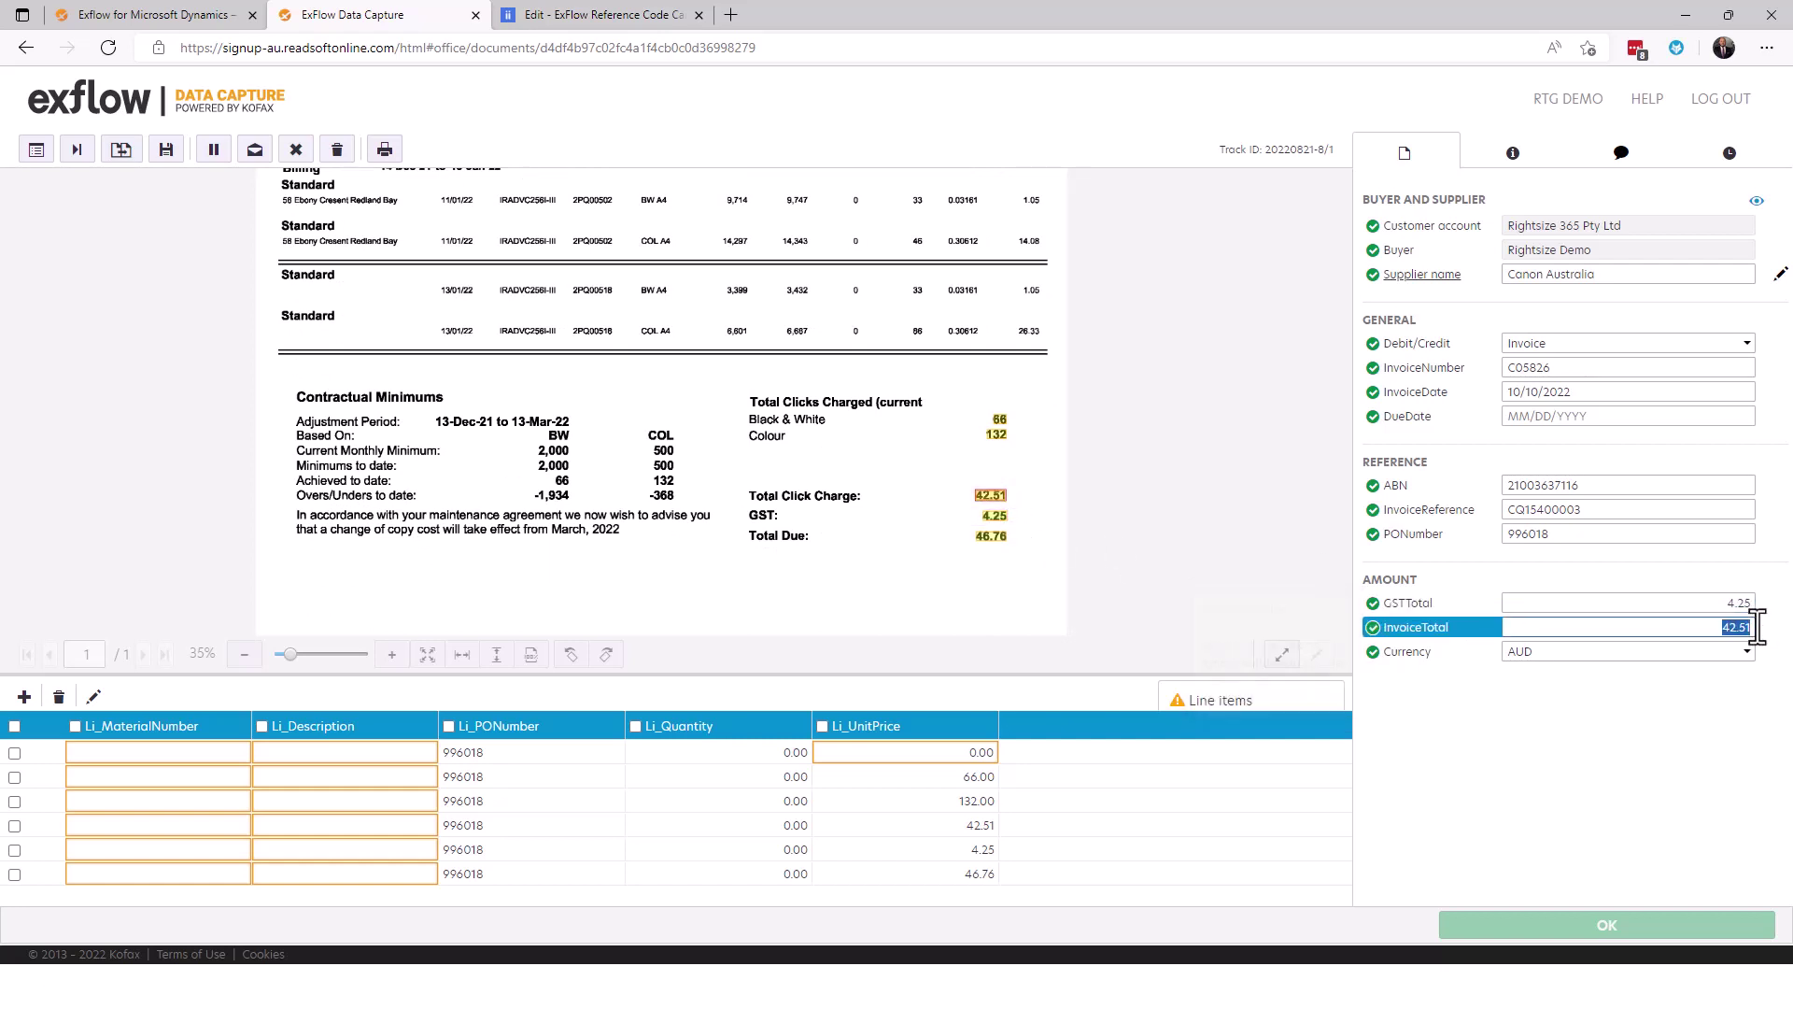
{"action": "left_click_drag", "start_coordinate": [967, 526], "coordinate": [1025, 553]}
- Select and delete all six captured line-item rows
{"action": "key", "text": "Tab"}
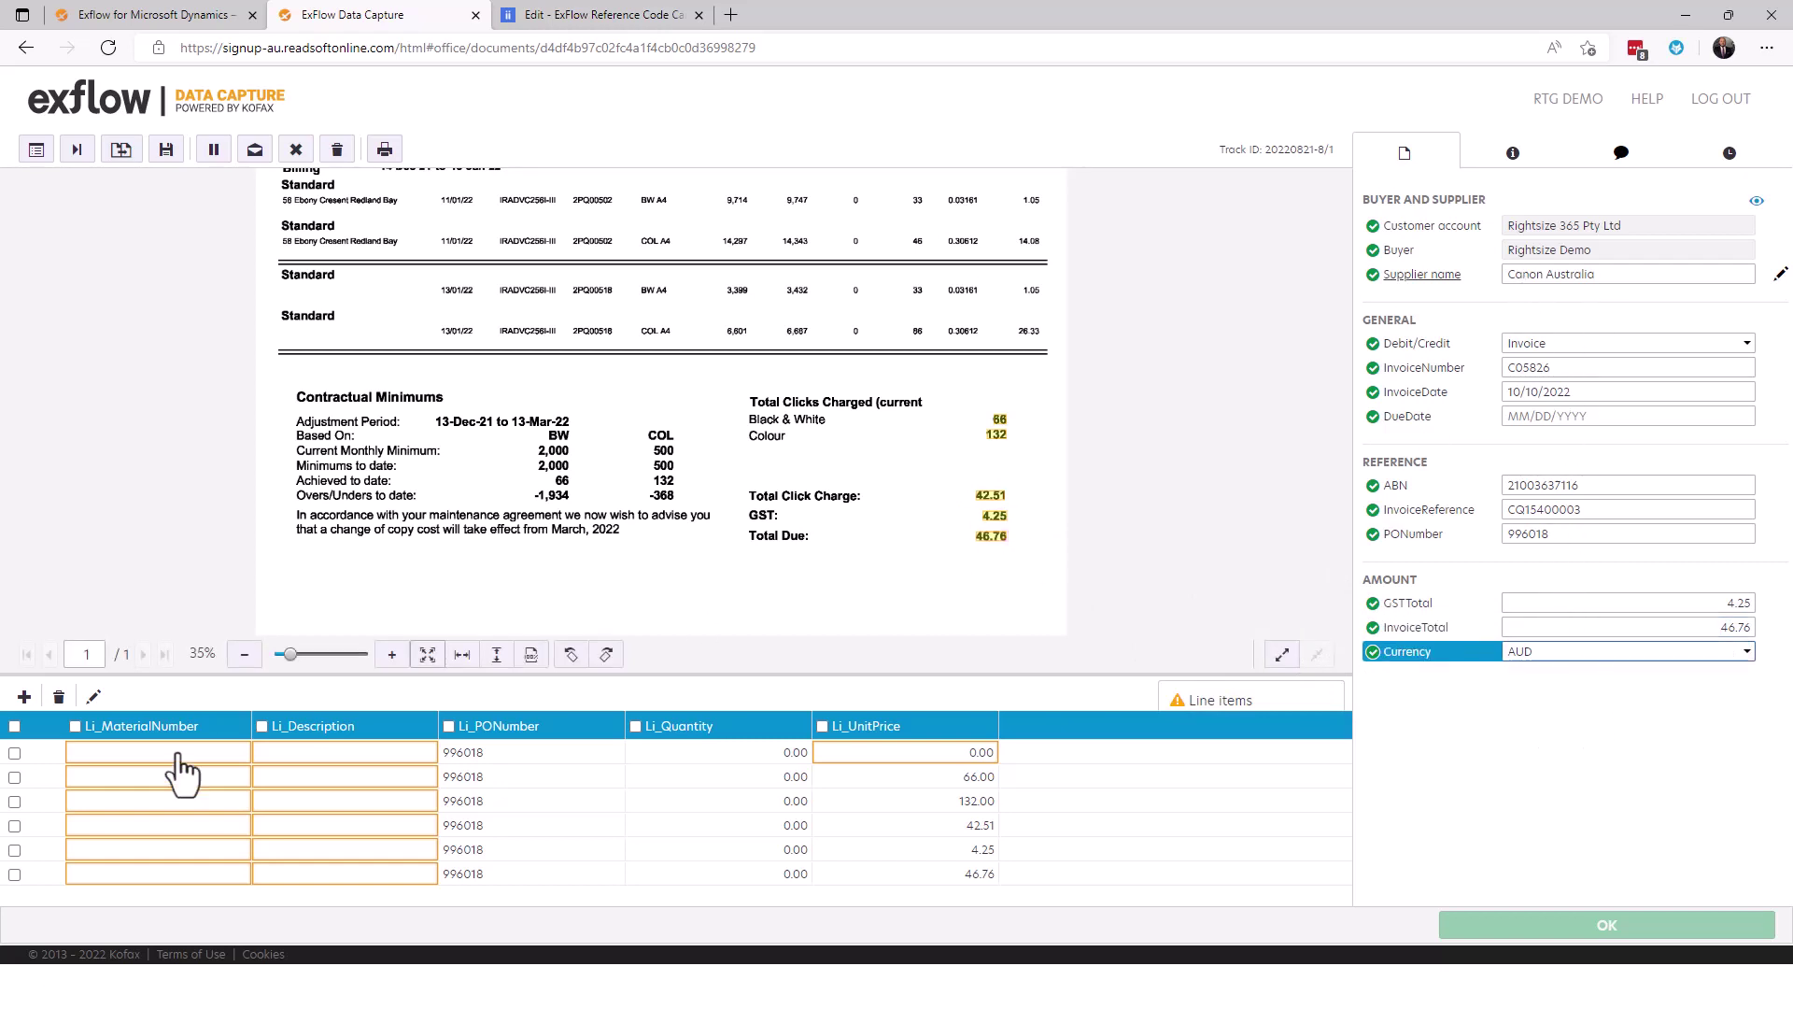
{"action": "left_click", "coordinate": [14, 726]}
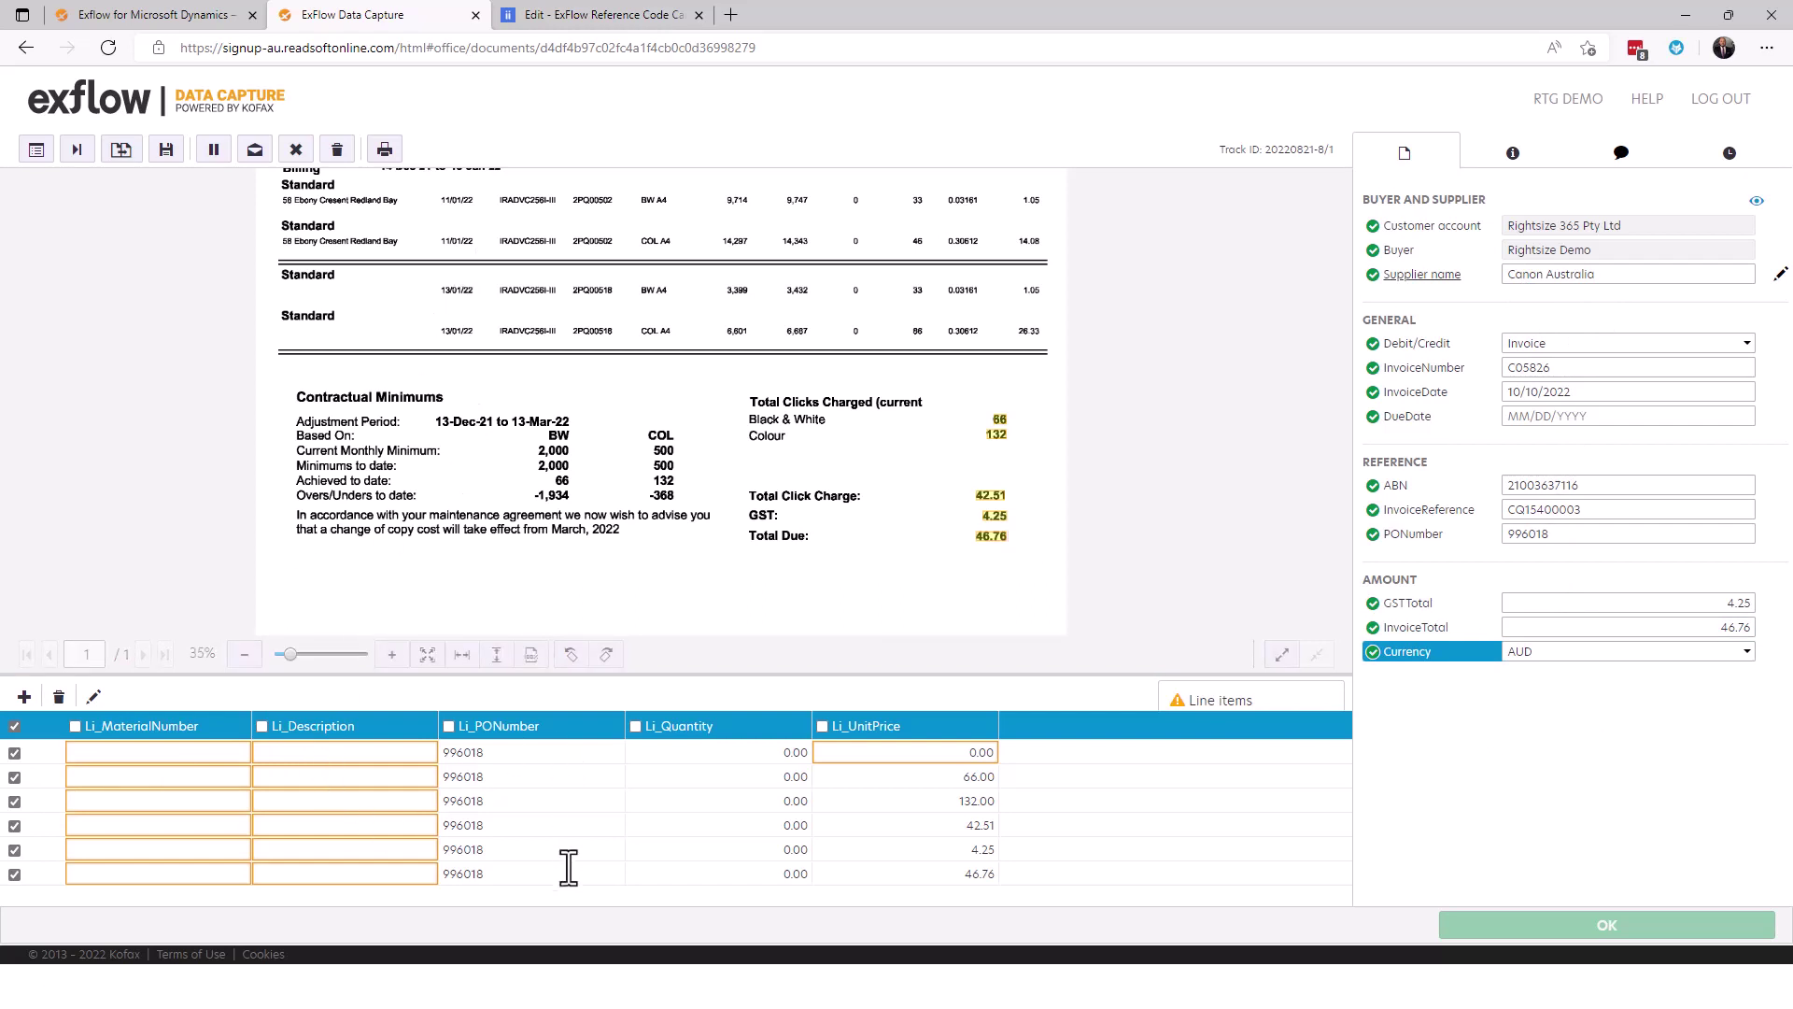
{"action": "left_click", "coordinate": [58, 696]}
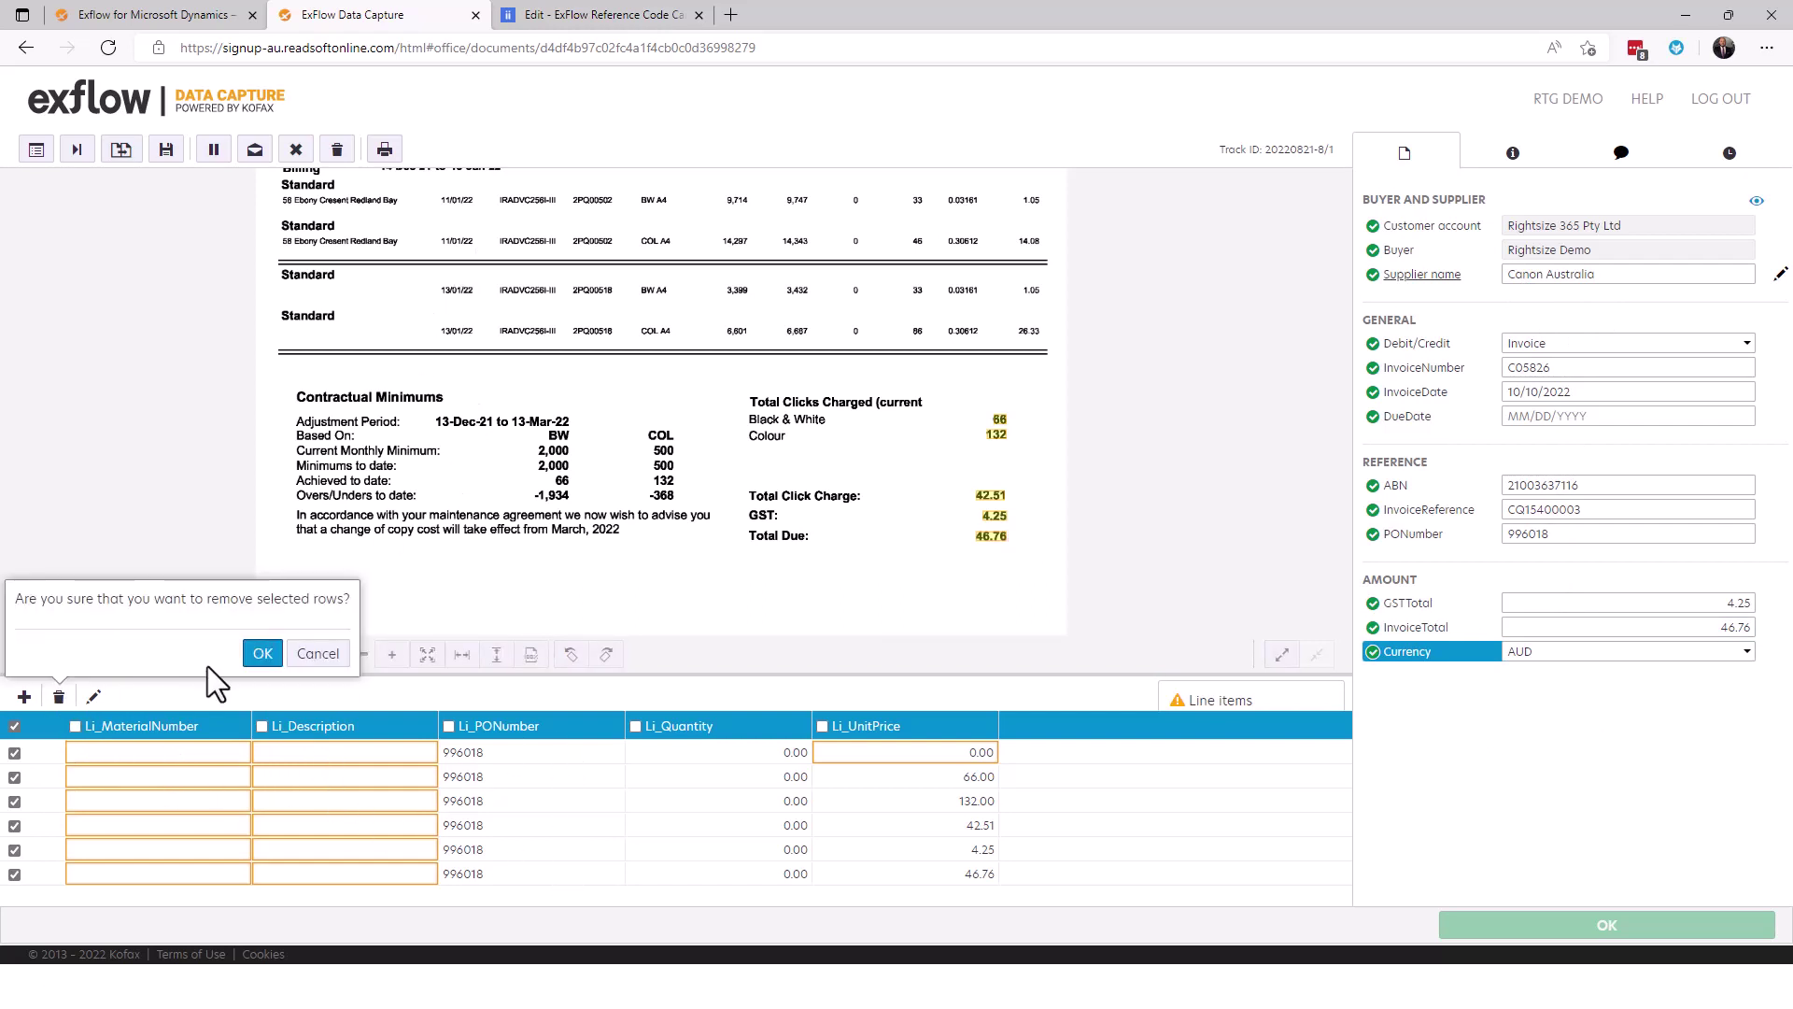
{"action": "left_click", "coordinate": [262, 654]}
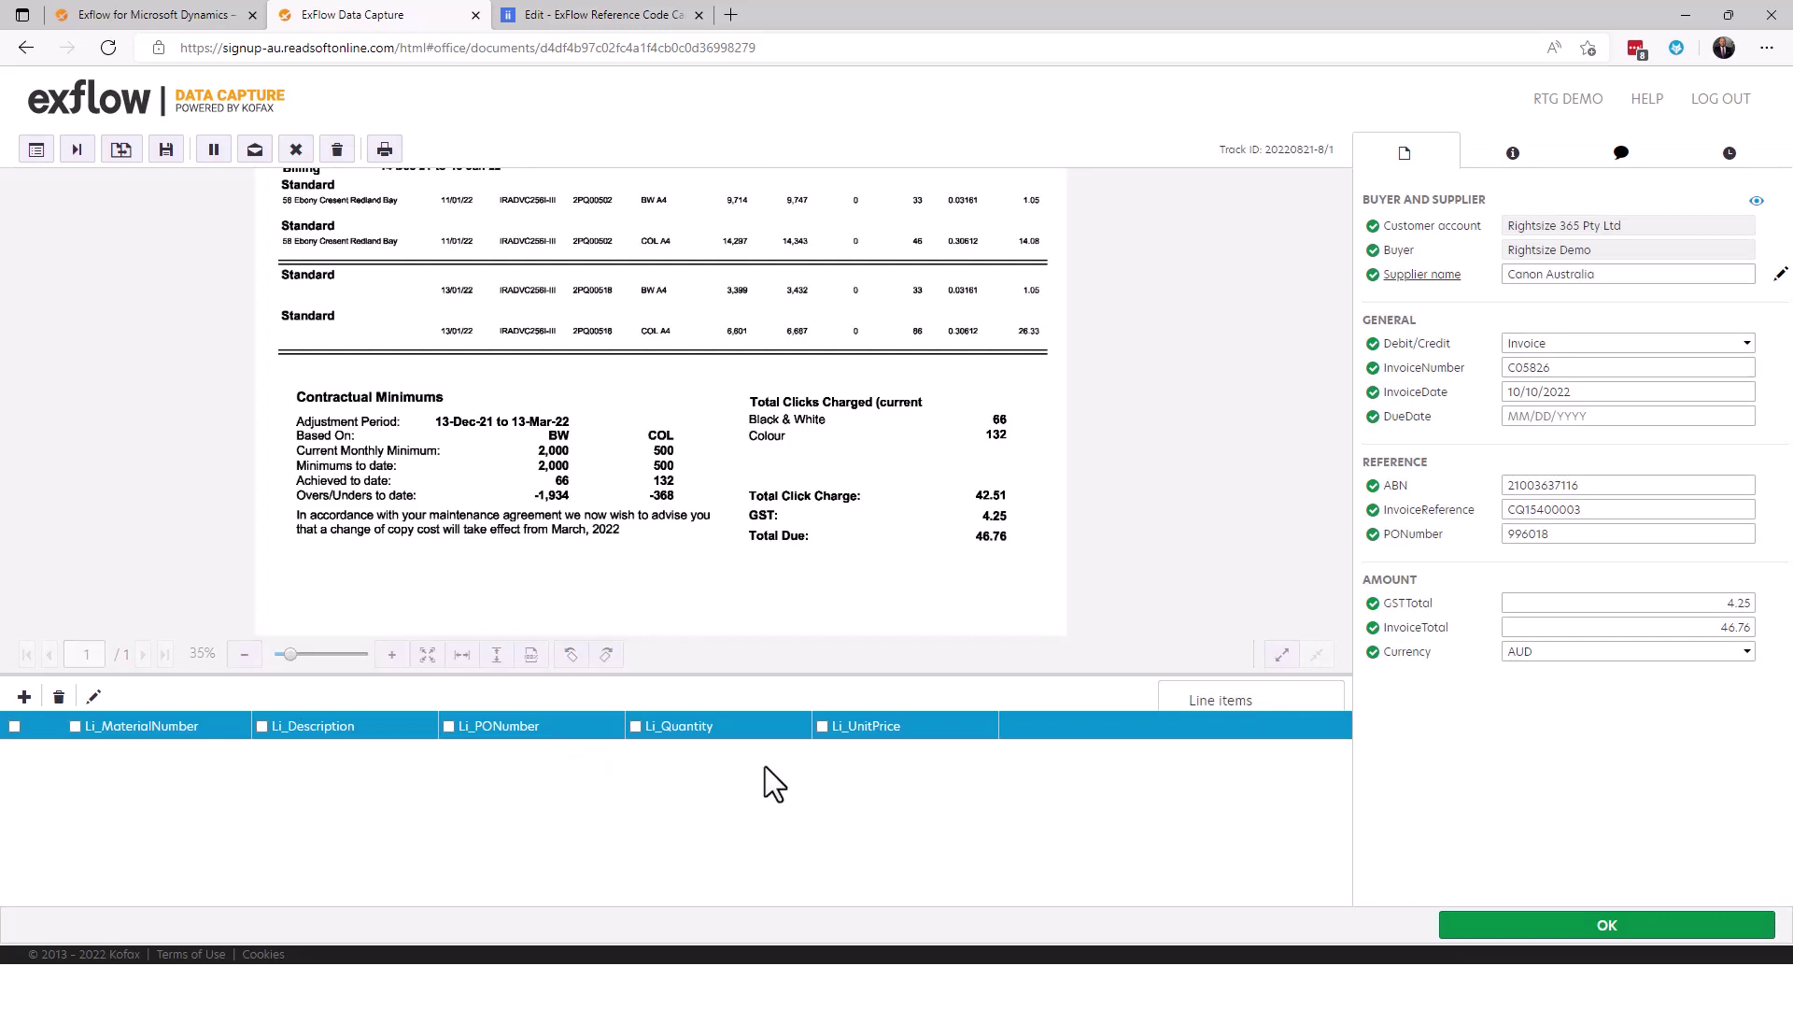
- Start drawing line items, placing the helper below the invoice's charges table
{"action": "left_click_drag", "start_coordinate": [688, 288], "coordinate": [705, 442]}
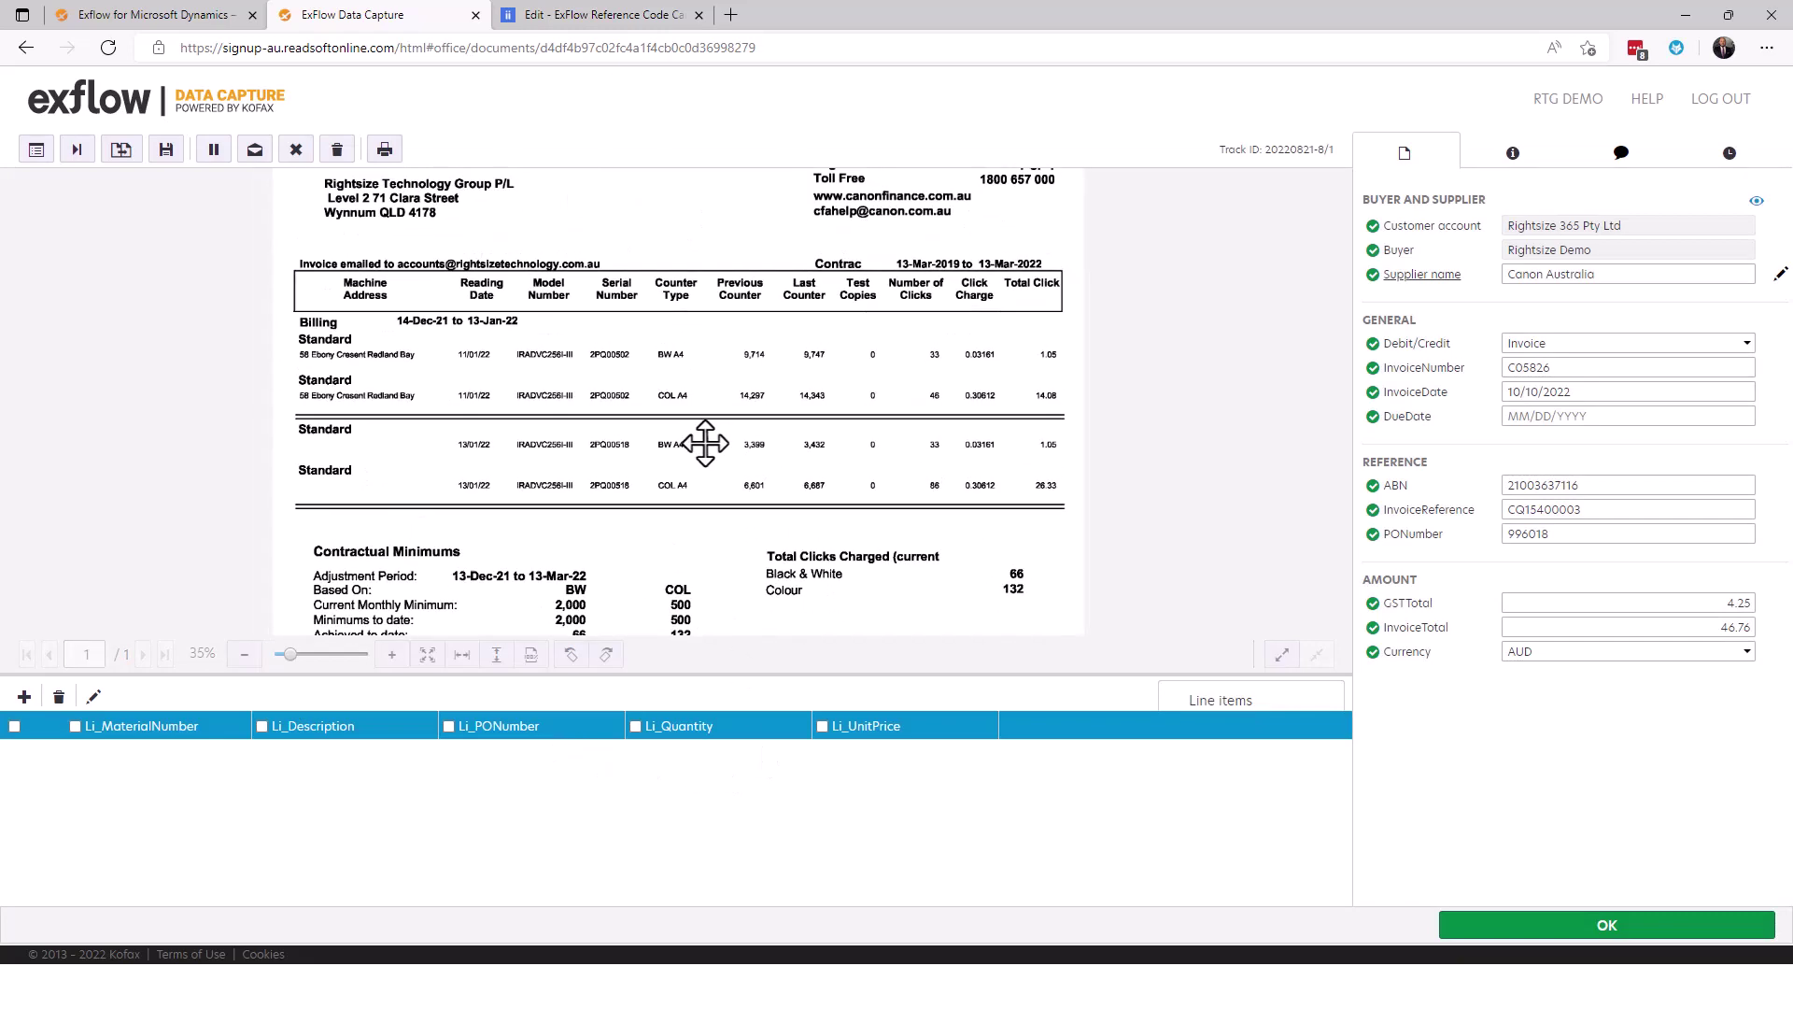
{"action": "left_click", "coordinate": [94, 698]}
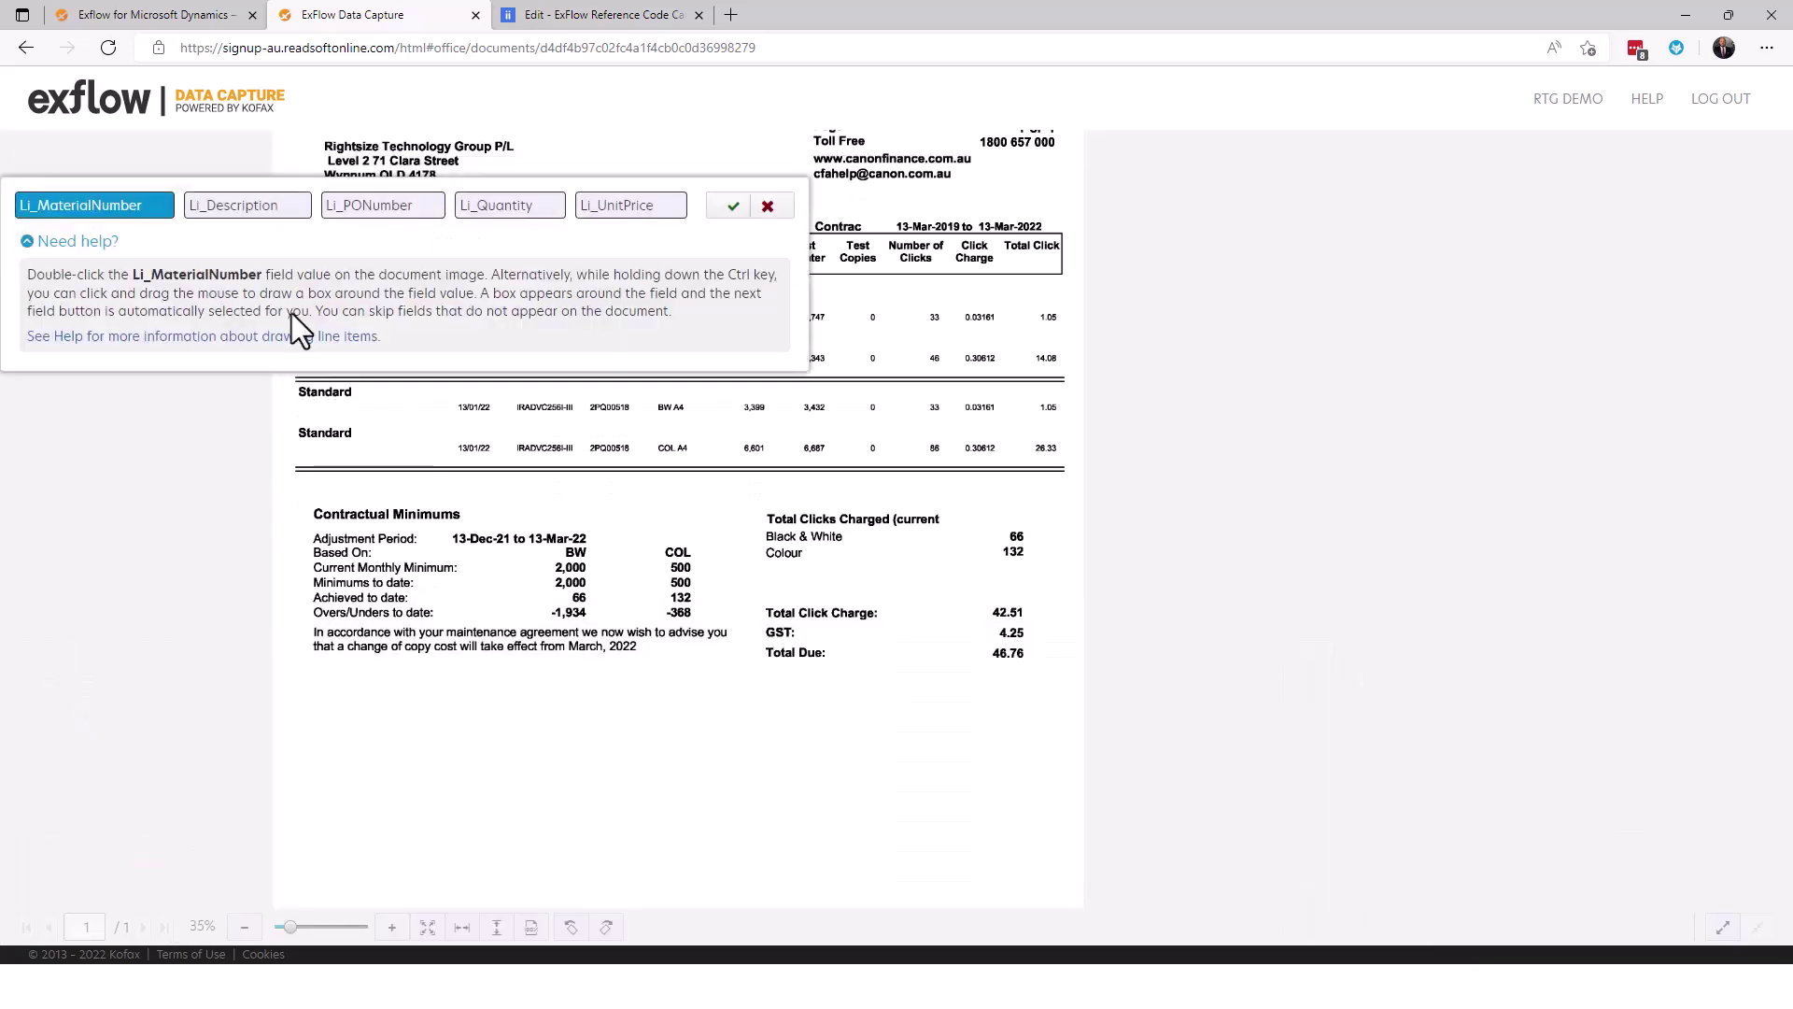
{"action": "mouse_move", "coordinate": [244, 229]}
{"action": "left_mouse_down"}
{"action": "mouse_move", "coordinate": [525, 471]}
{"action": "mouse_move", "coordinate": [562, 556]}
{"action": "left_mouse_up"}
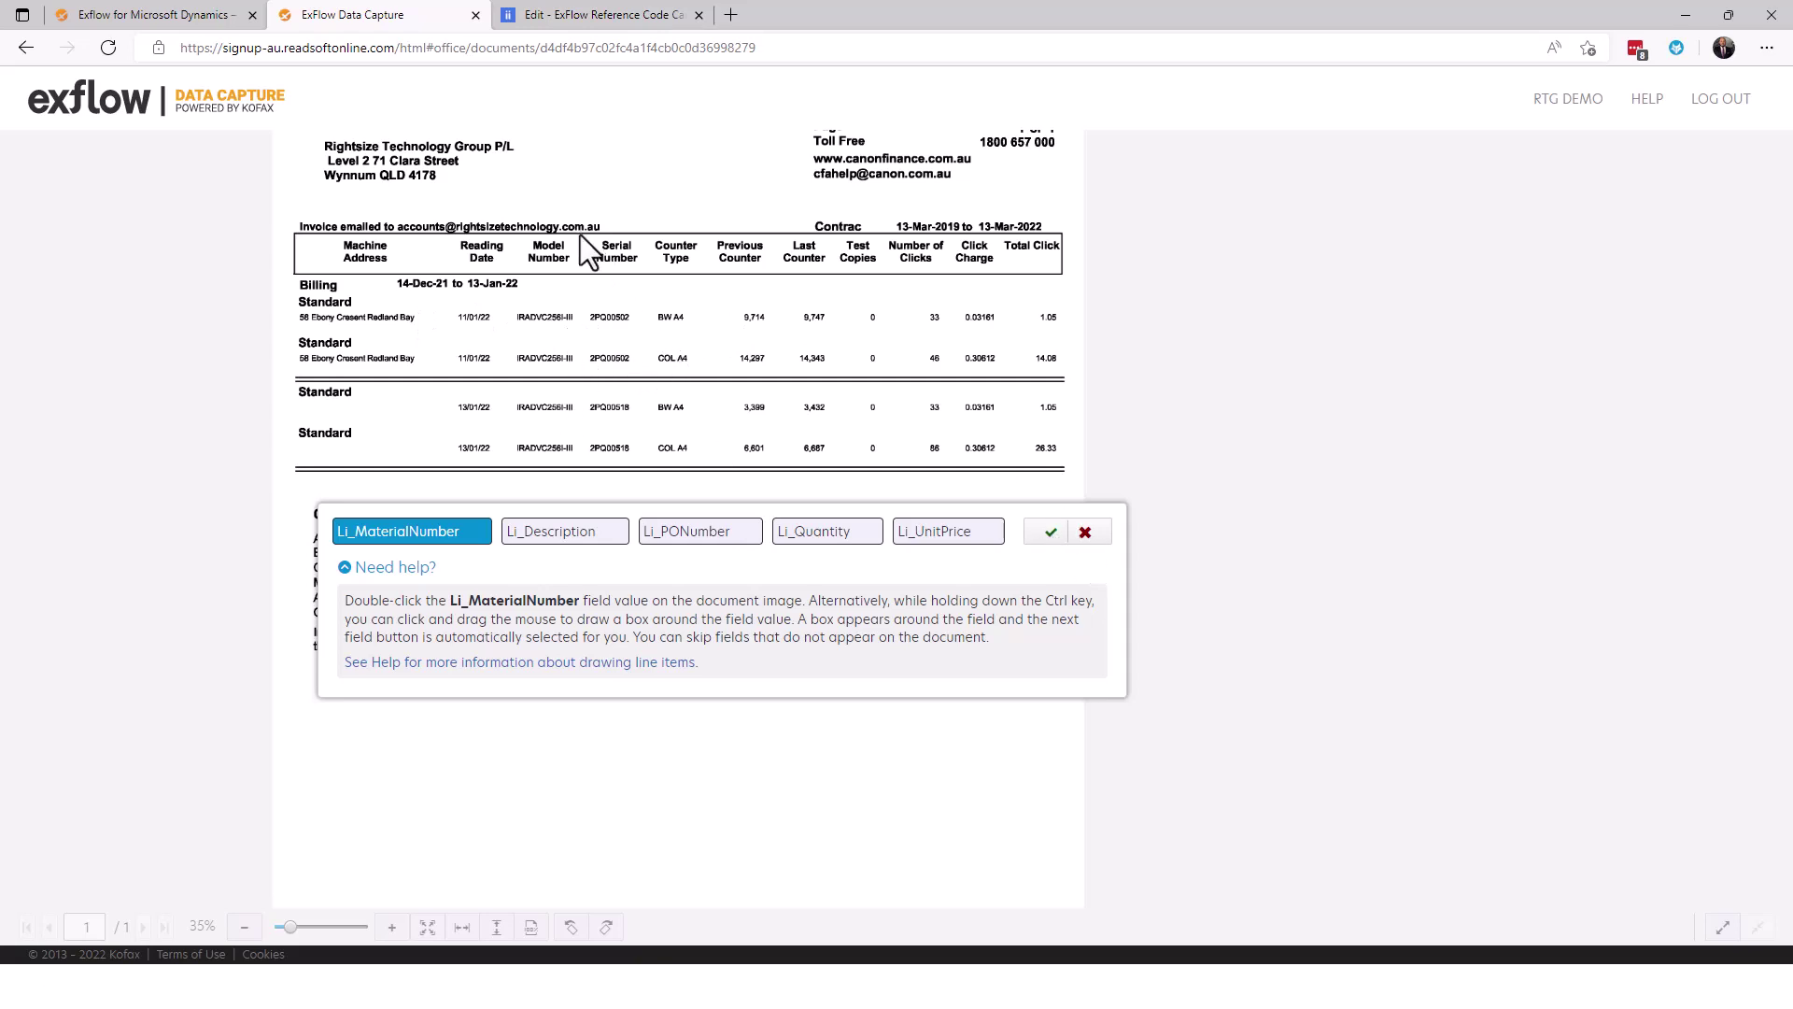
- Cancel line-item drawing, confirm the 46.76 total, approve the Canon invoice, and return to CQ15400003
{"action": "left_click", "coordinate": [1086, 532]}
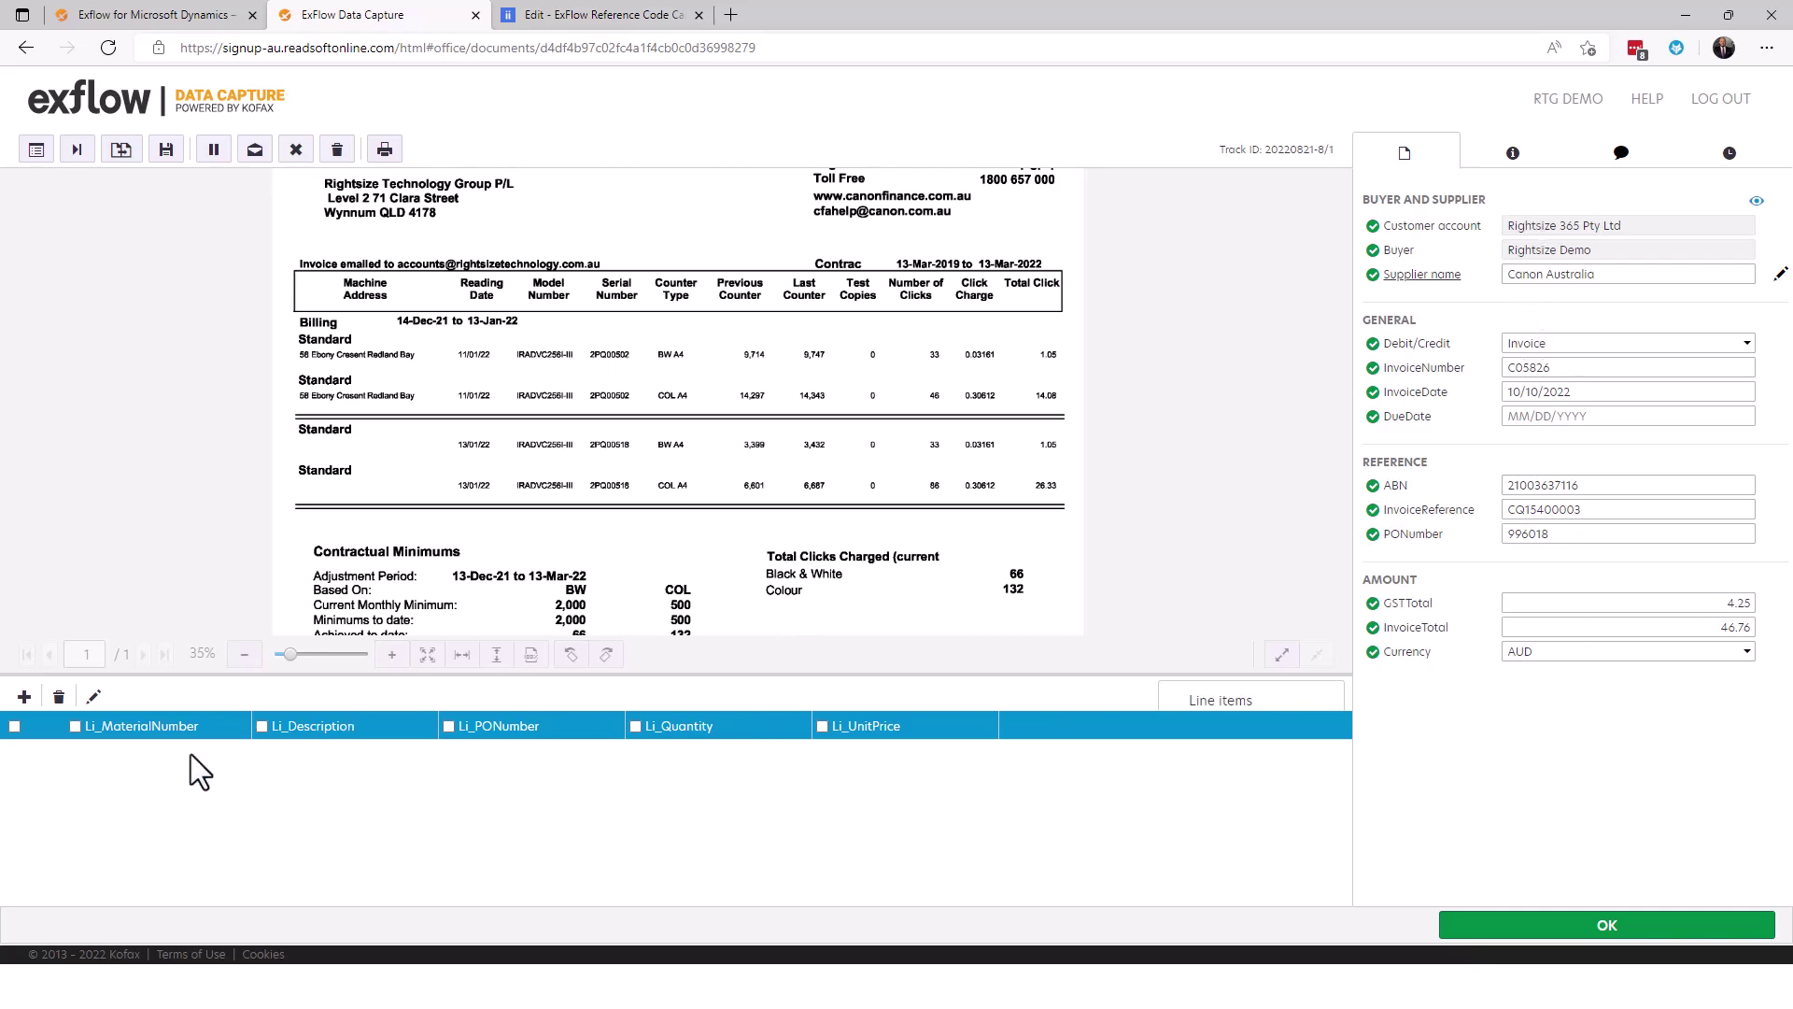
{"action": "left_click", "coordinate": [1695, 624]}
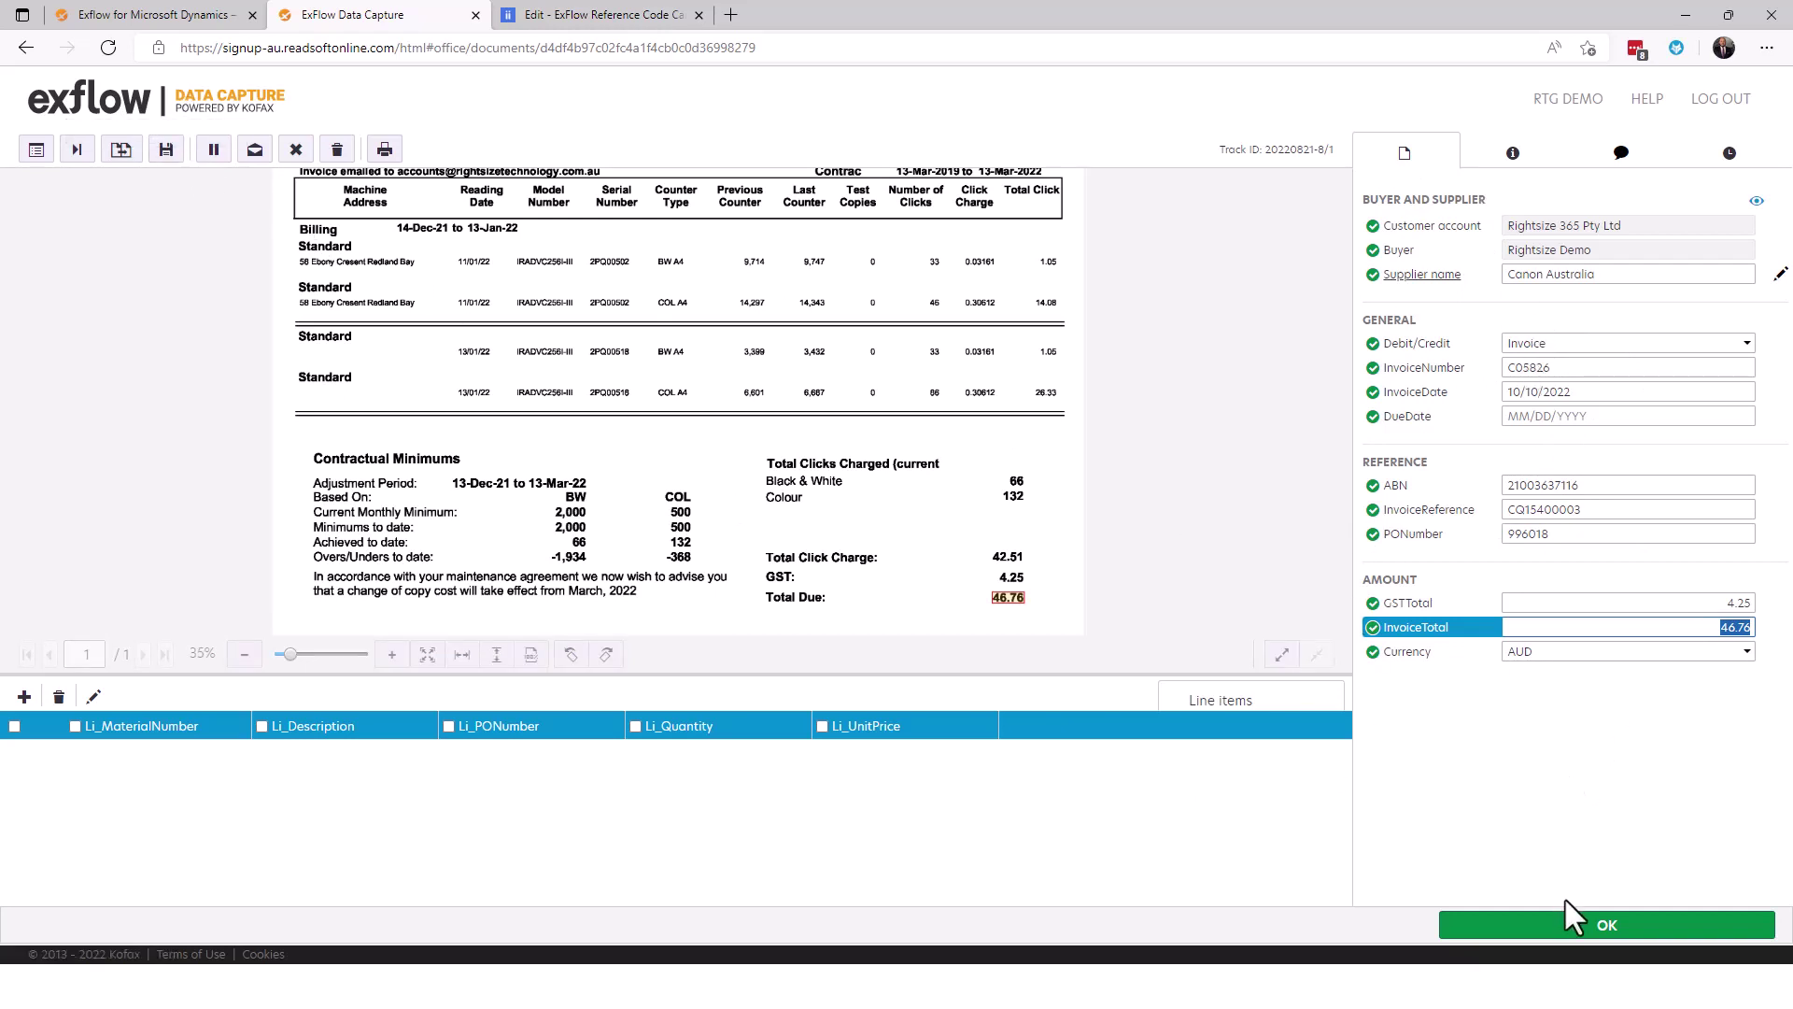
{"action": "left_click", "coordinate": [1598, 929]}
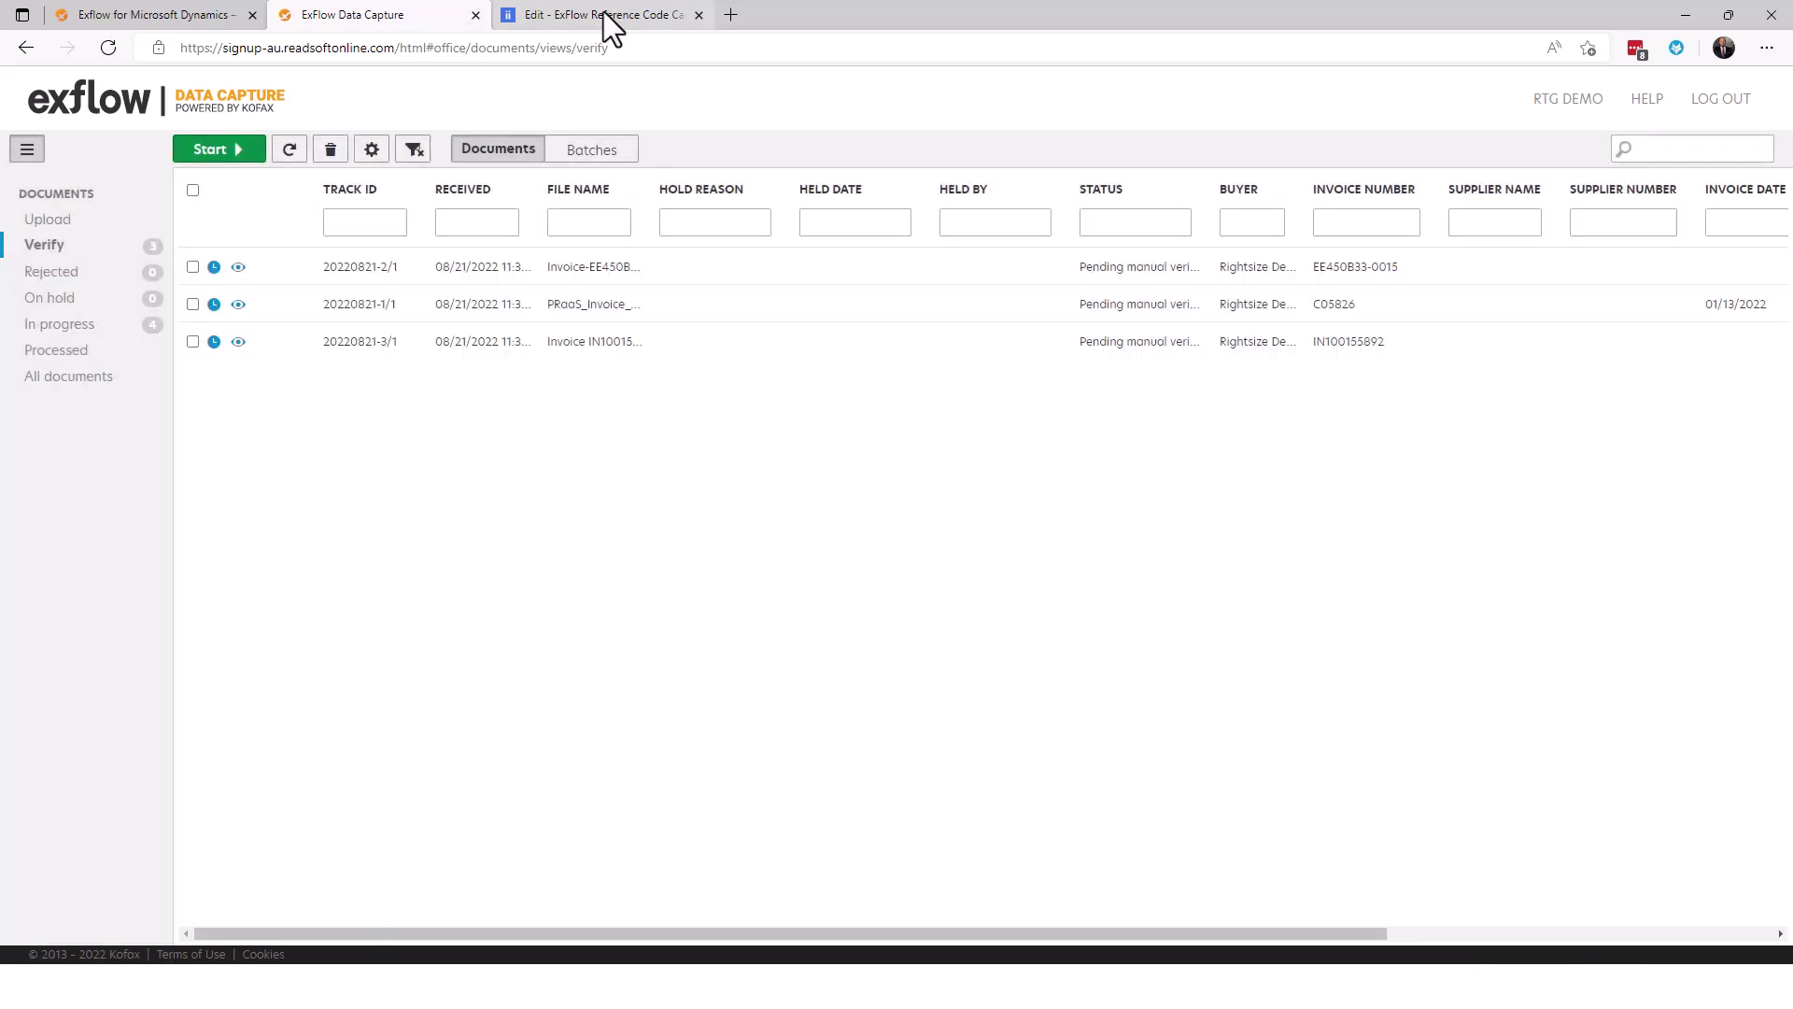
{"action": "left_click", "coordinate": [601, 14]}
- Open contract 2 in edit mode and check vendor V00060, purchase code CANON and approval rule ALL
{"action": "left_click", "coordinate": [502, 154]}
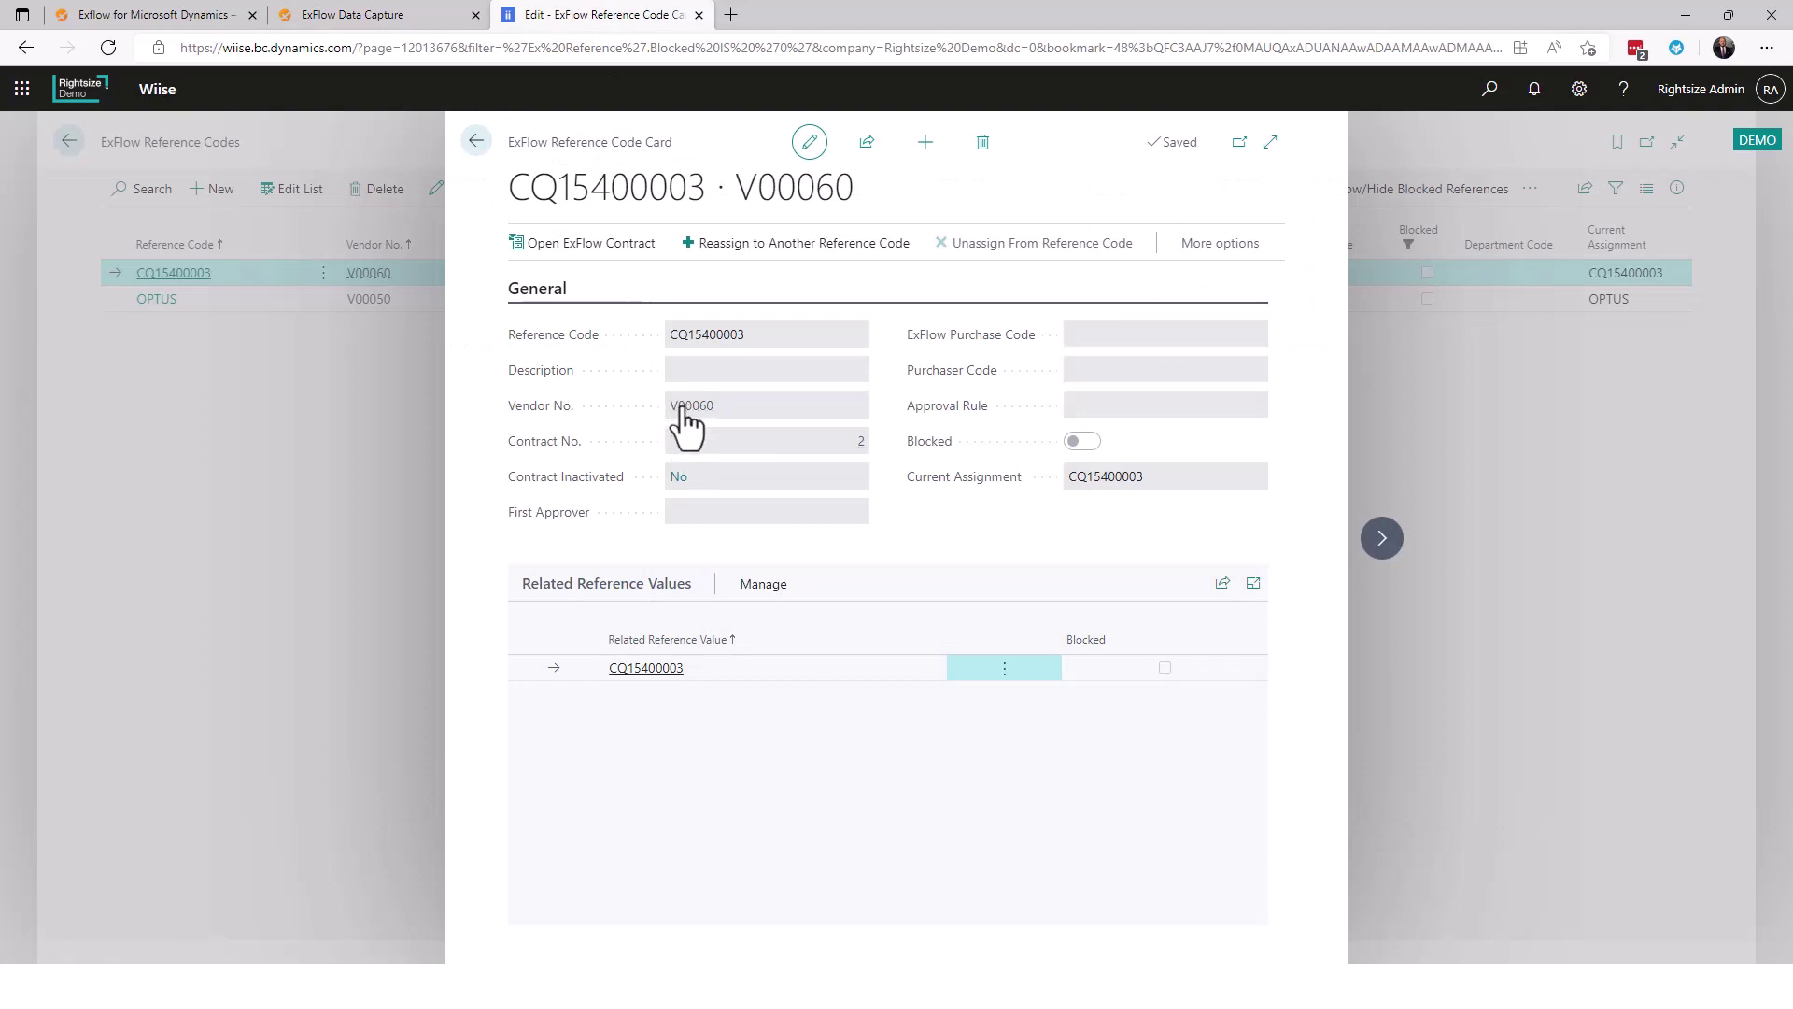
{"action": "left_click", "coordinate": [860, 444]}
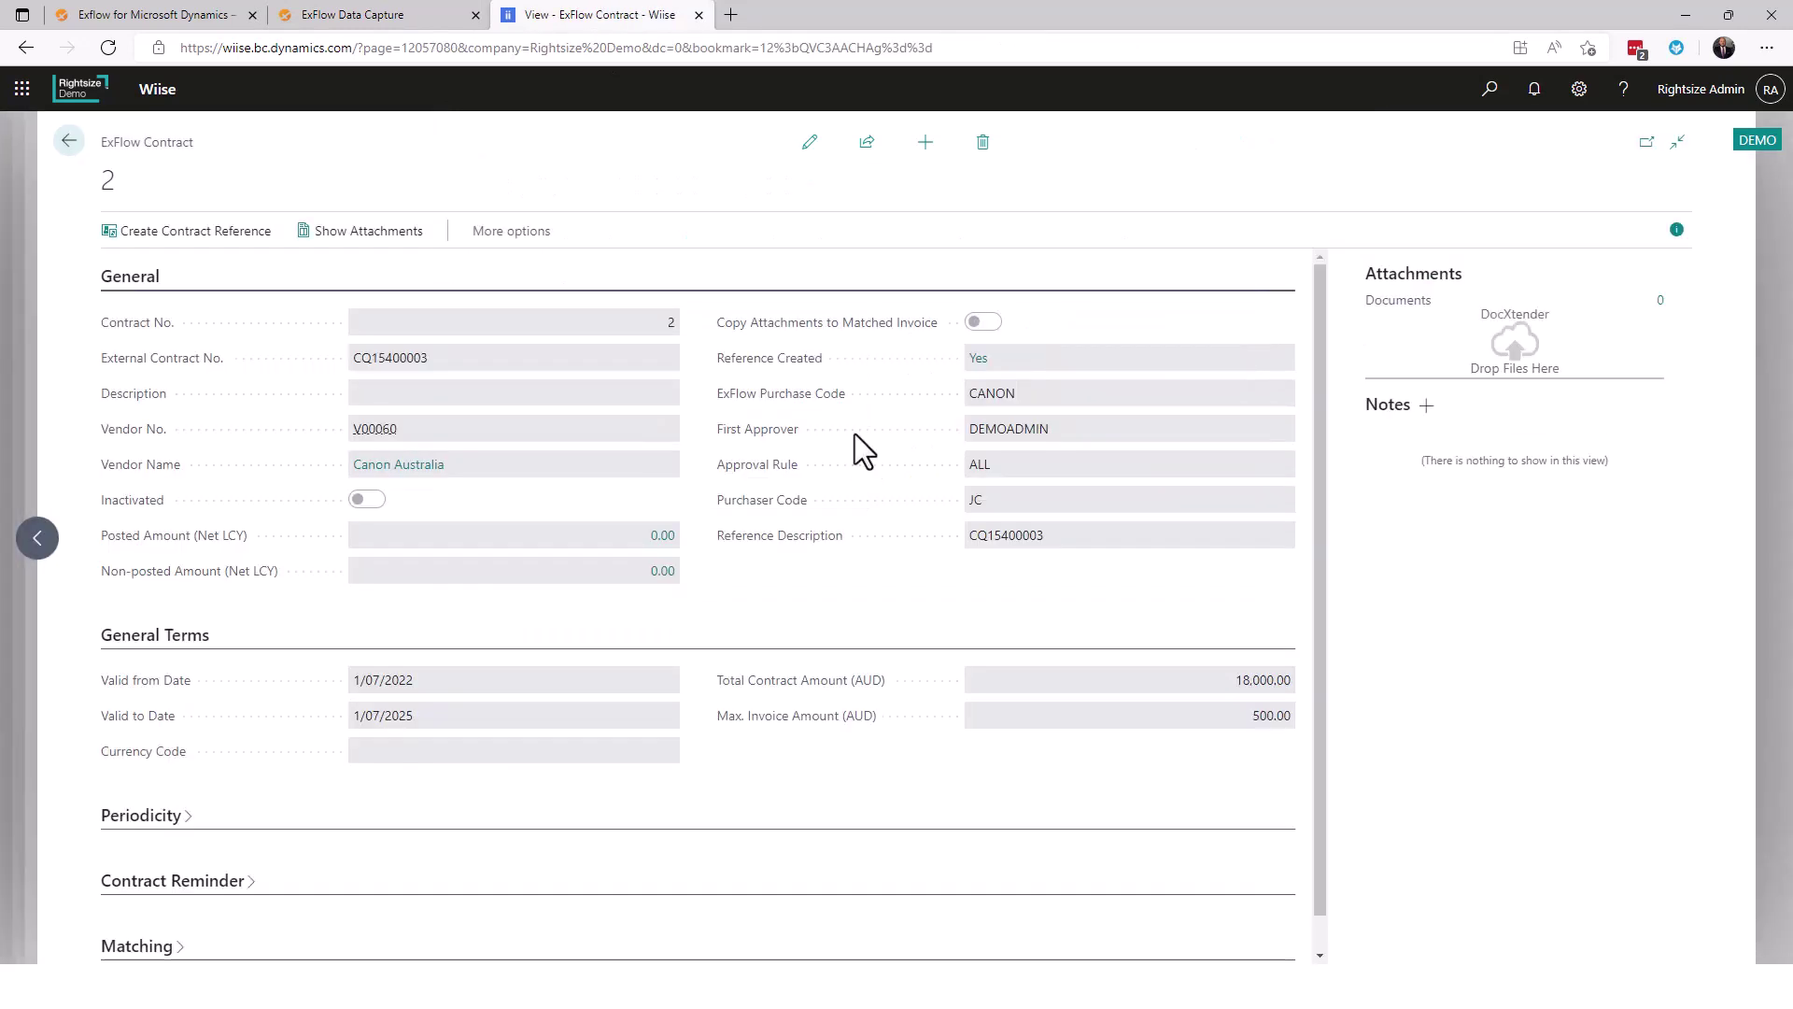
{"action": "left_click", "coordinate": [809, 142]}
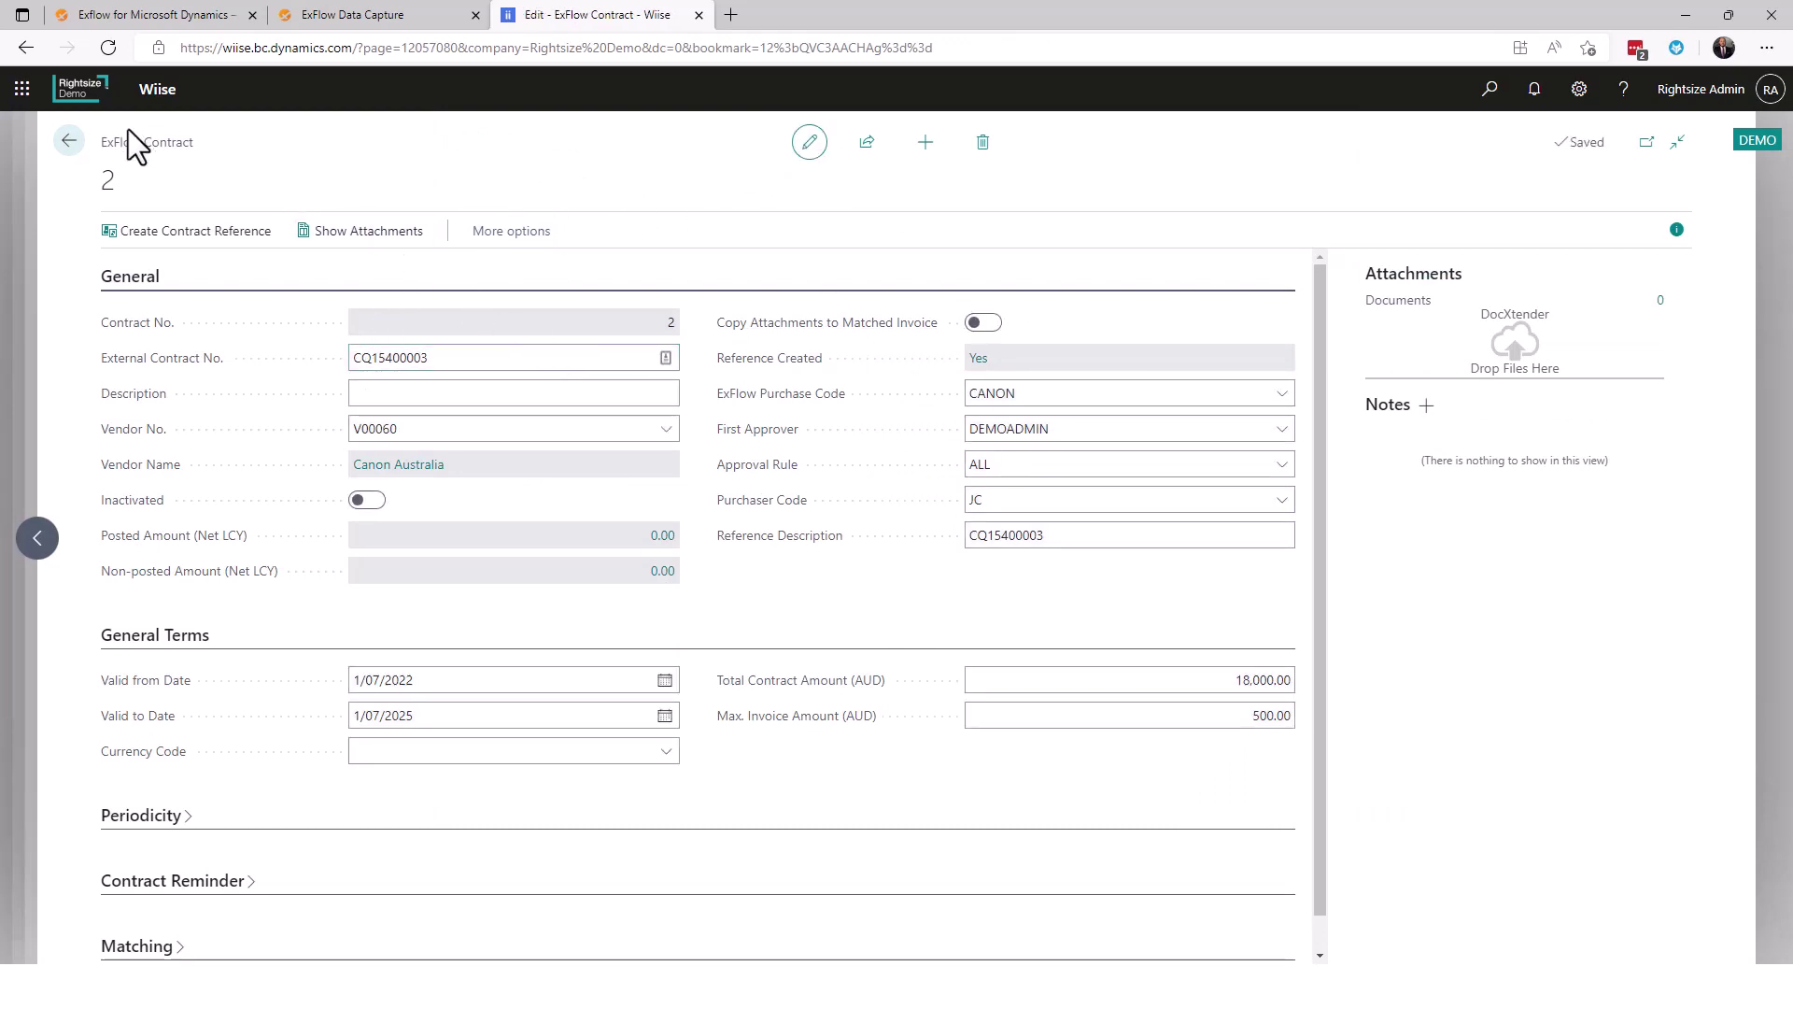
{"action": "scroll", "coordinate": [504, 317], "scroll_direction": "down", "scroll_amount": 1}
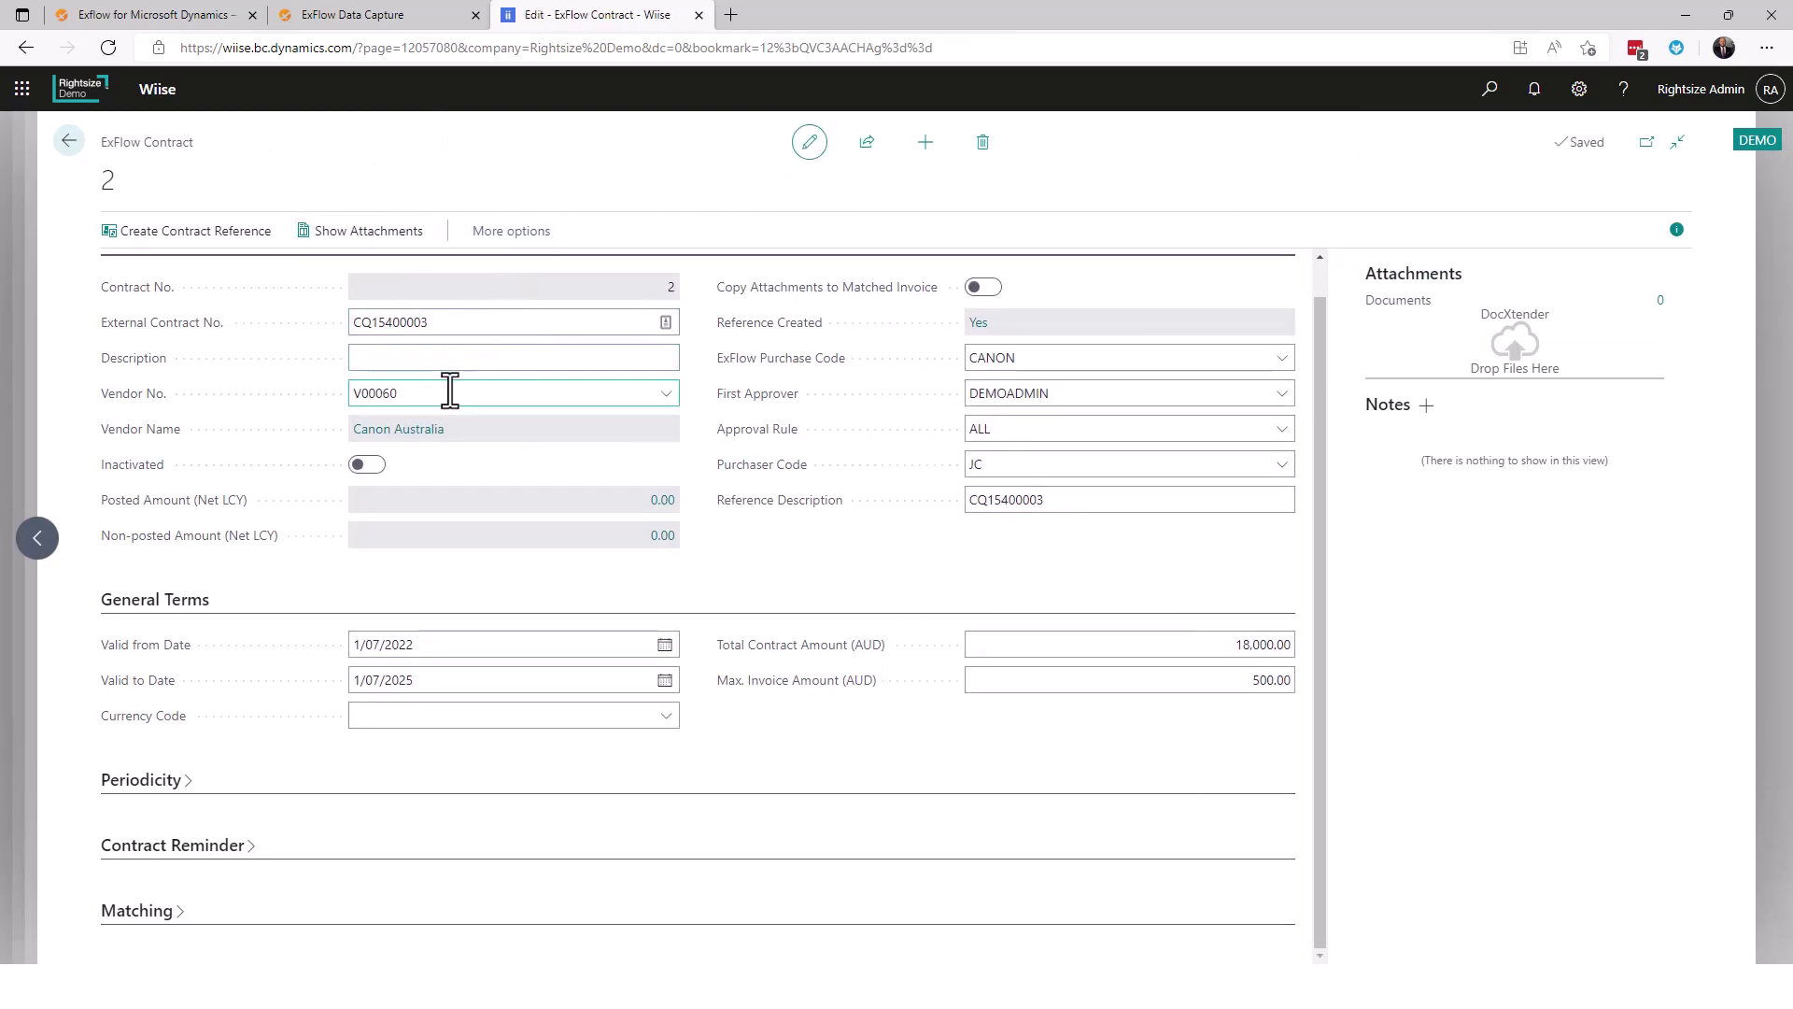
{"action": "left_click", "coordinate": [452, 391]}
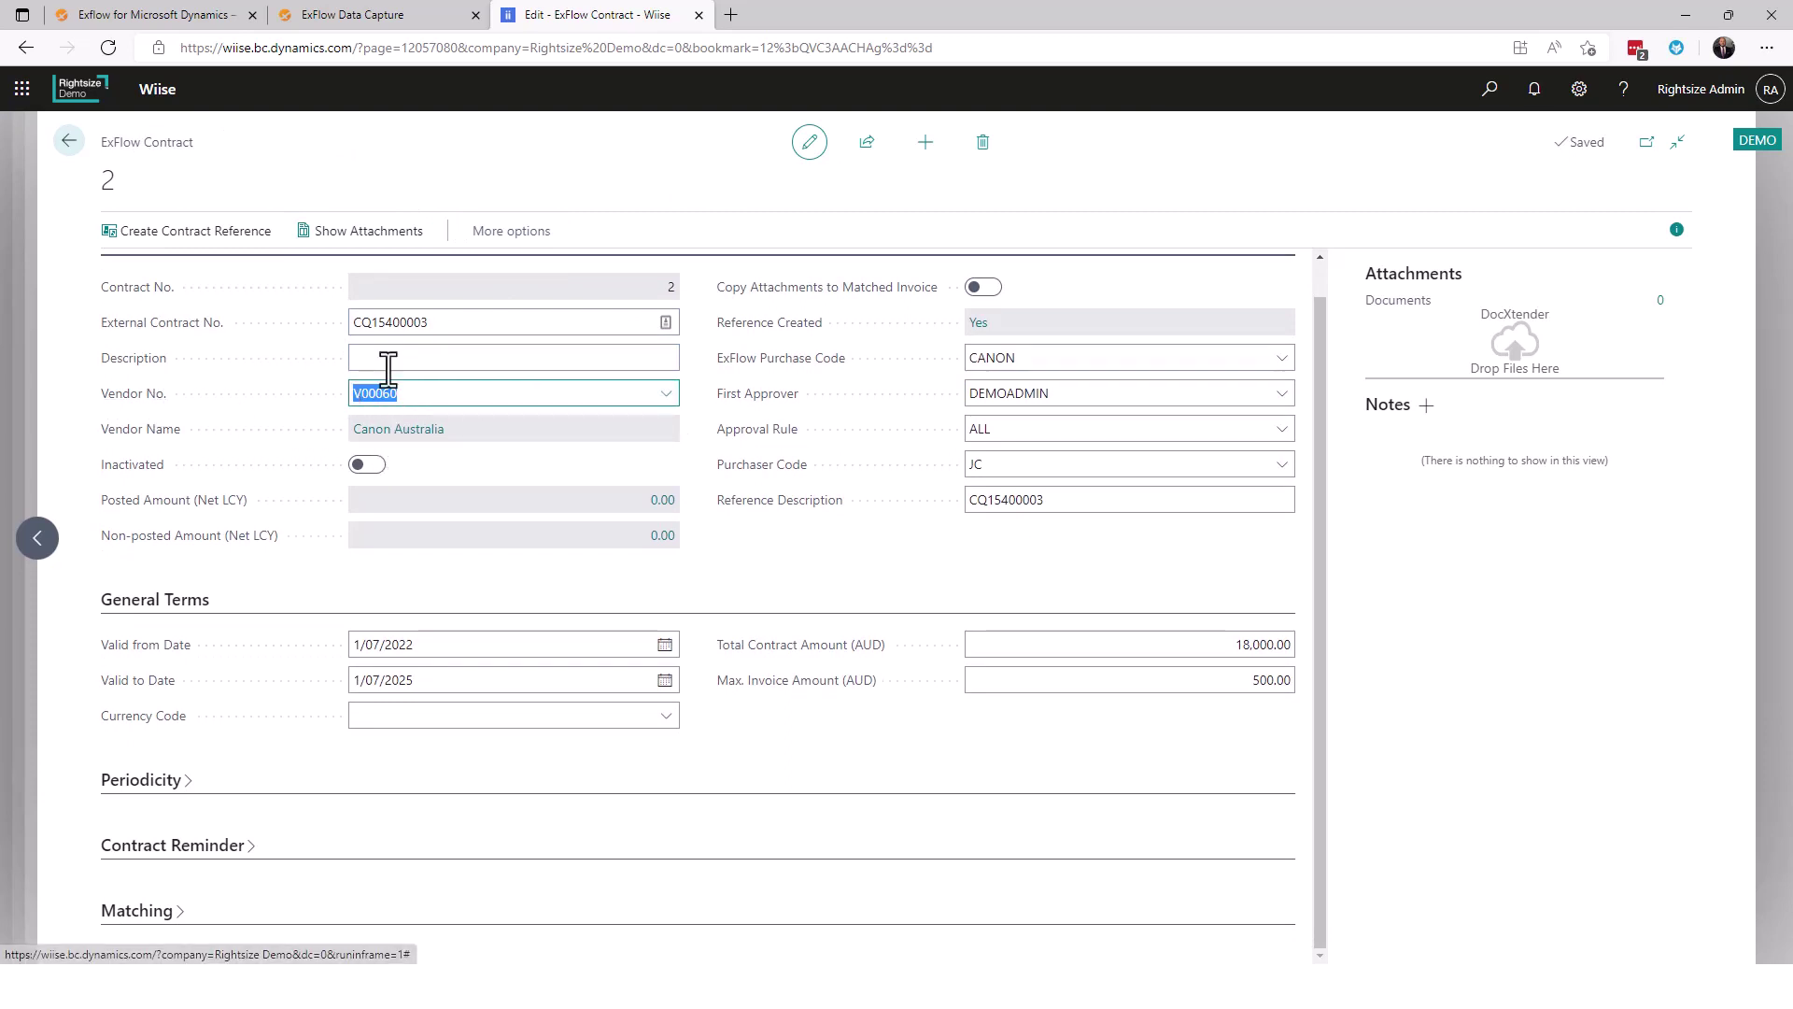
{"action": "left_click", "coordinate": [1037, 358]}
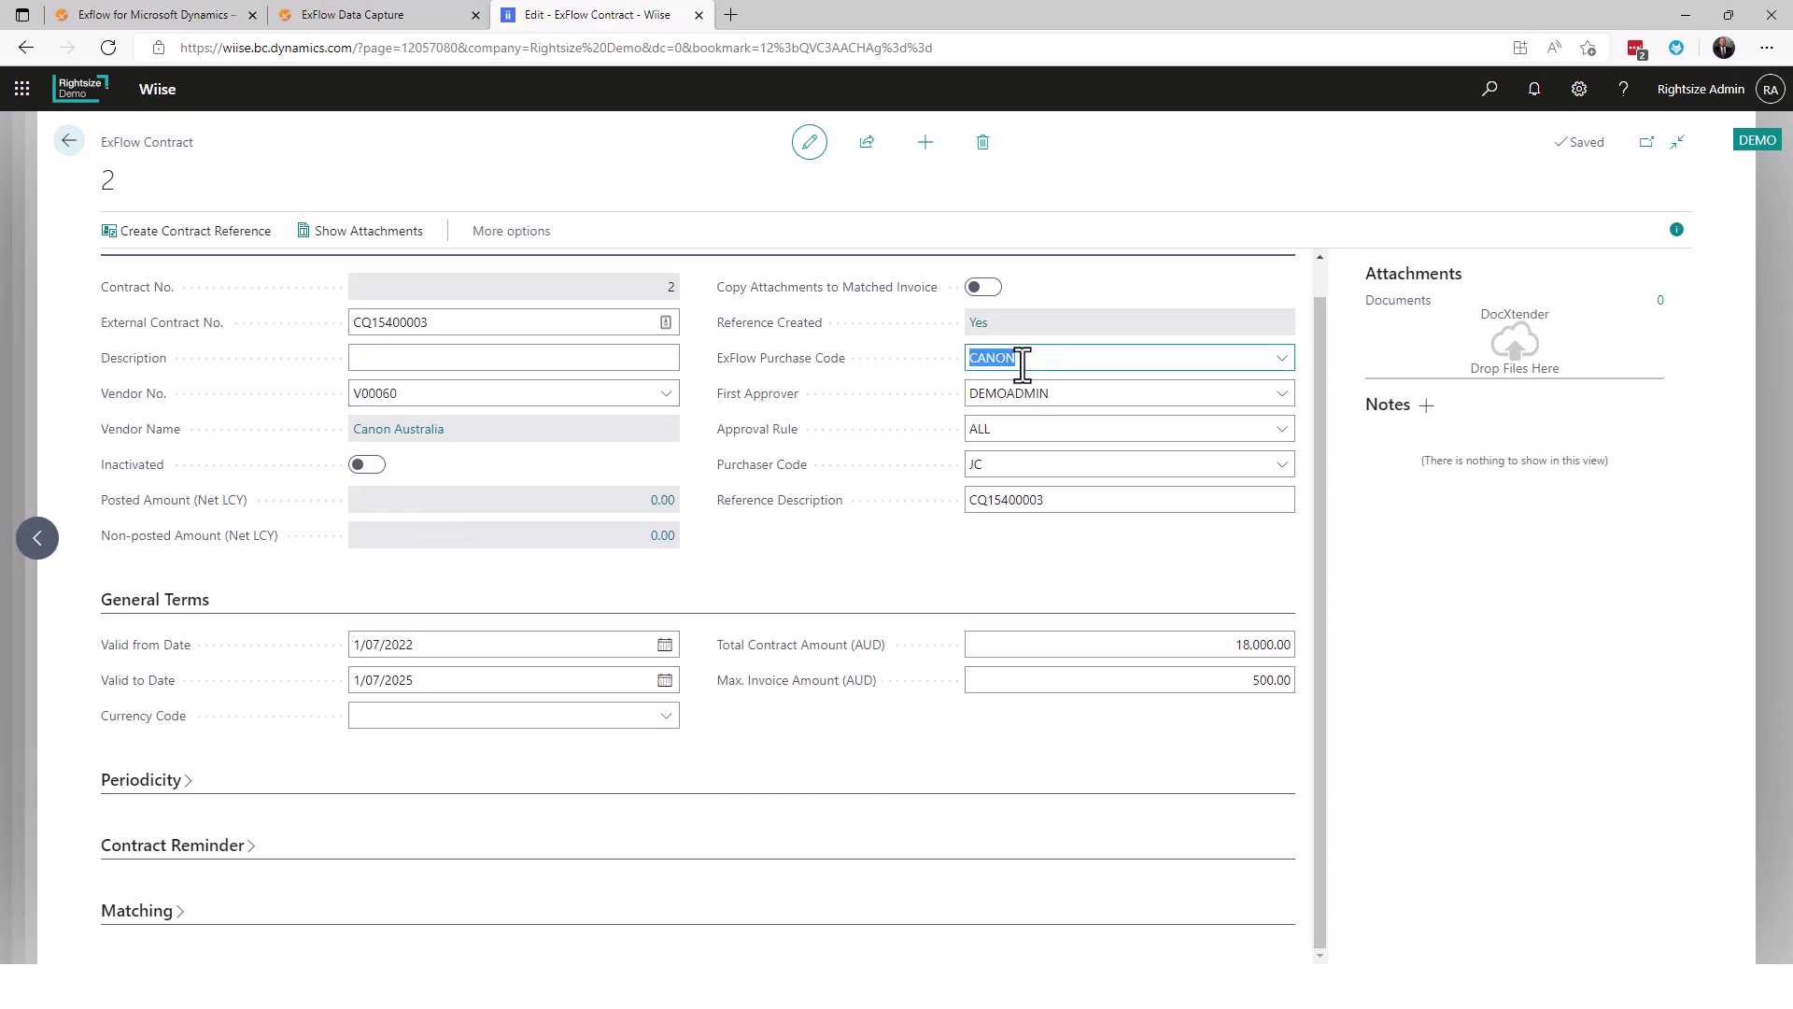
{"action": "left_click", "coordinate": [1079, 428]}
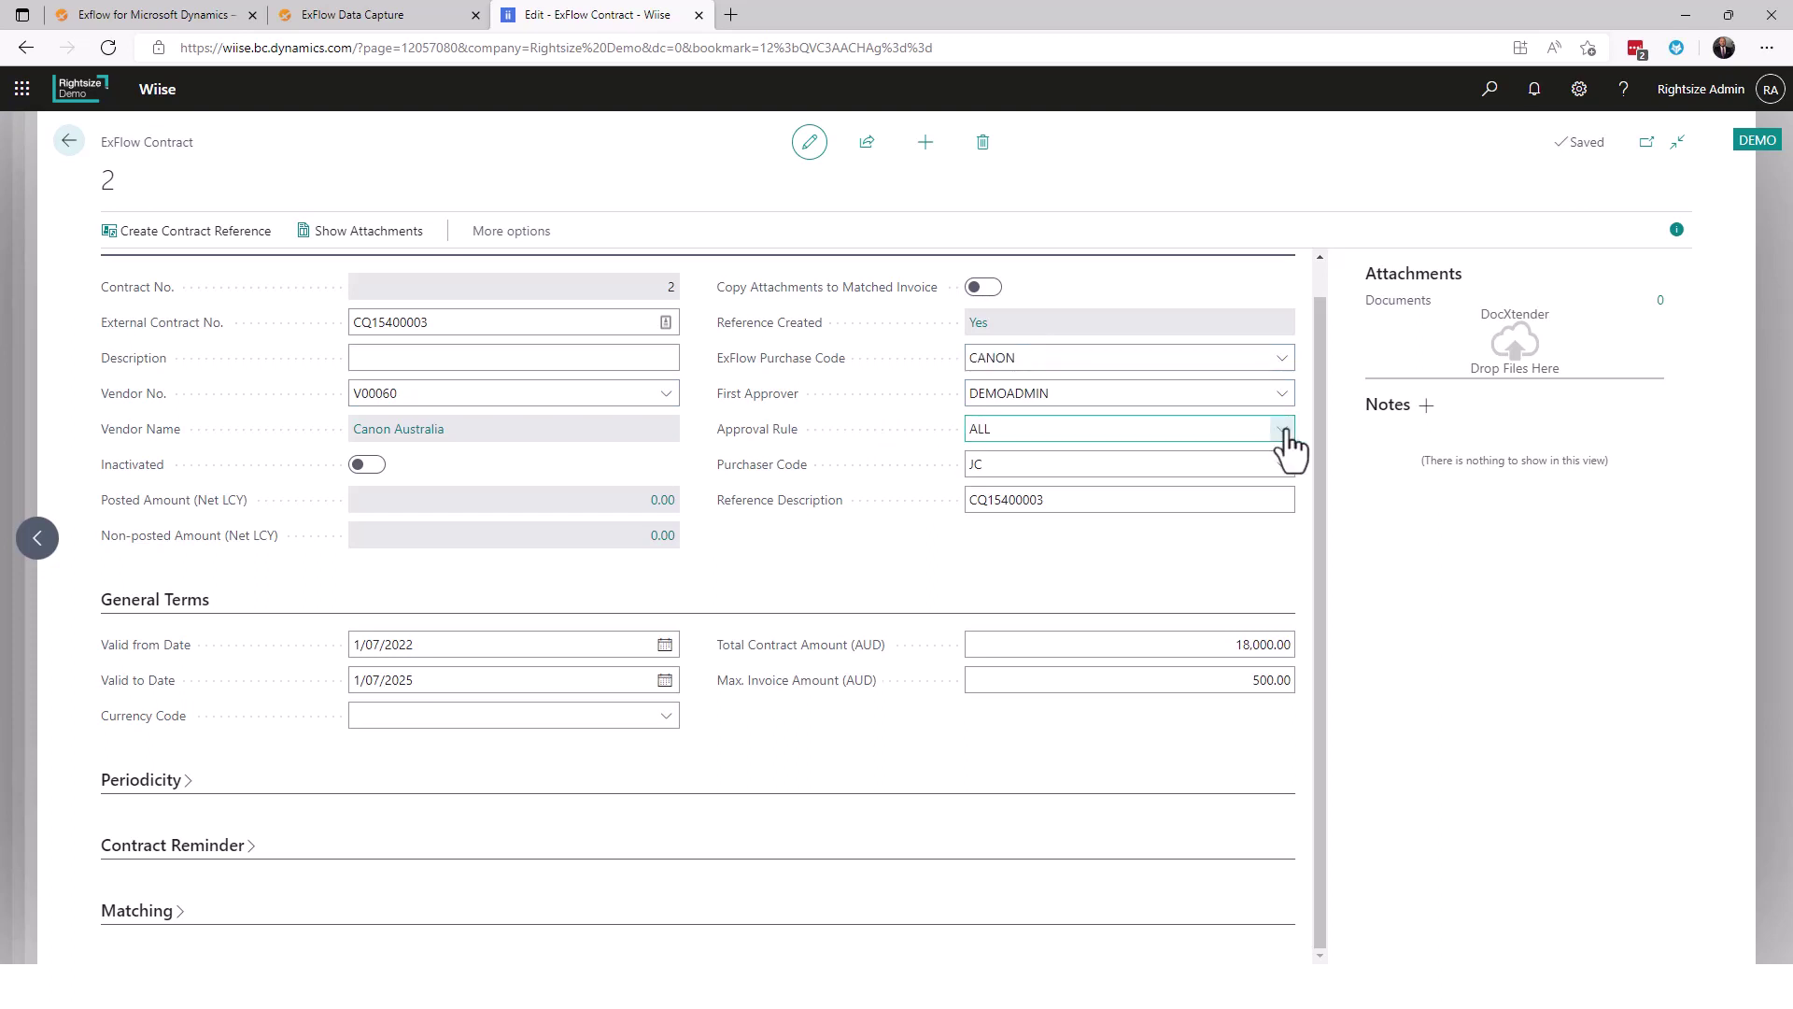
- Review the approval rule choices, purchaser code, reference description and the 500.00 maximum invoice amount
{"action": "left_click", "coordinate": [1283, 431]}
{"action": "left_click", "coordinate": [870, 553]}
{"action": "left_click", "coordinate": [1014, 467]}
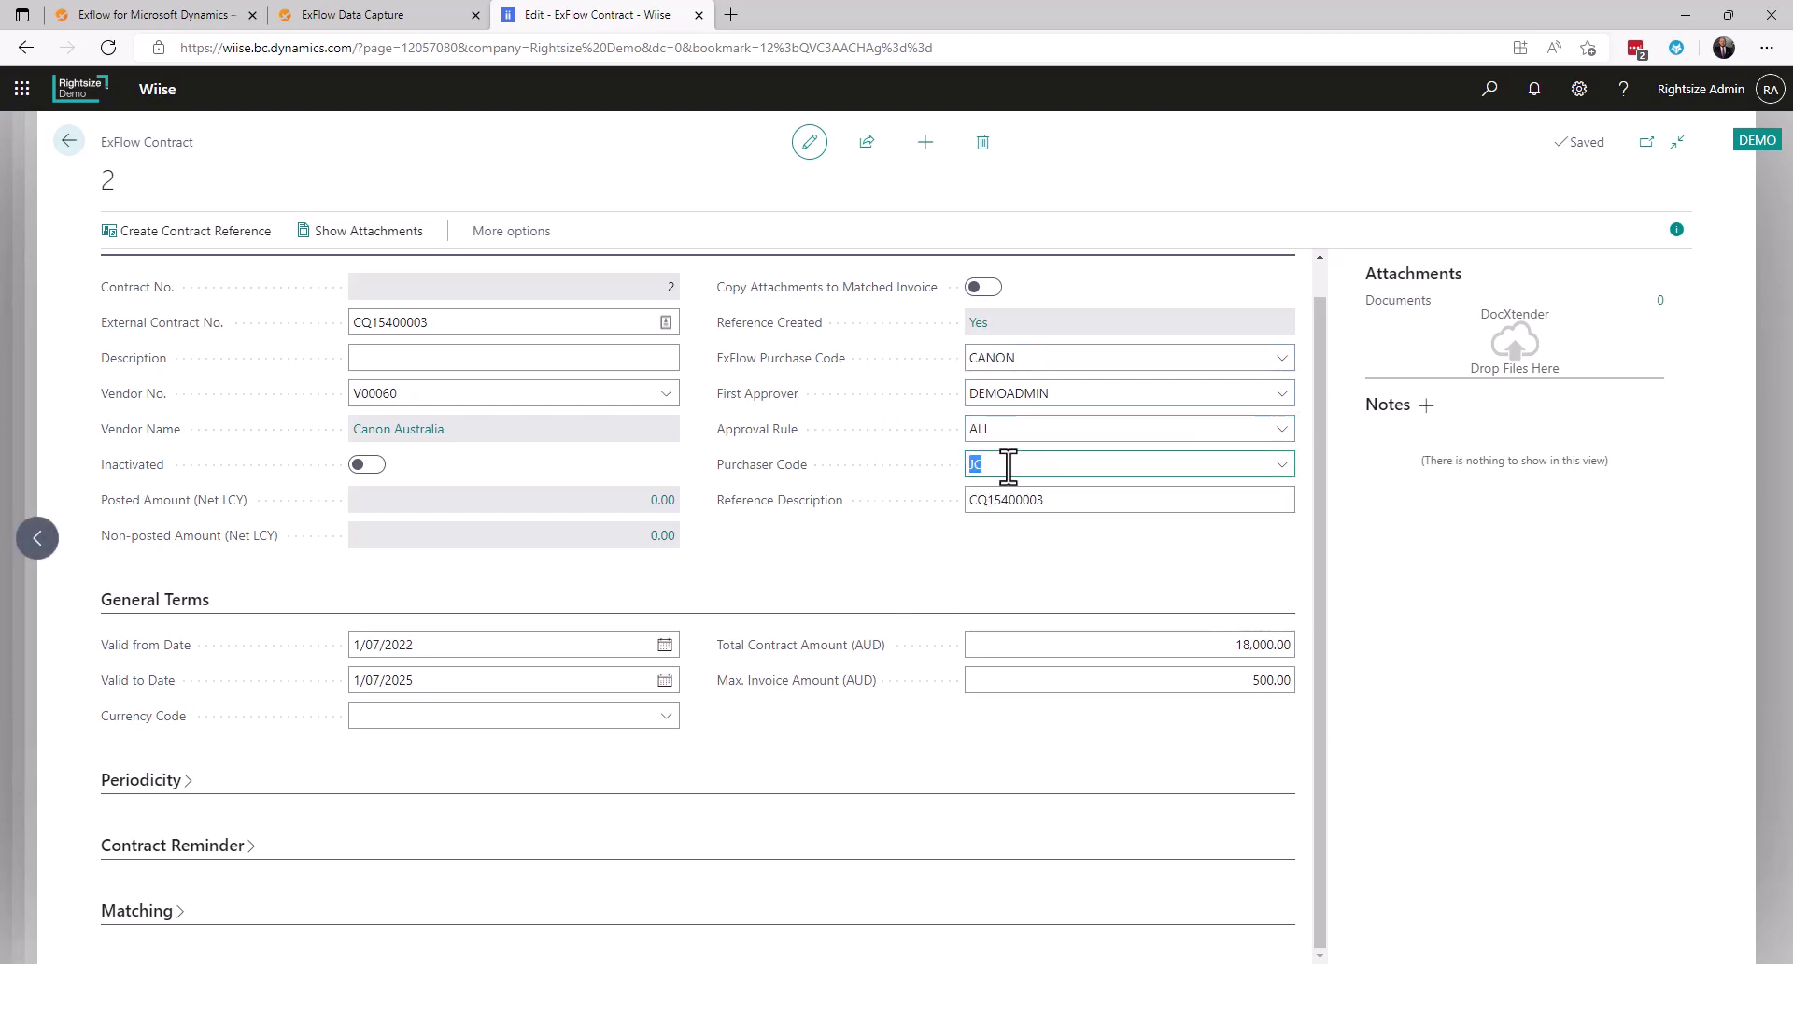
{"action": "left_click", "coordinate": [949, 561]}
{"action": "left_click", "coordinate": [1056, 512]}
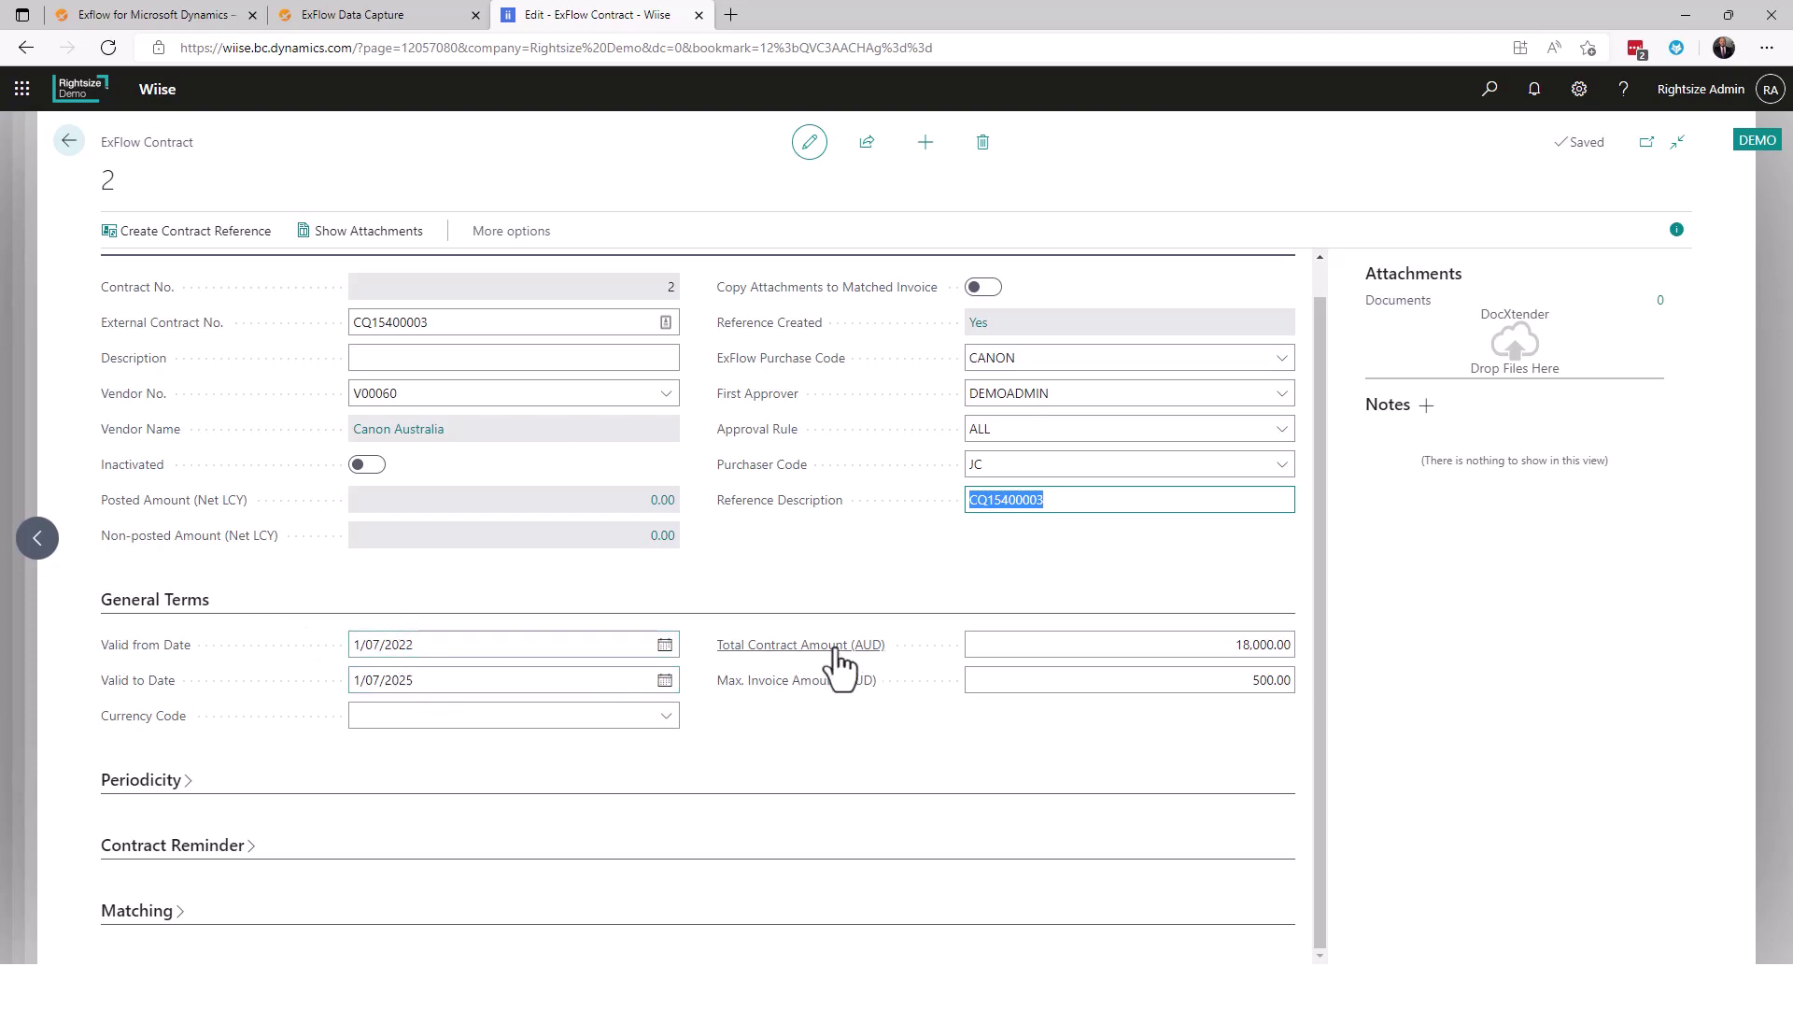
{"action": "left_click", "coordinate": [1154, 679]}
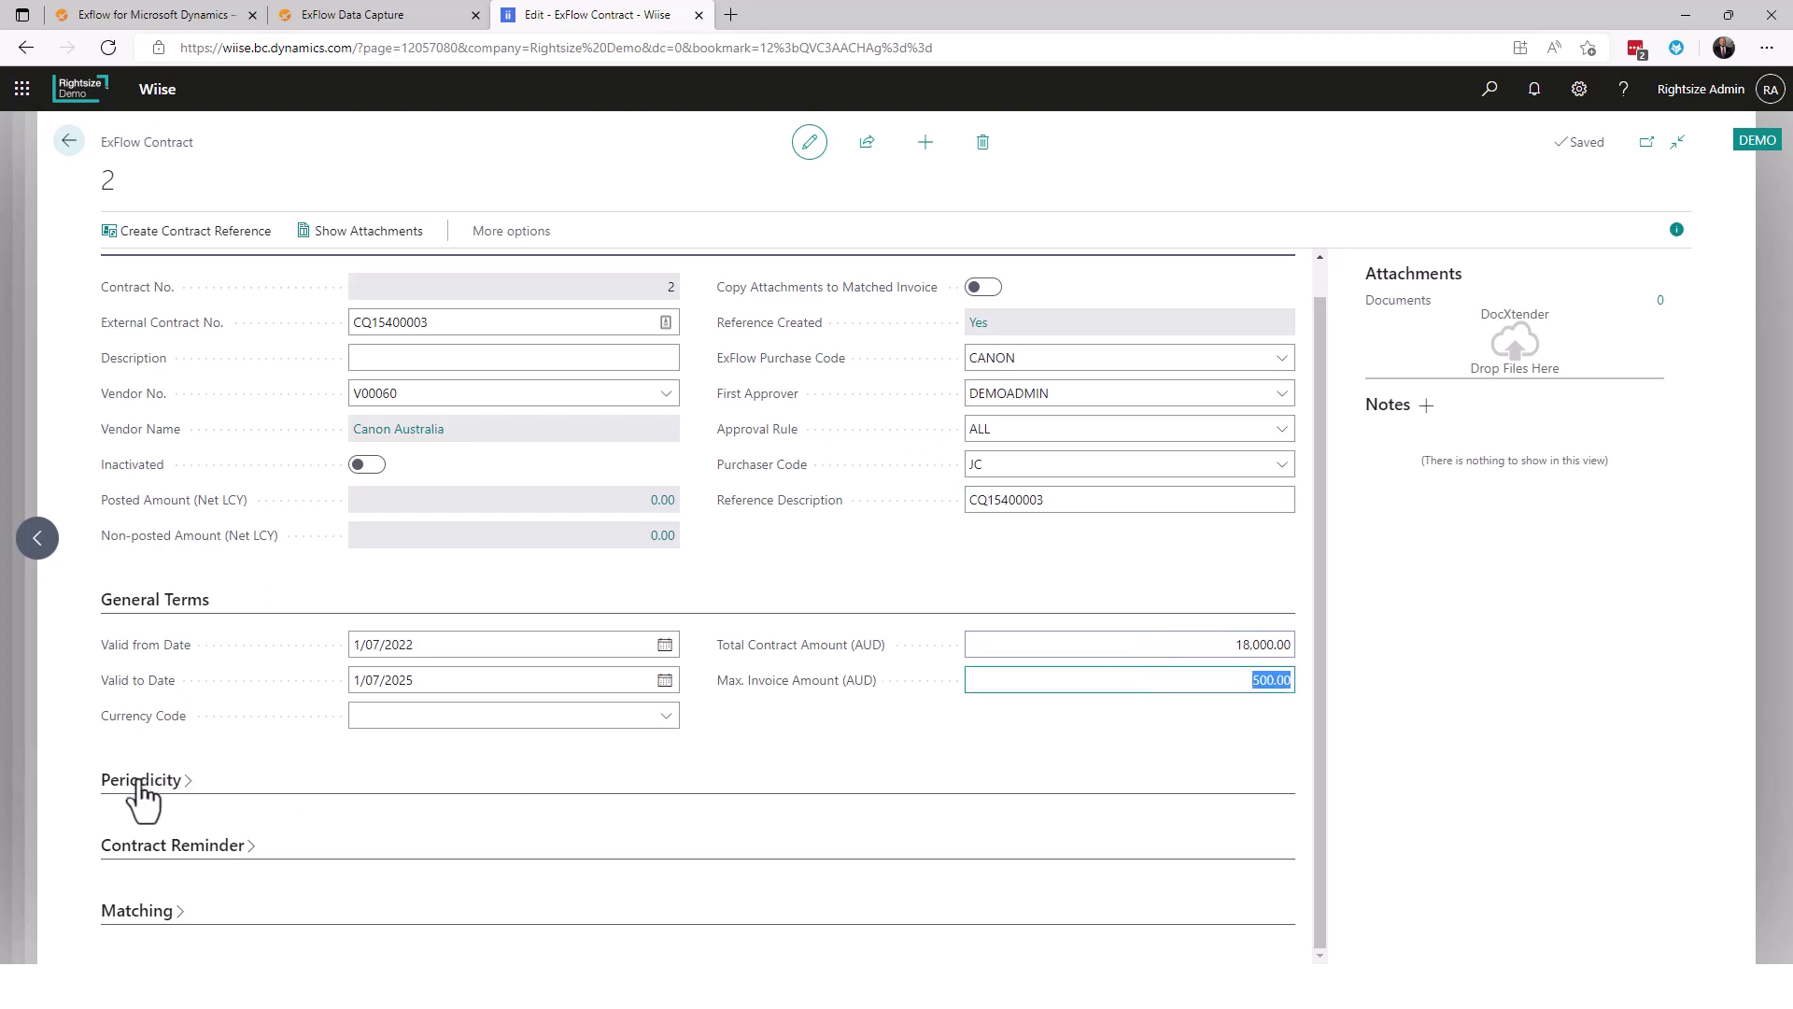
- Expand Periodicity (3Y, 36 invoices), Contract Reminder (-1M) and Matching (posting date, auto-approval) FastTabs
{"action": "left_click", "coordinate": [602, 766]}
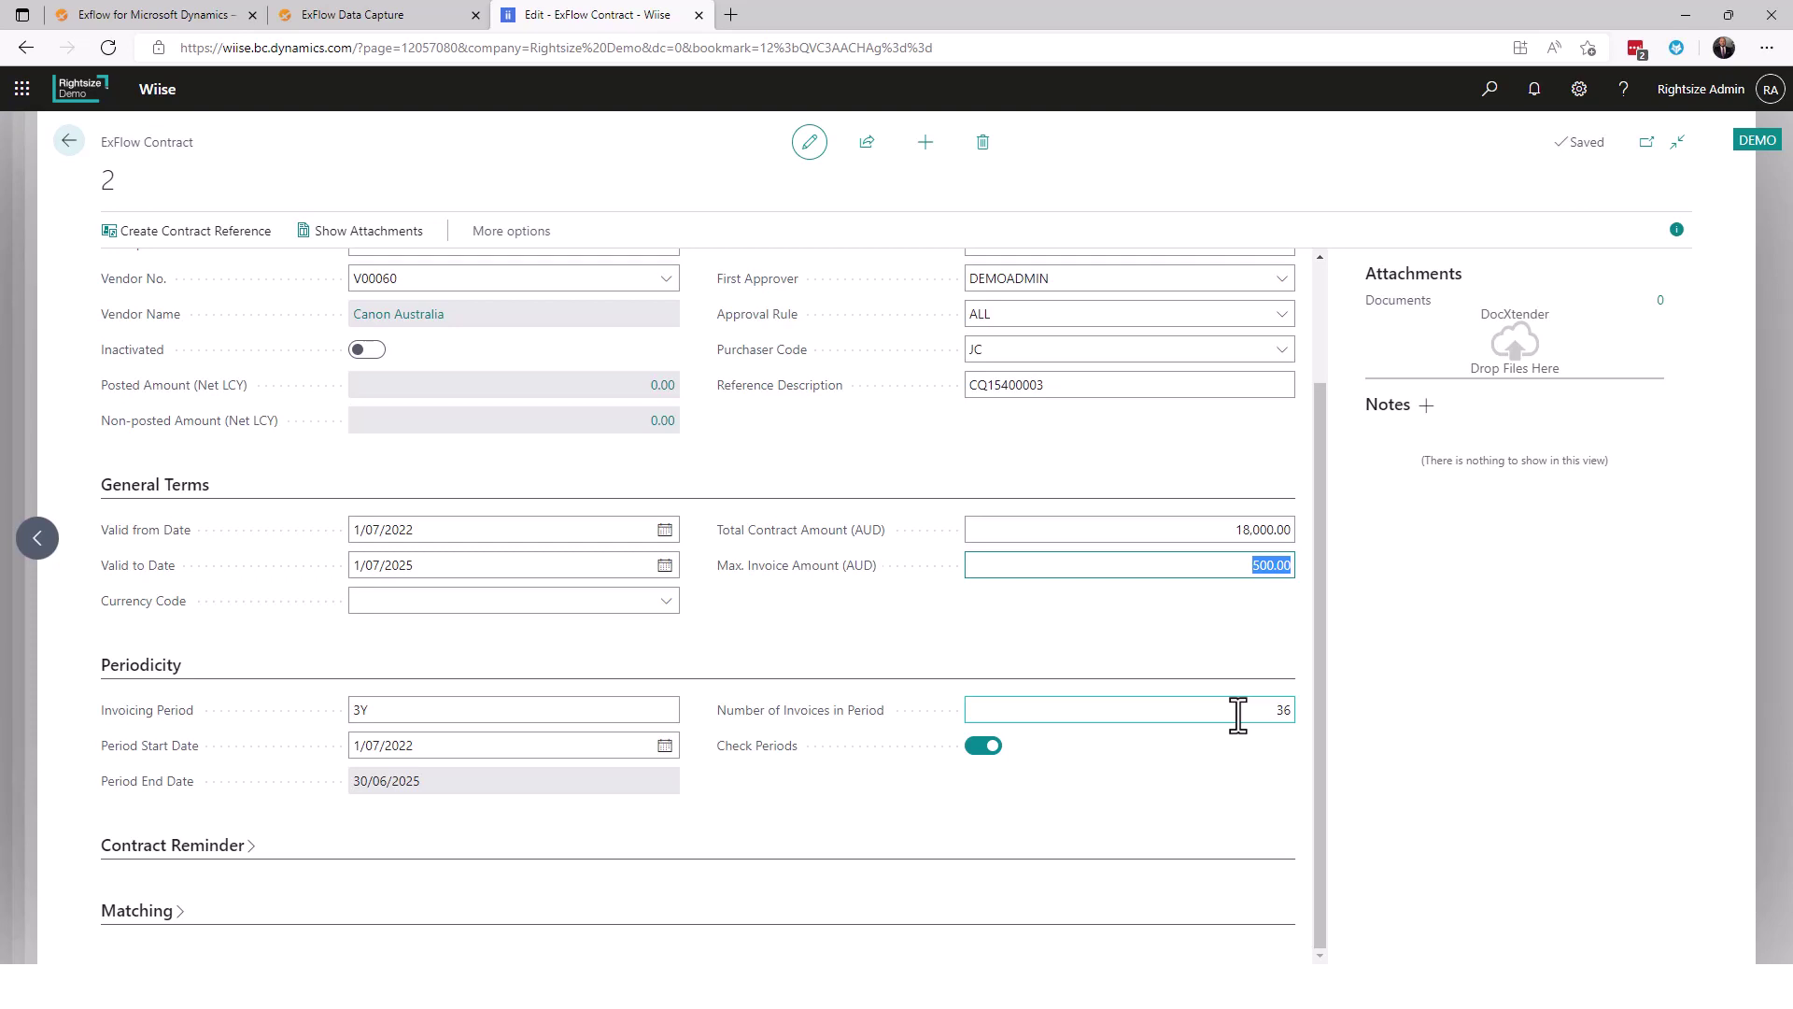
{"action": "left_click", "coordinate": [453, 846]}
{"action": "left_click", "coordinate": [130, 916]}
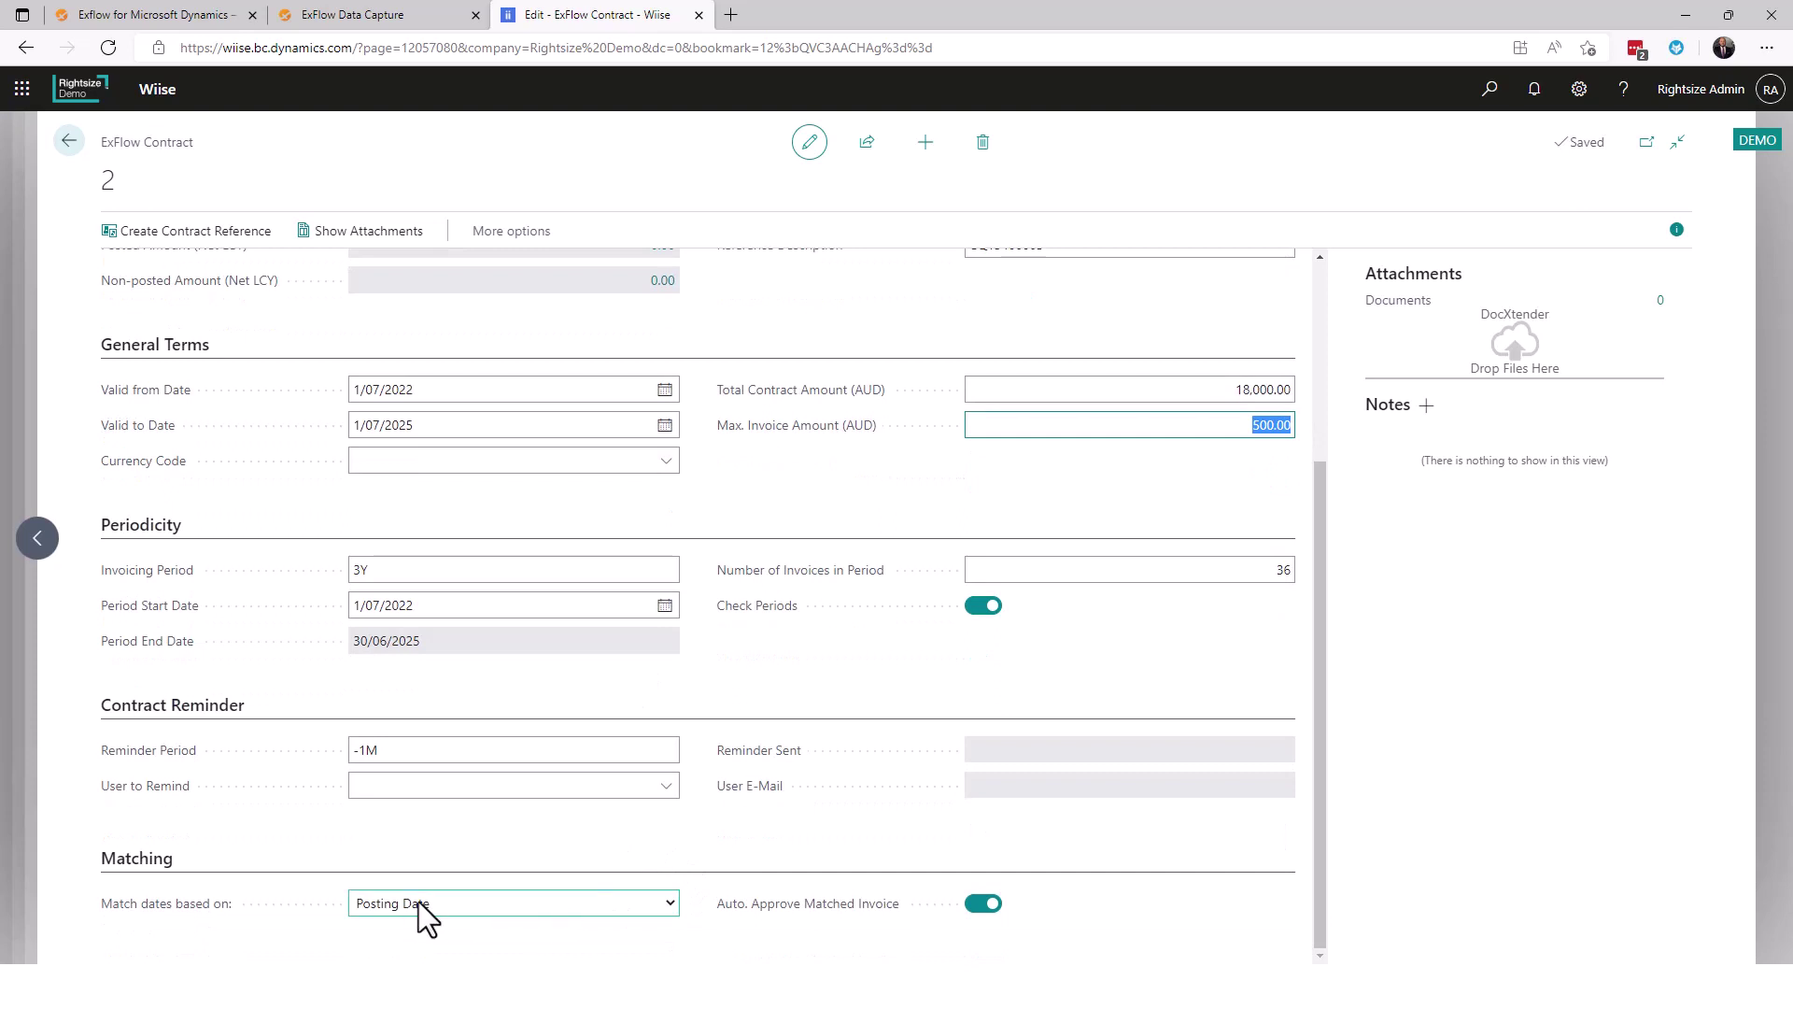
{"action": "scroll", "coordinate": [825, 870], "scroll_direction": "up", "scroll_amount": 4}
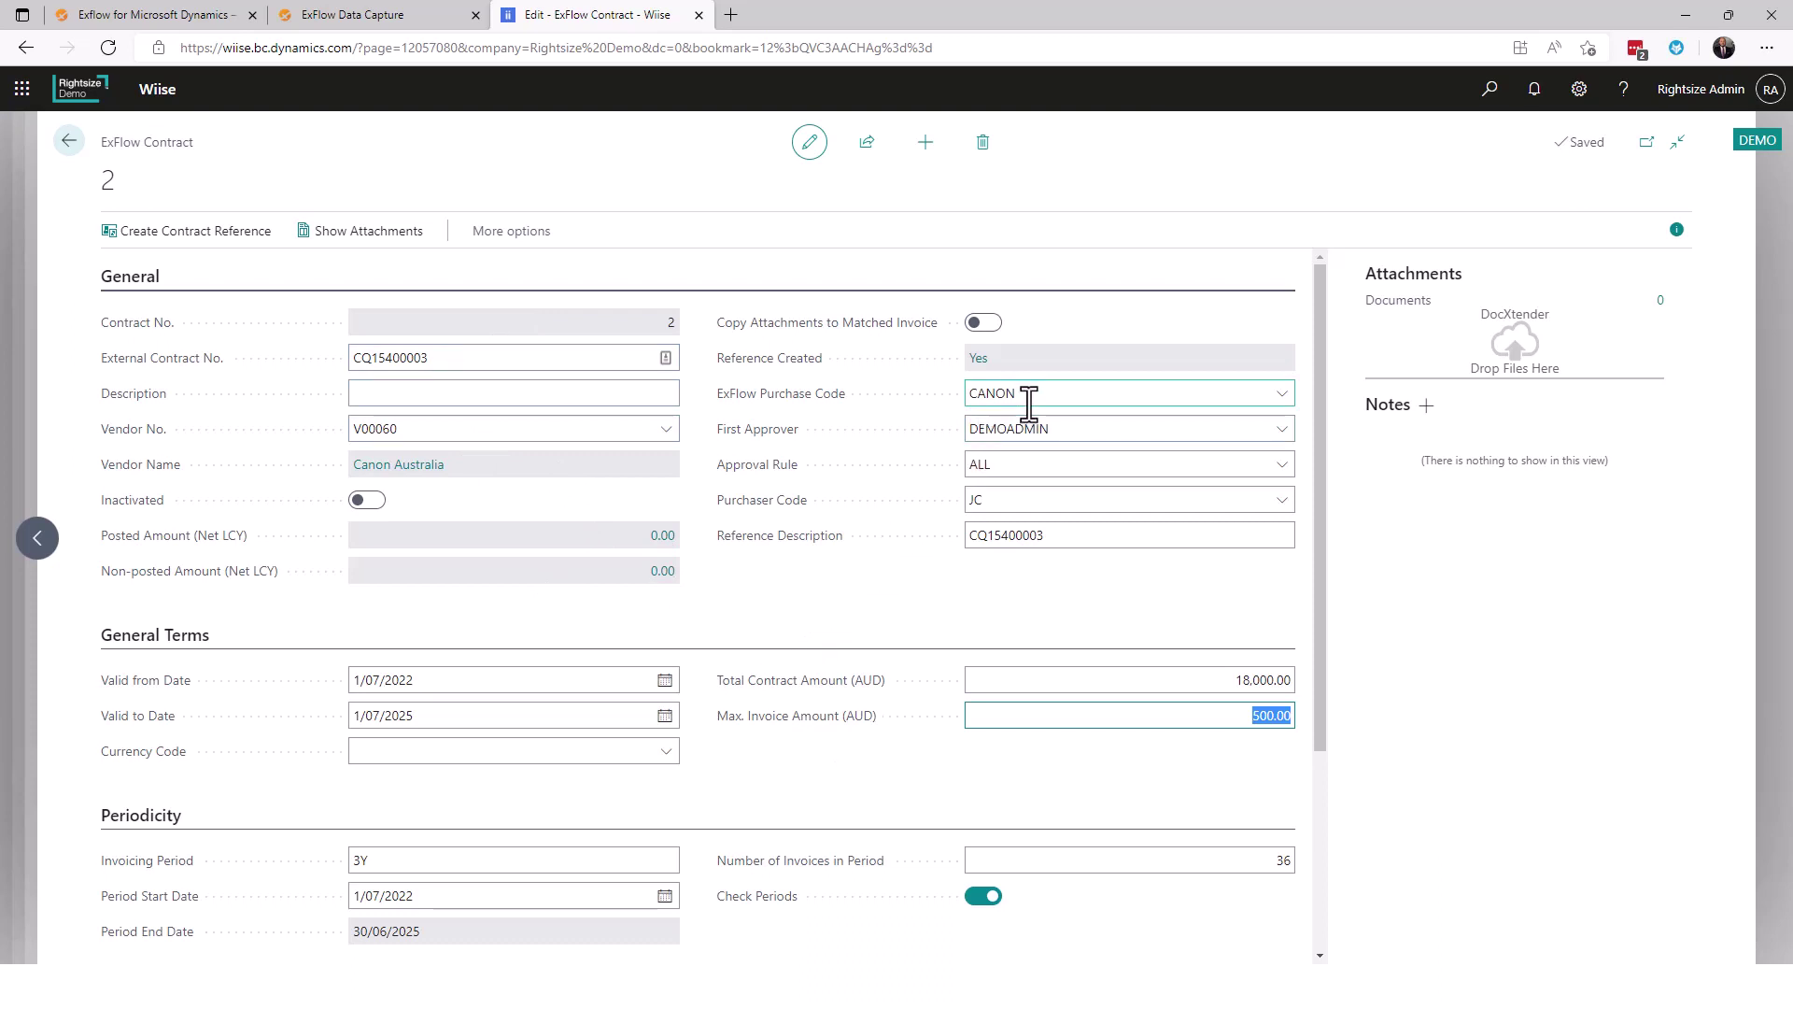
- Open the CANON ExFlow purchase code card full-width to see its five department splits on account 8330
{"action": "left_click", "coordinate": [991, 393]}
{"action": "left_click", "coordinate": [1493, 93]}
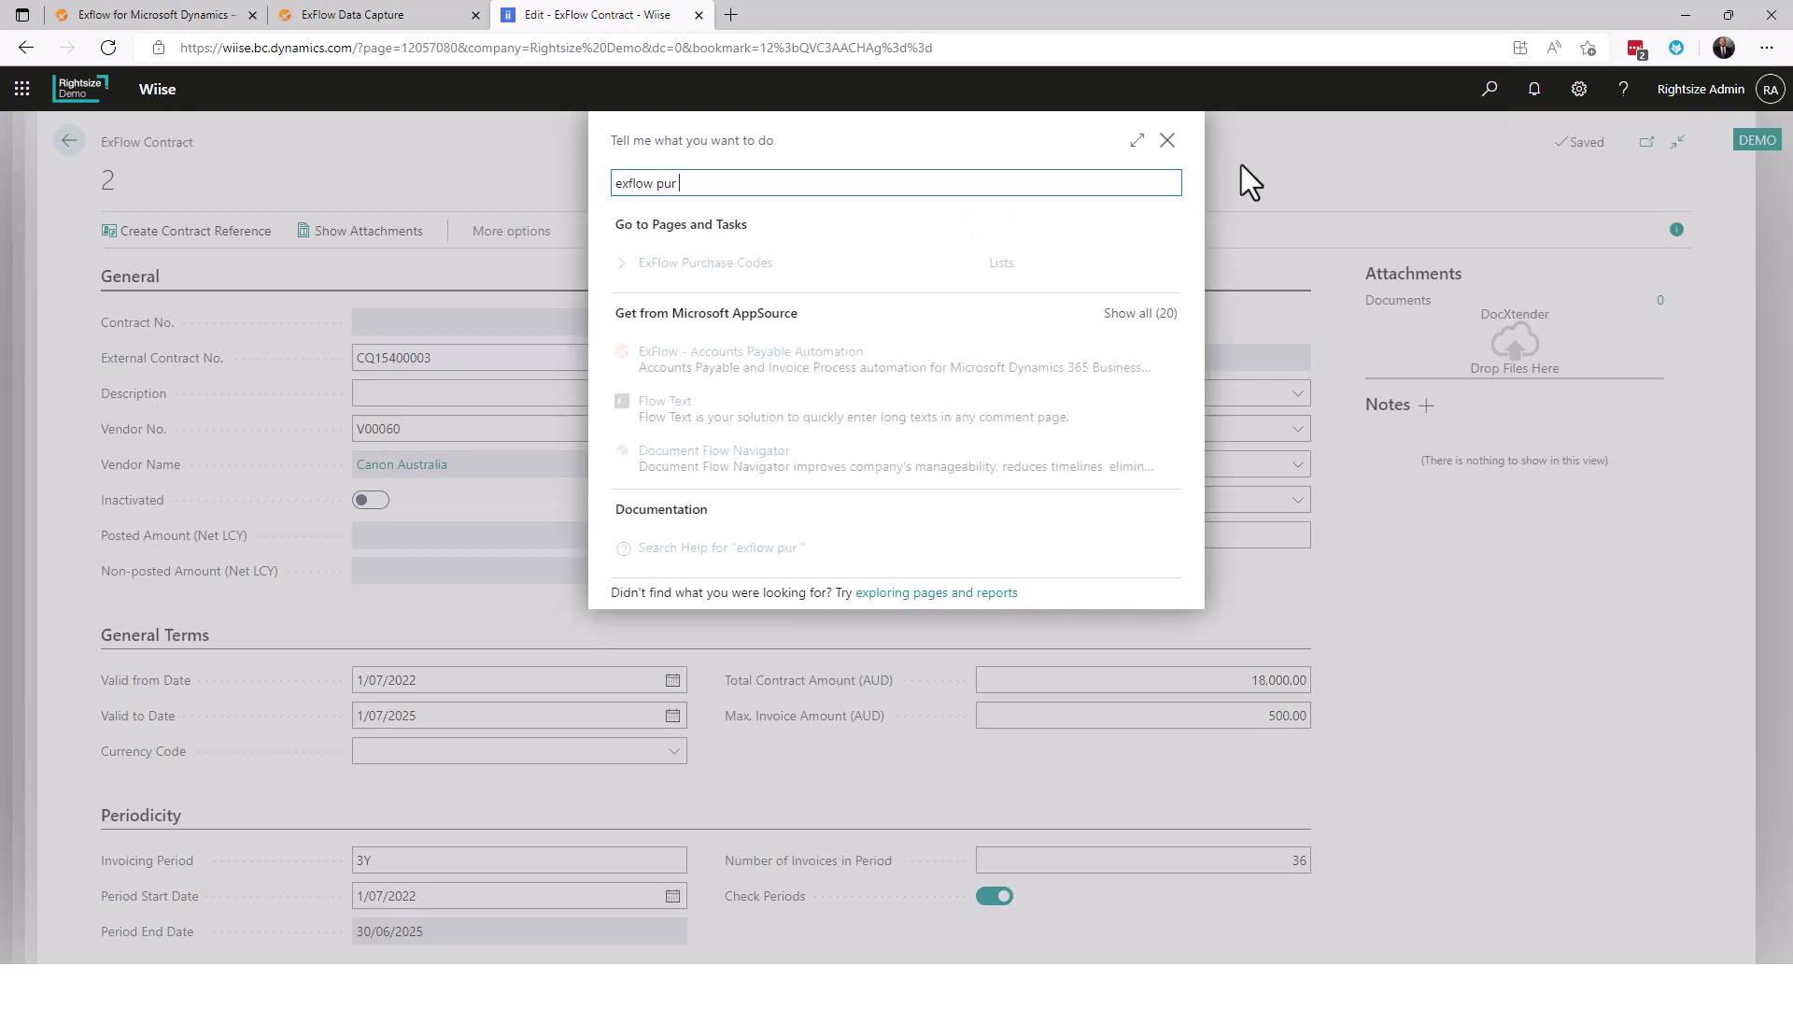
{"action": "left_click", "coordinate": [705, 266]}
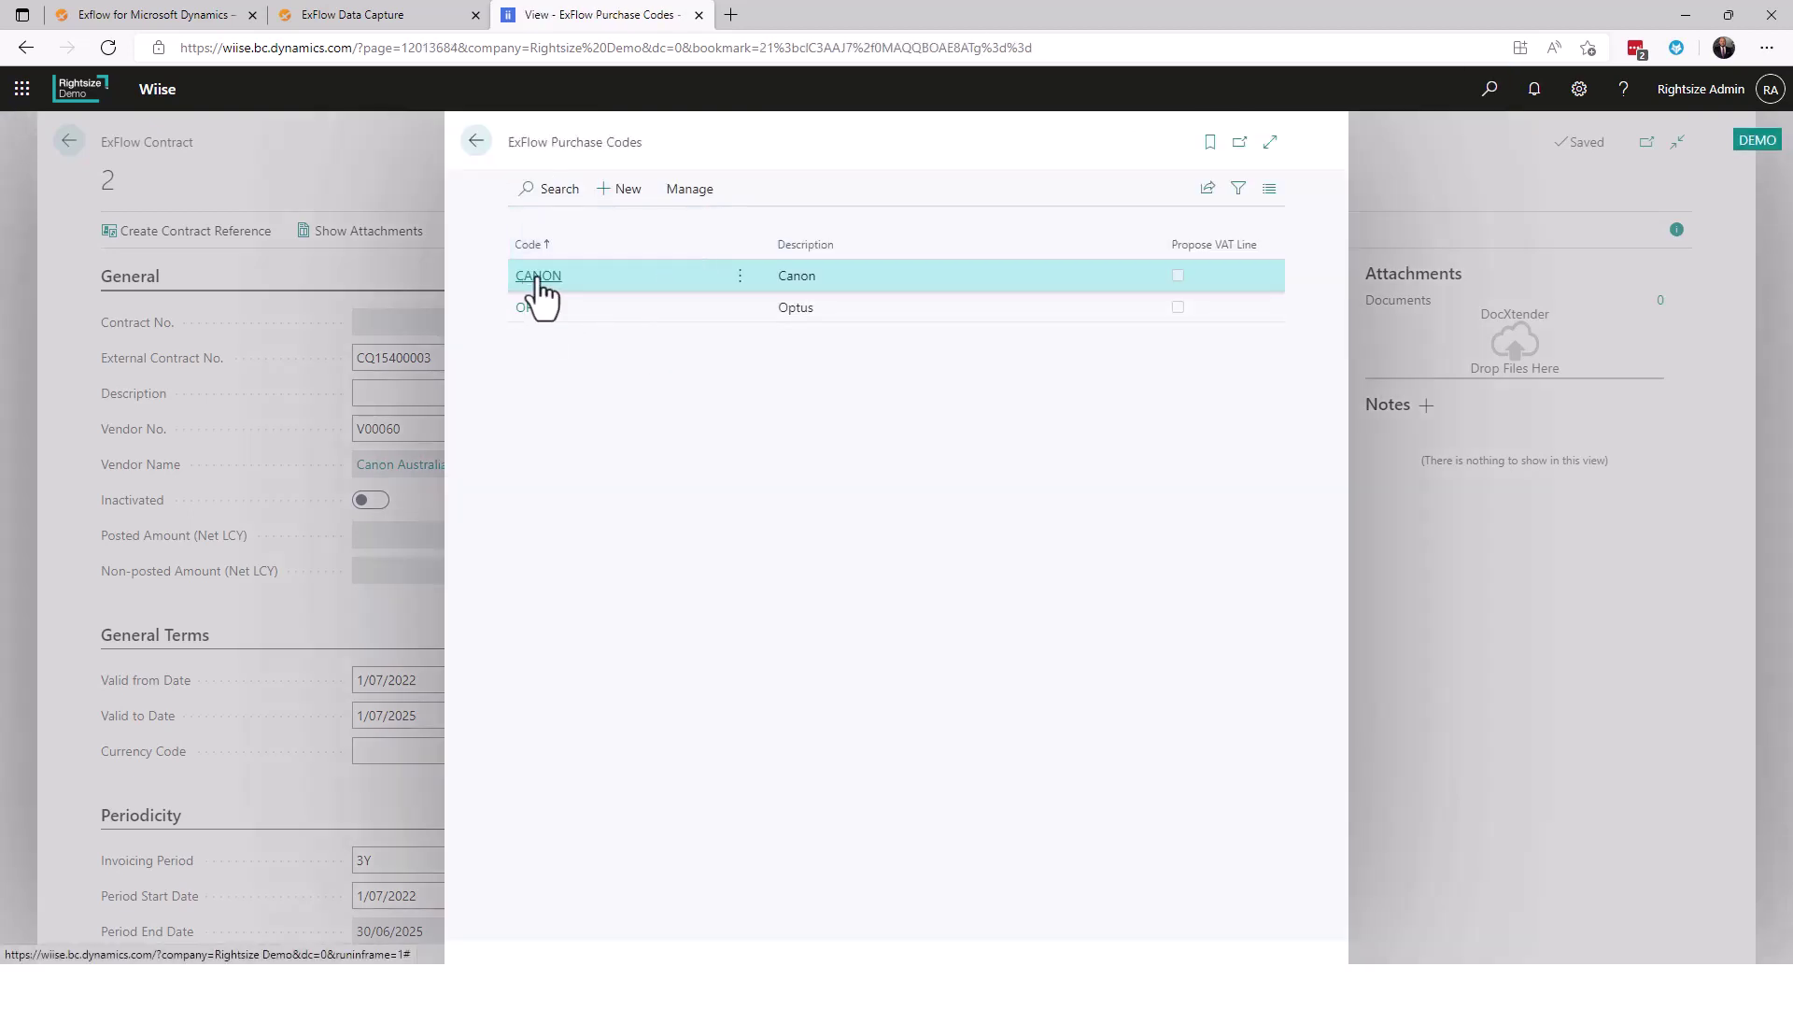
{"action": "left_click", "coordinate": [539, 275]}
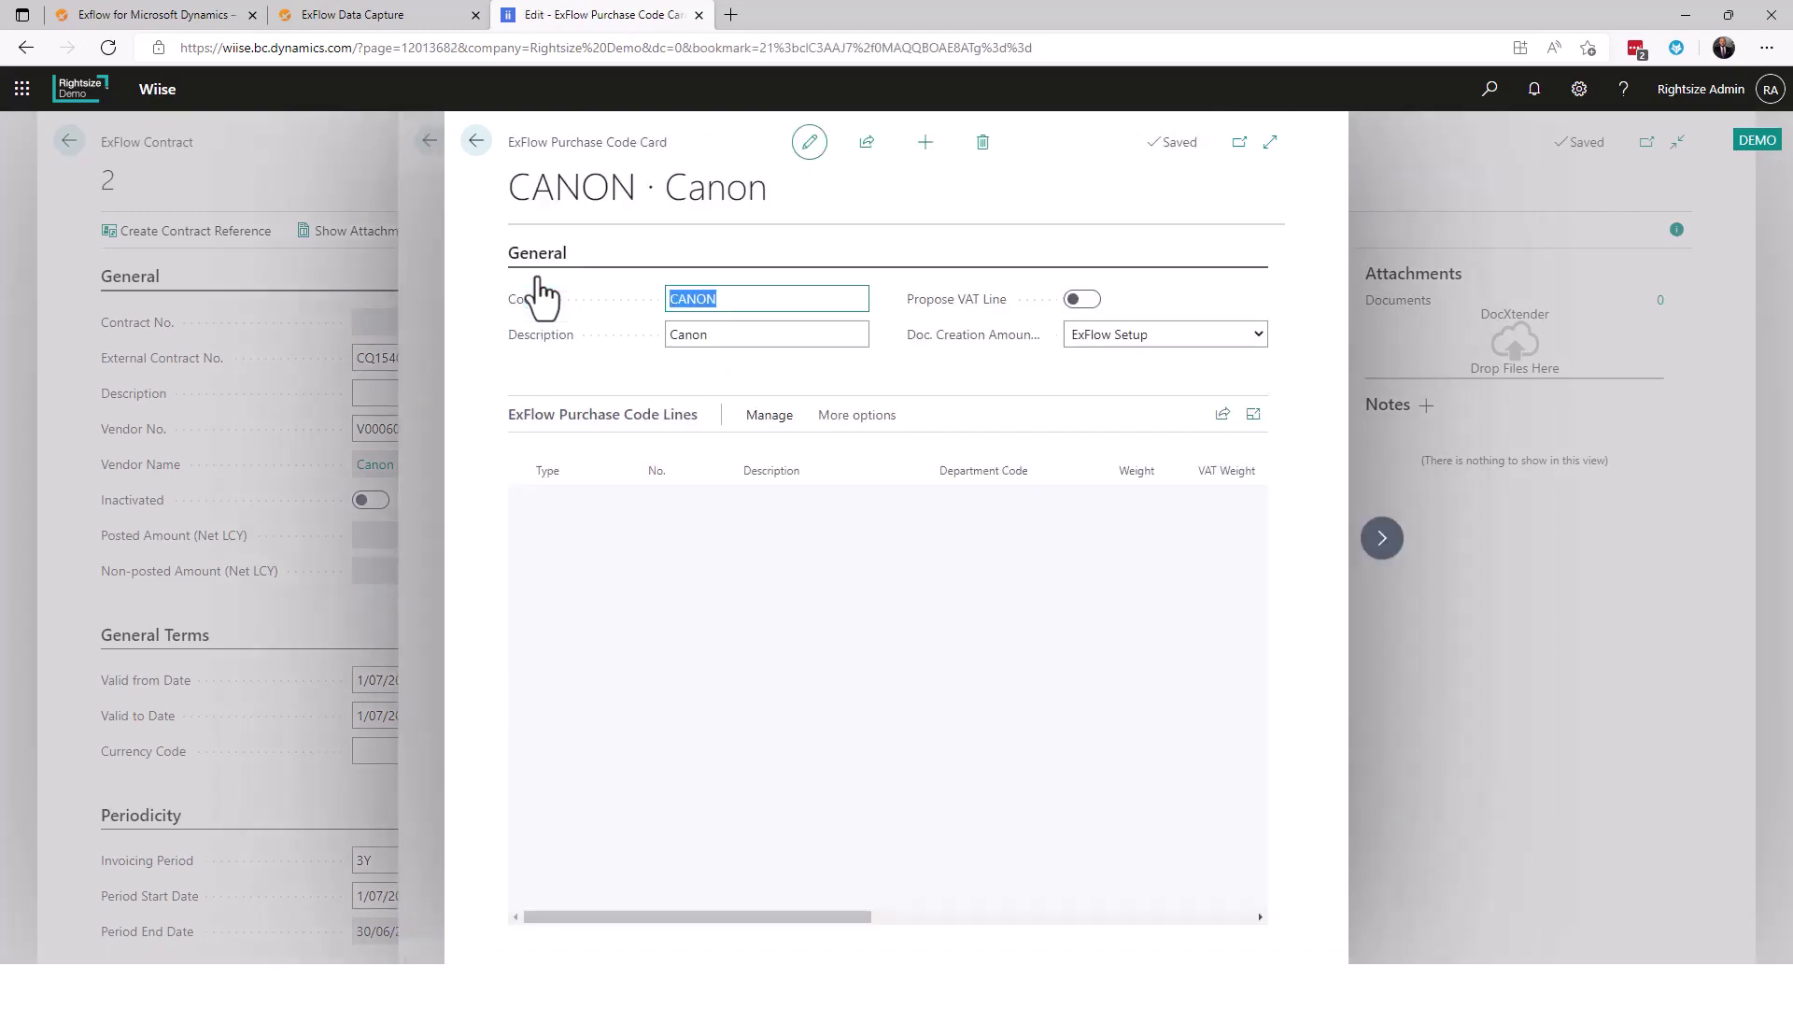
{"action": "left_click", "coordinate": [1272, 147]}
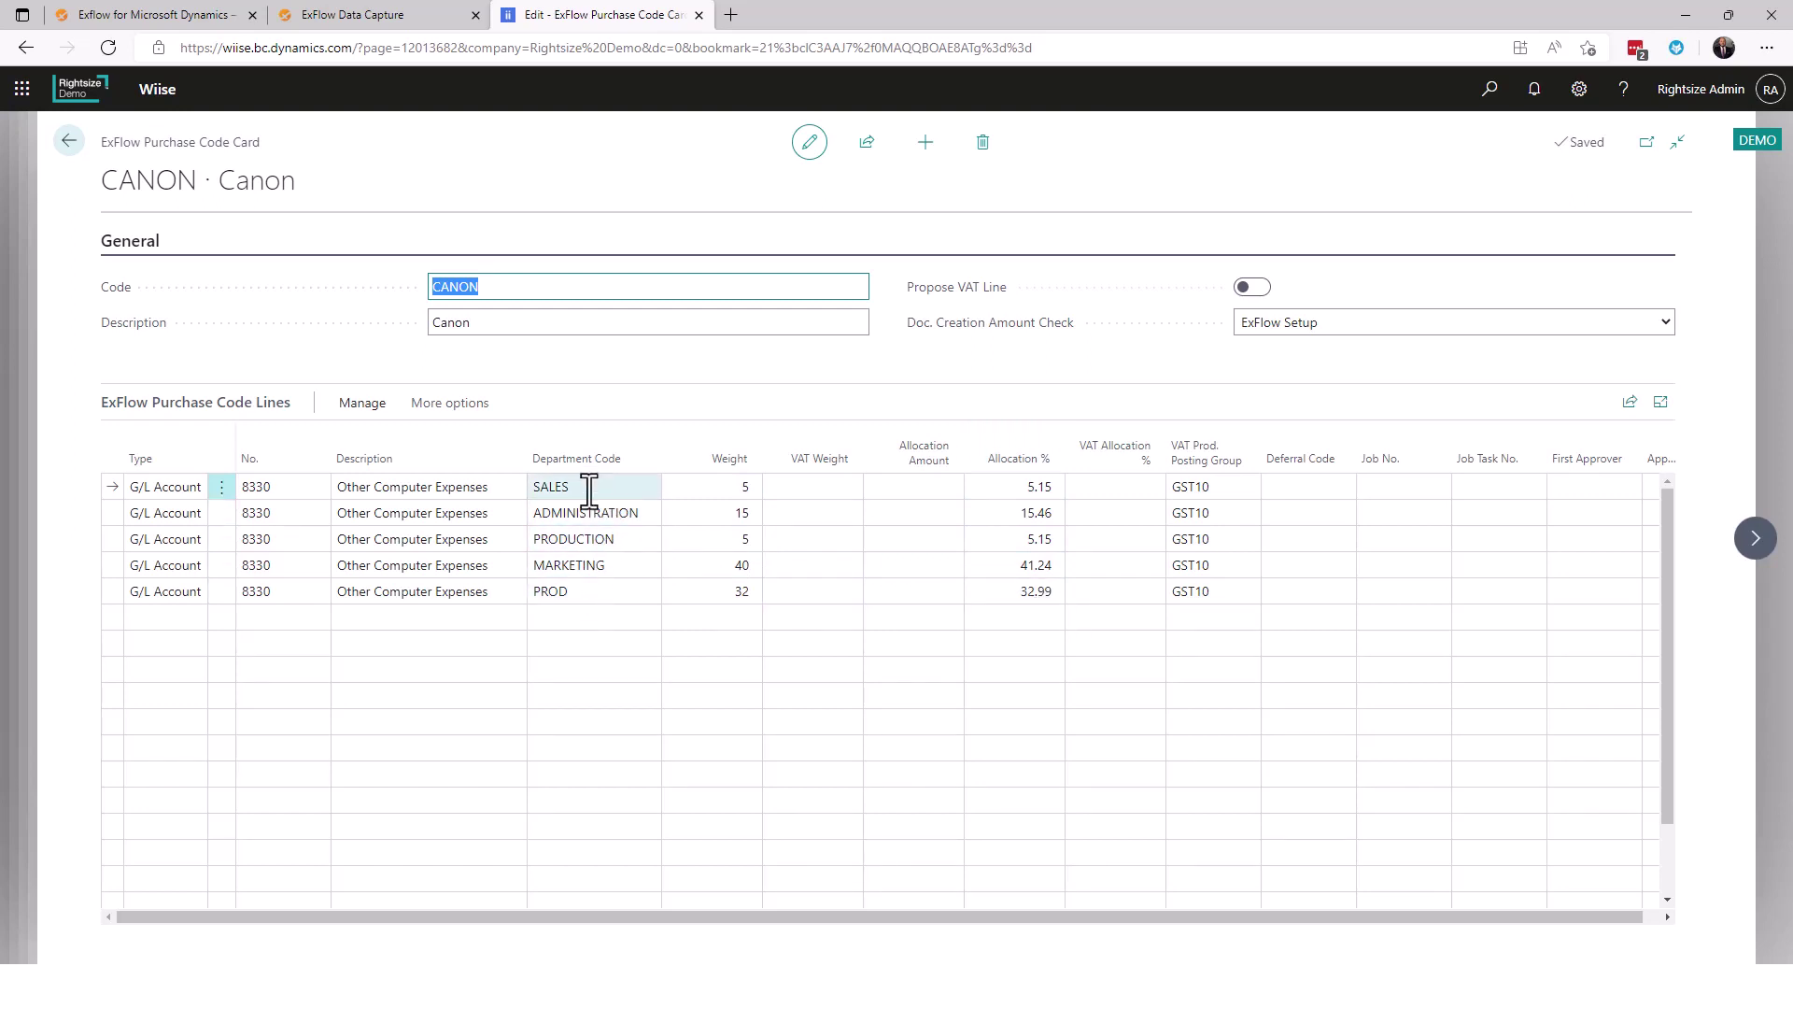
{"action": "left_click_drag", "start_coordinate": [1494, 918], "coordinate": [1234, 925]}
{"action": "left_click_drag", "start_coordinate": [1415, 920], "coordinate": [1193, 922]}
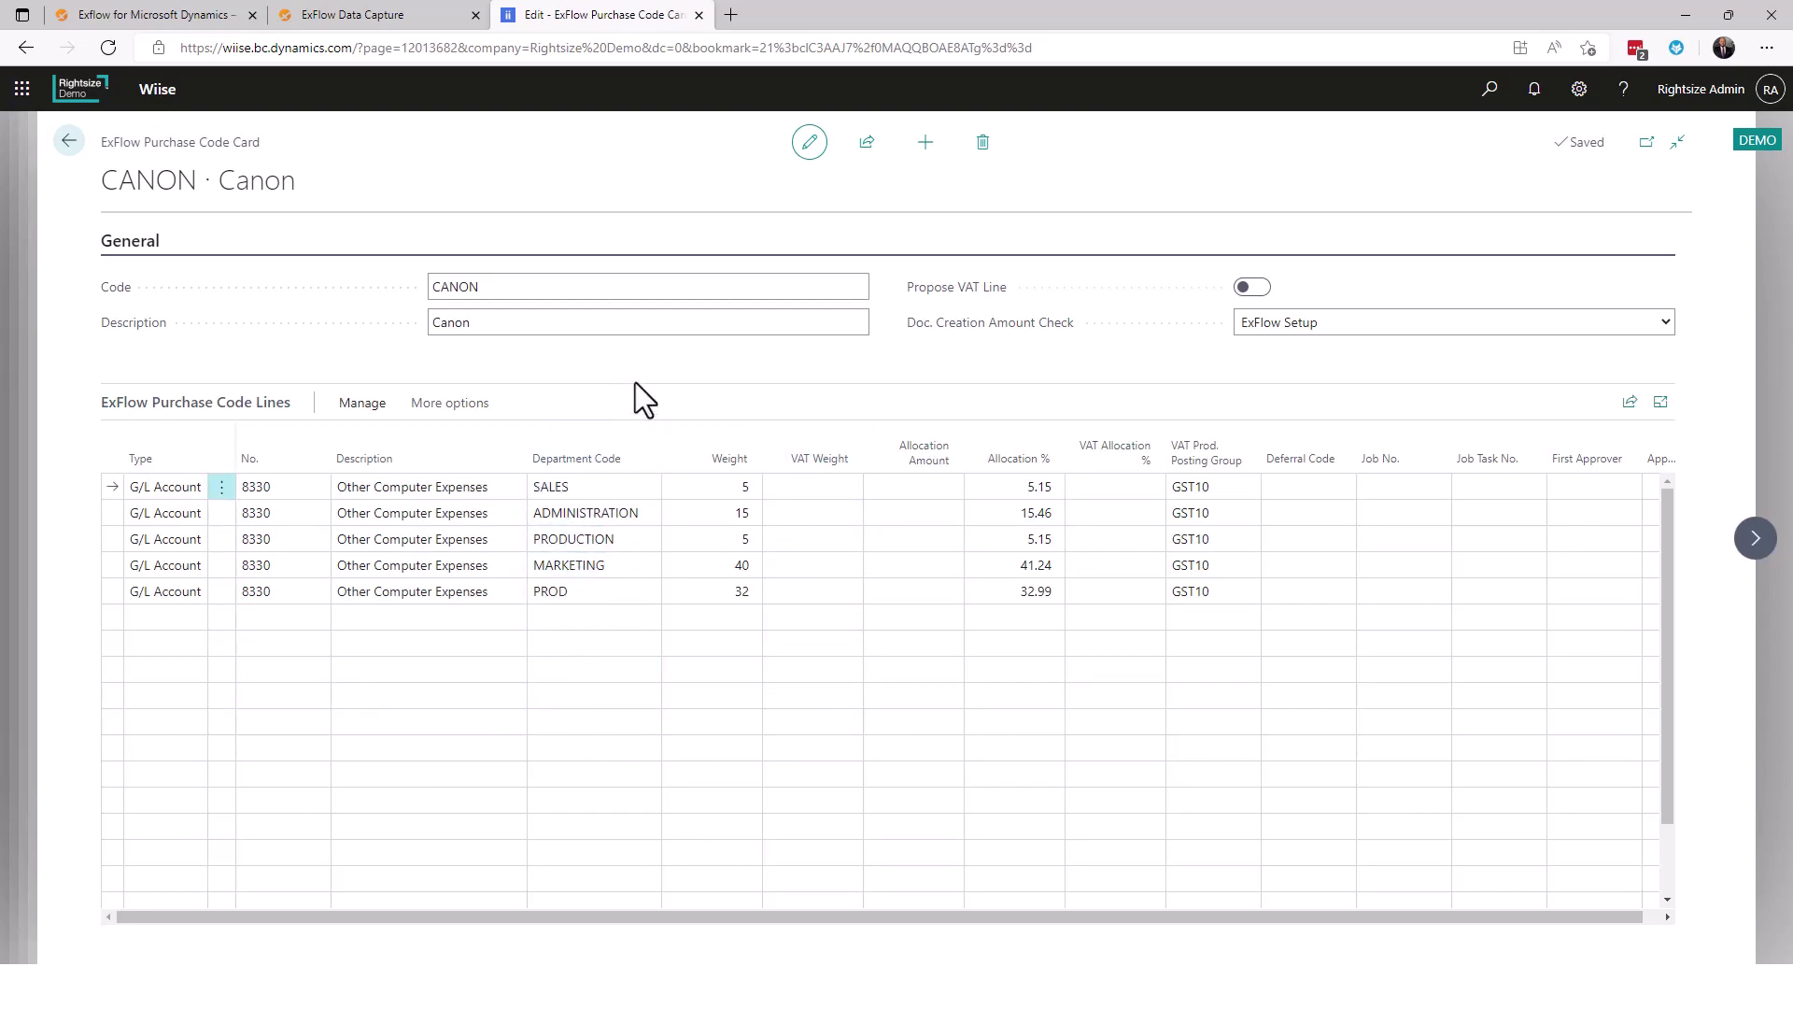
- Return to the contract, search Tell Me for 'exflow appro', and open the ALL approval rule
{"action": "left_click", "coordinate": [68, 142]}
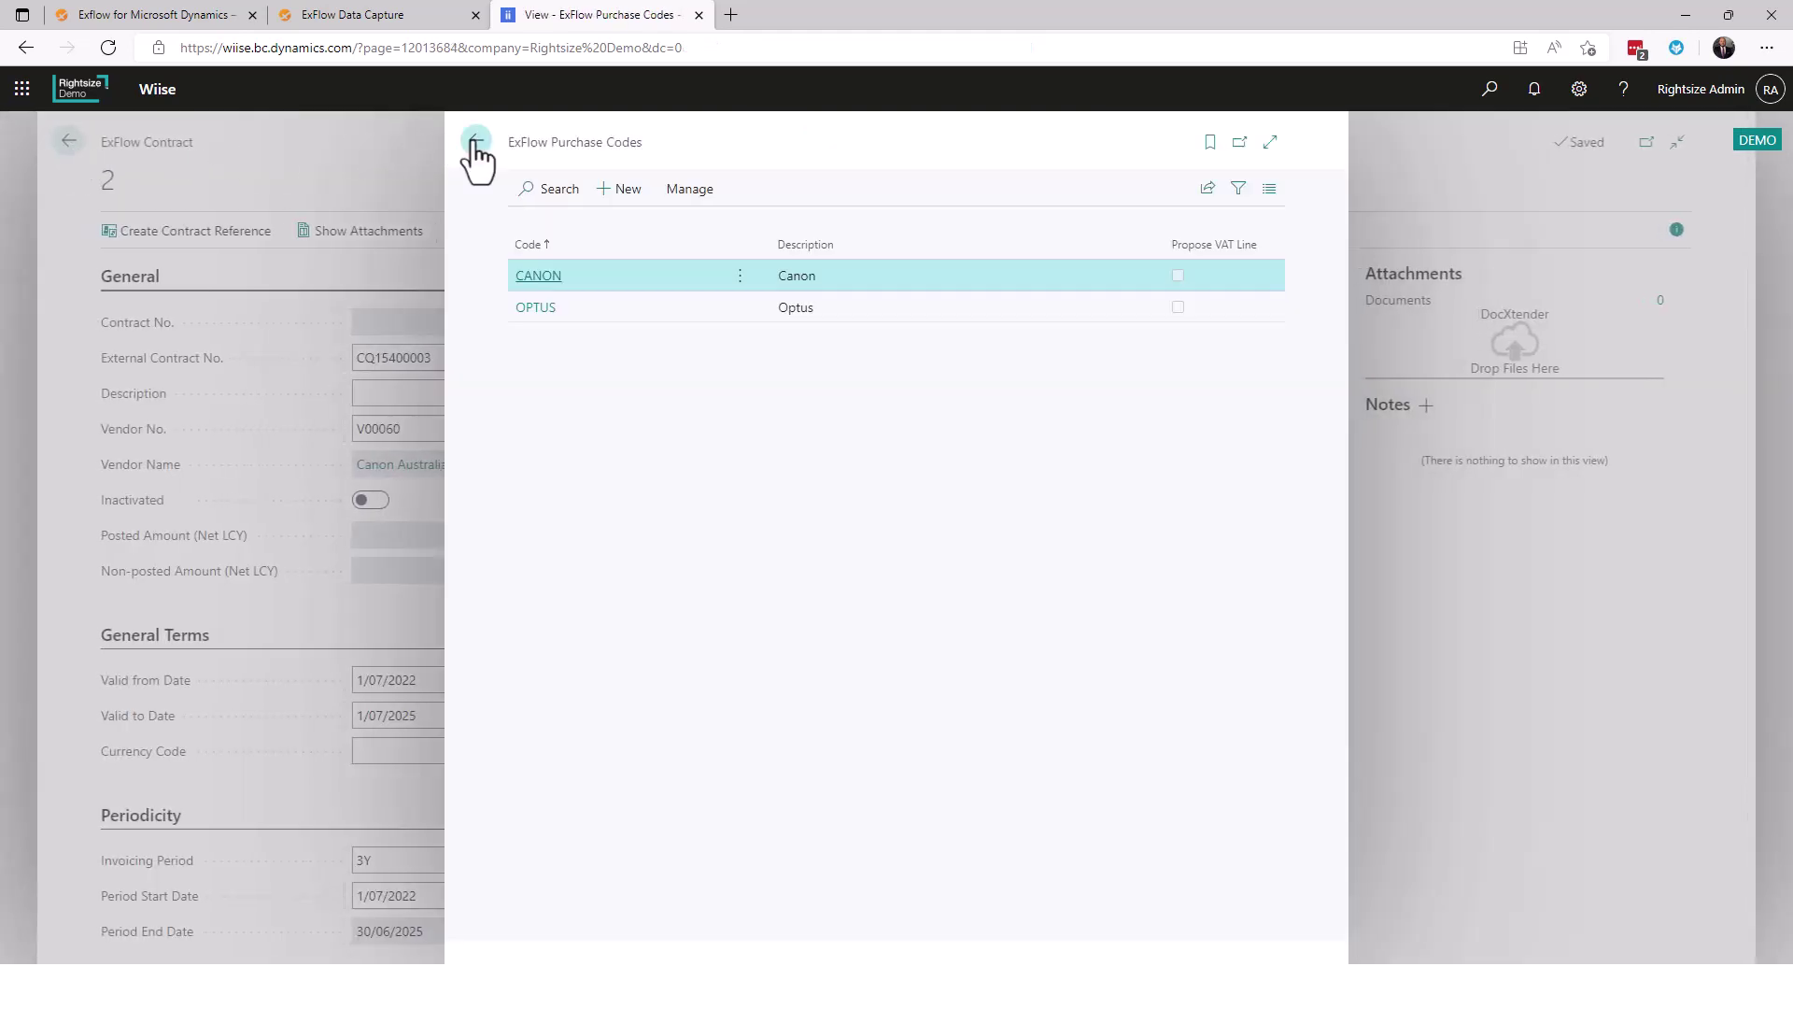
{"action": "left_click", "coordinate": [475, 142]}
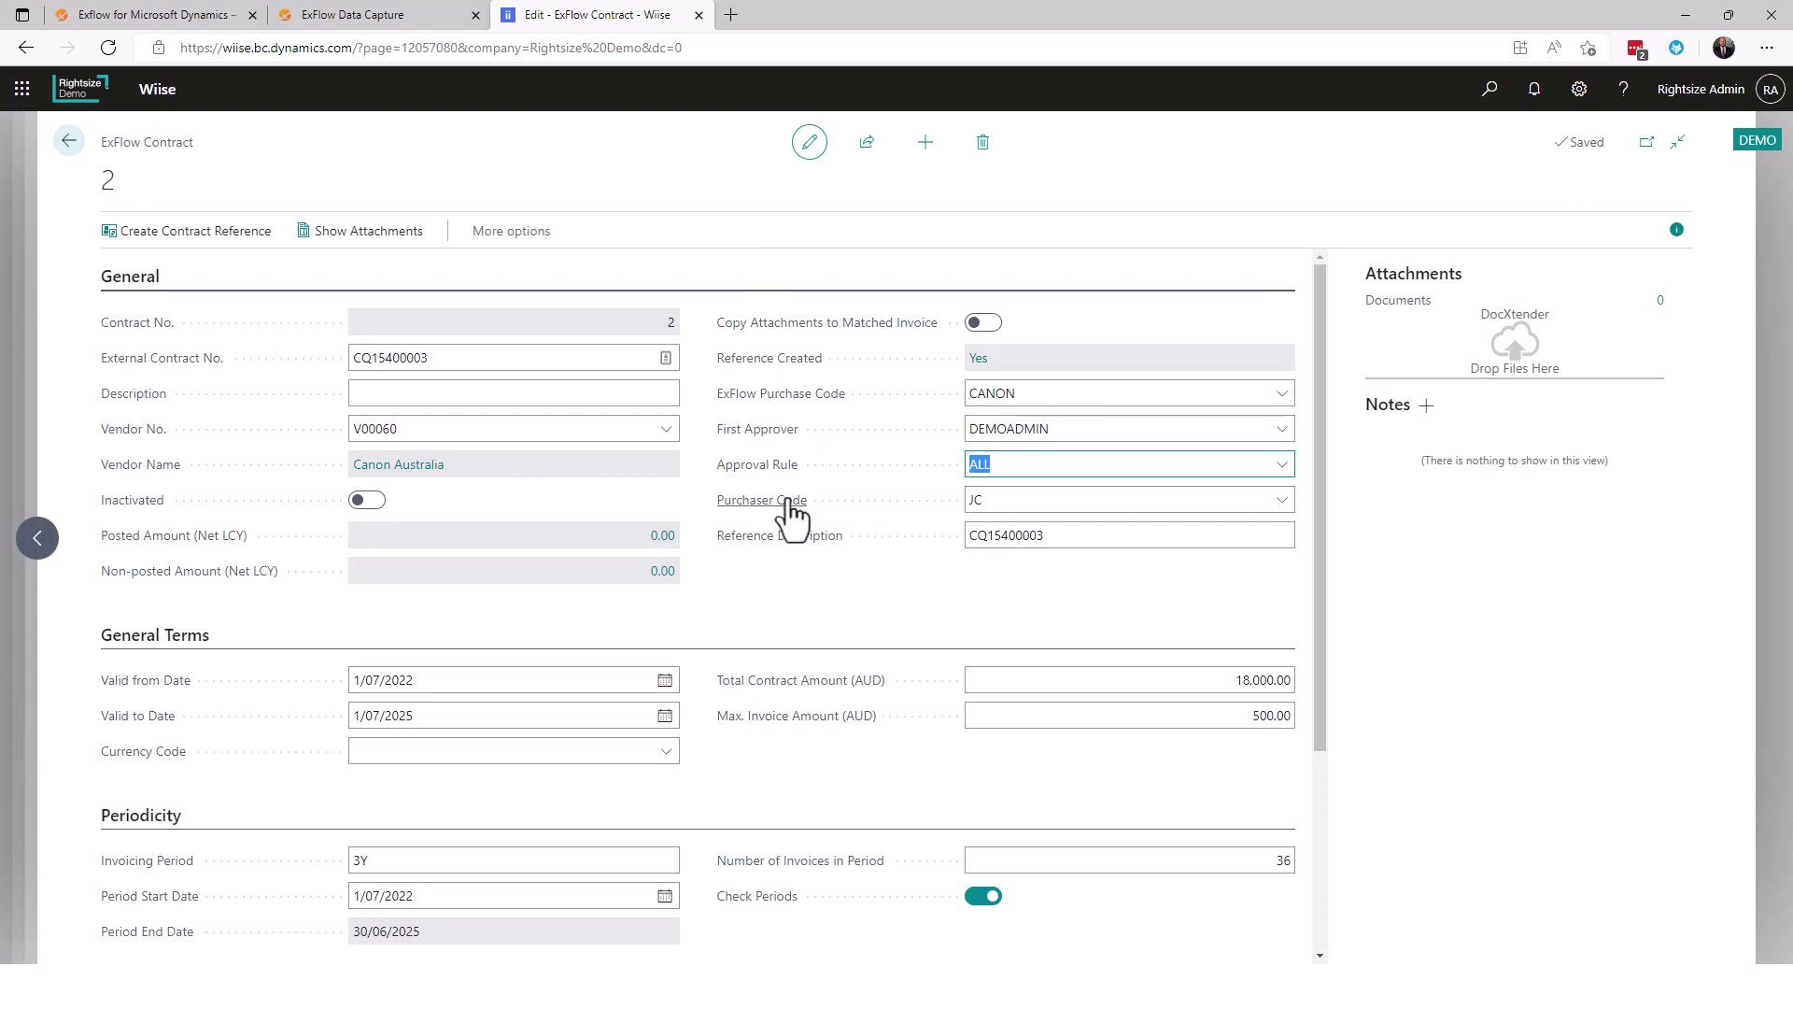
{"action": "left_click", "coordinate": [1491, 89]}
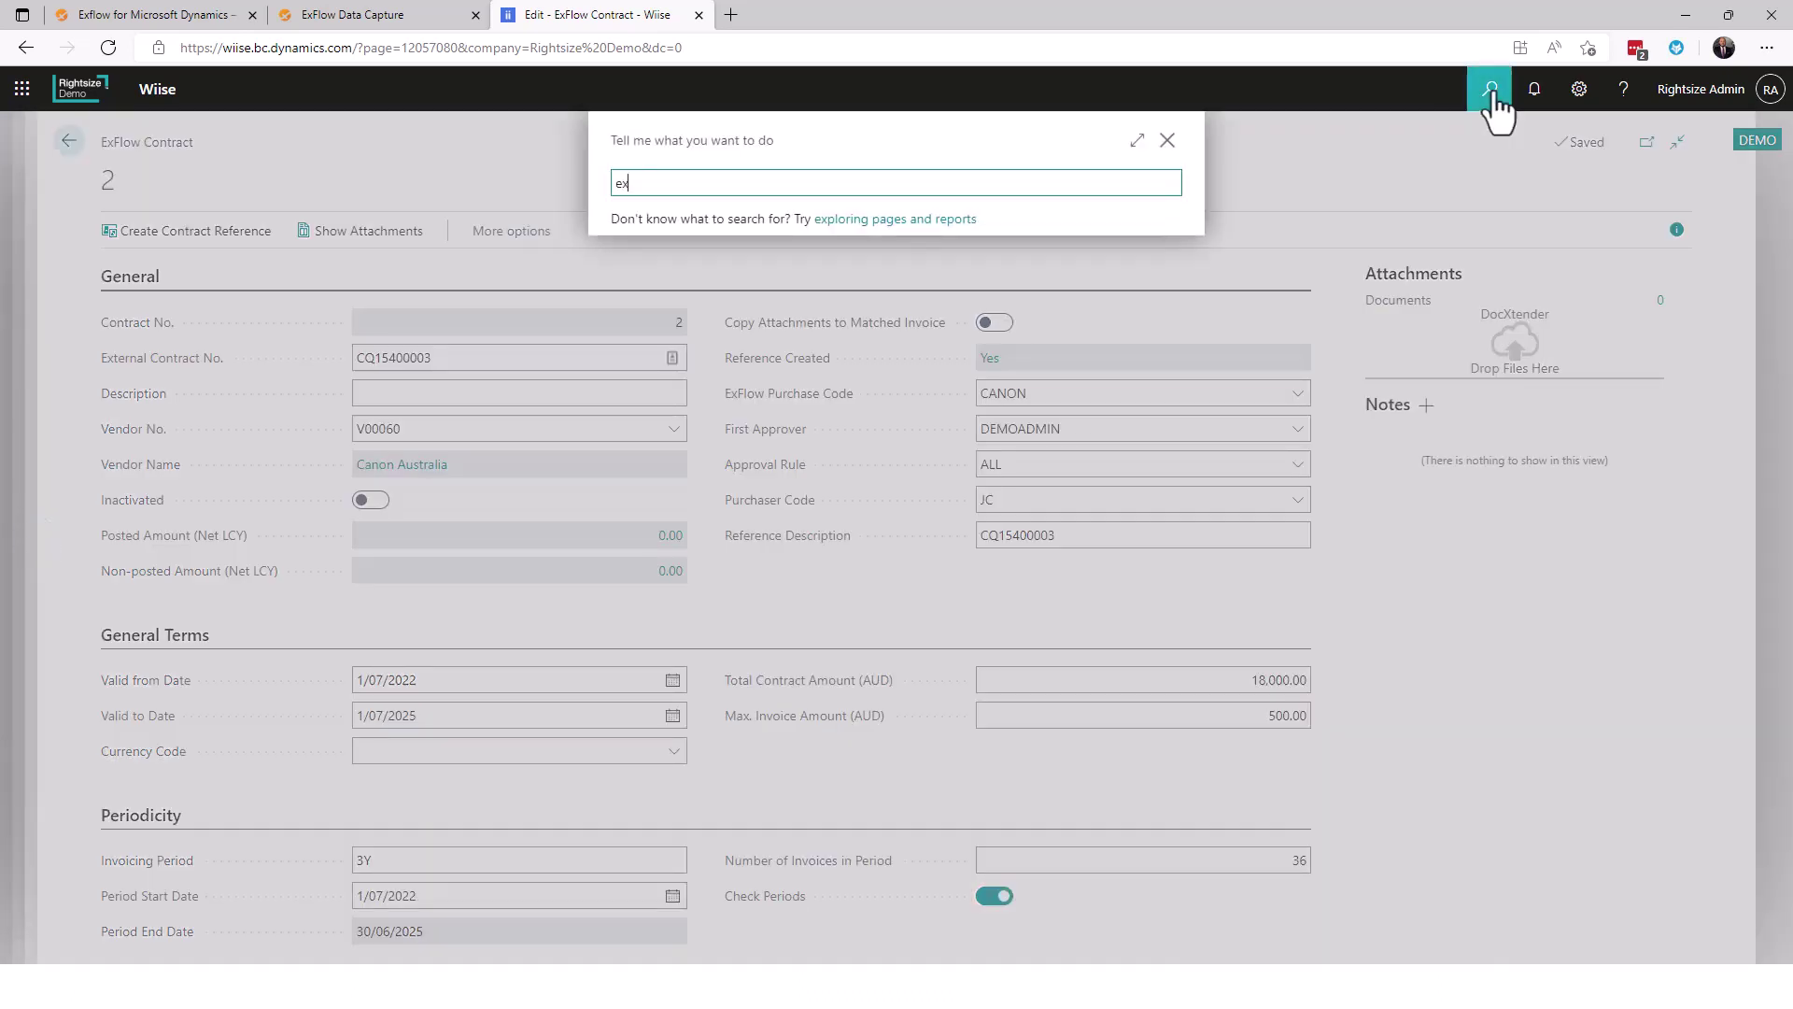
{"action": "type", "text": "exflow approv"}
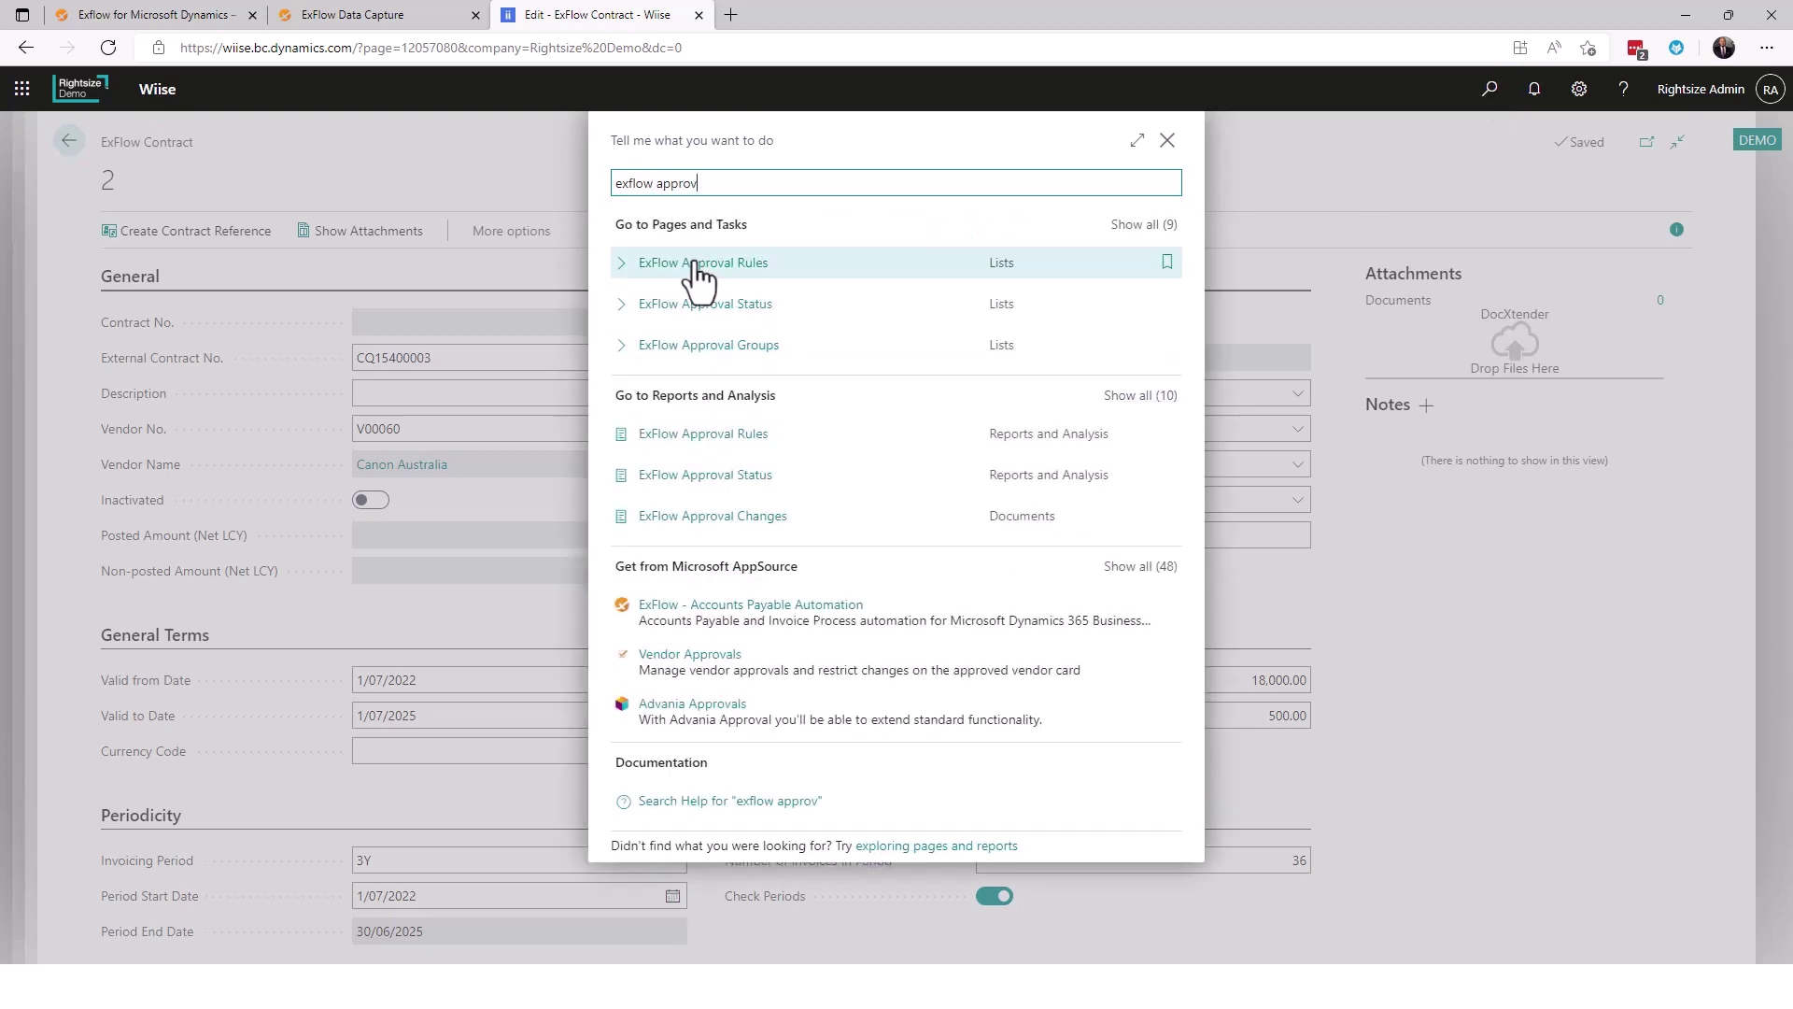
{"action": "left_click", "coordinate": [696, 267]}
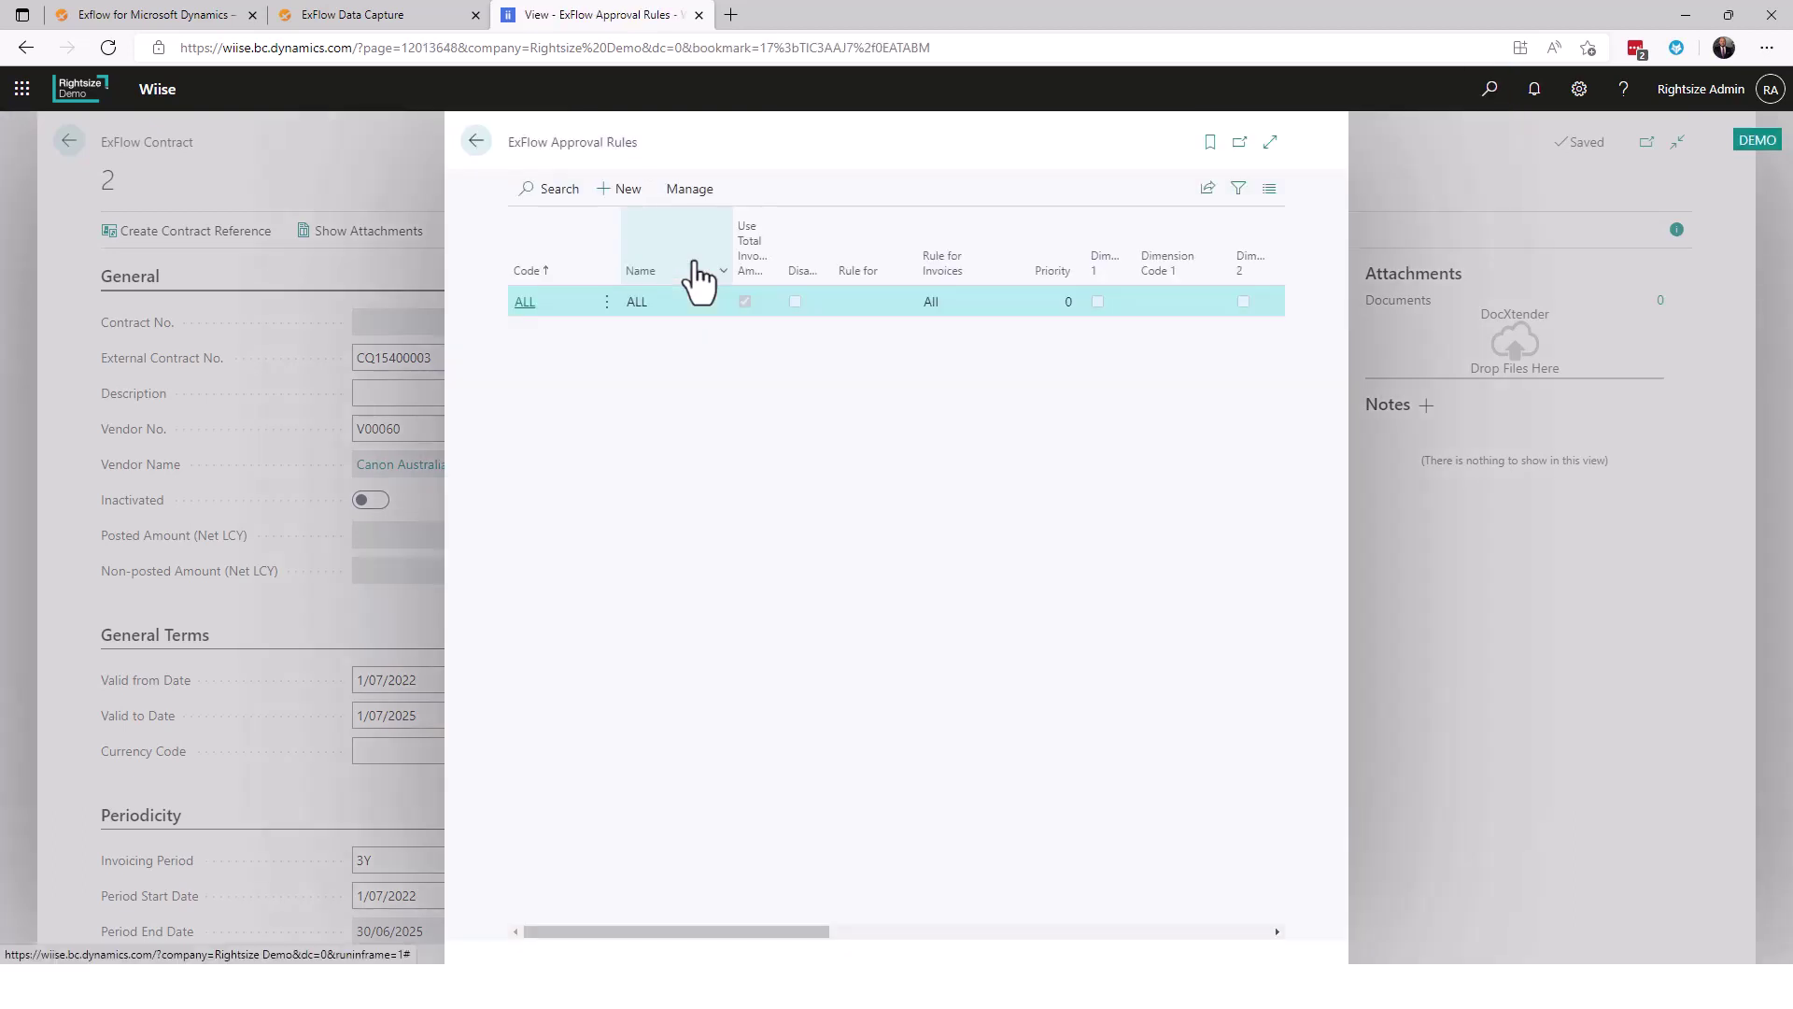
{"action": "left_click", "coordinate": [525, 303]}
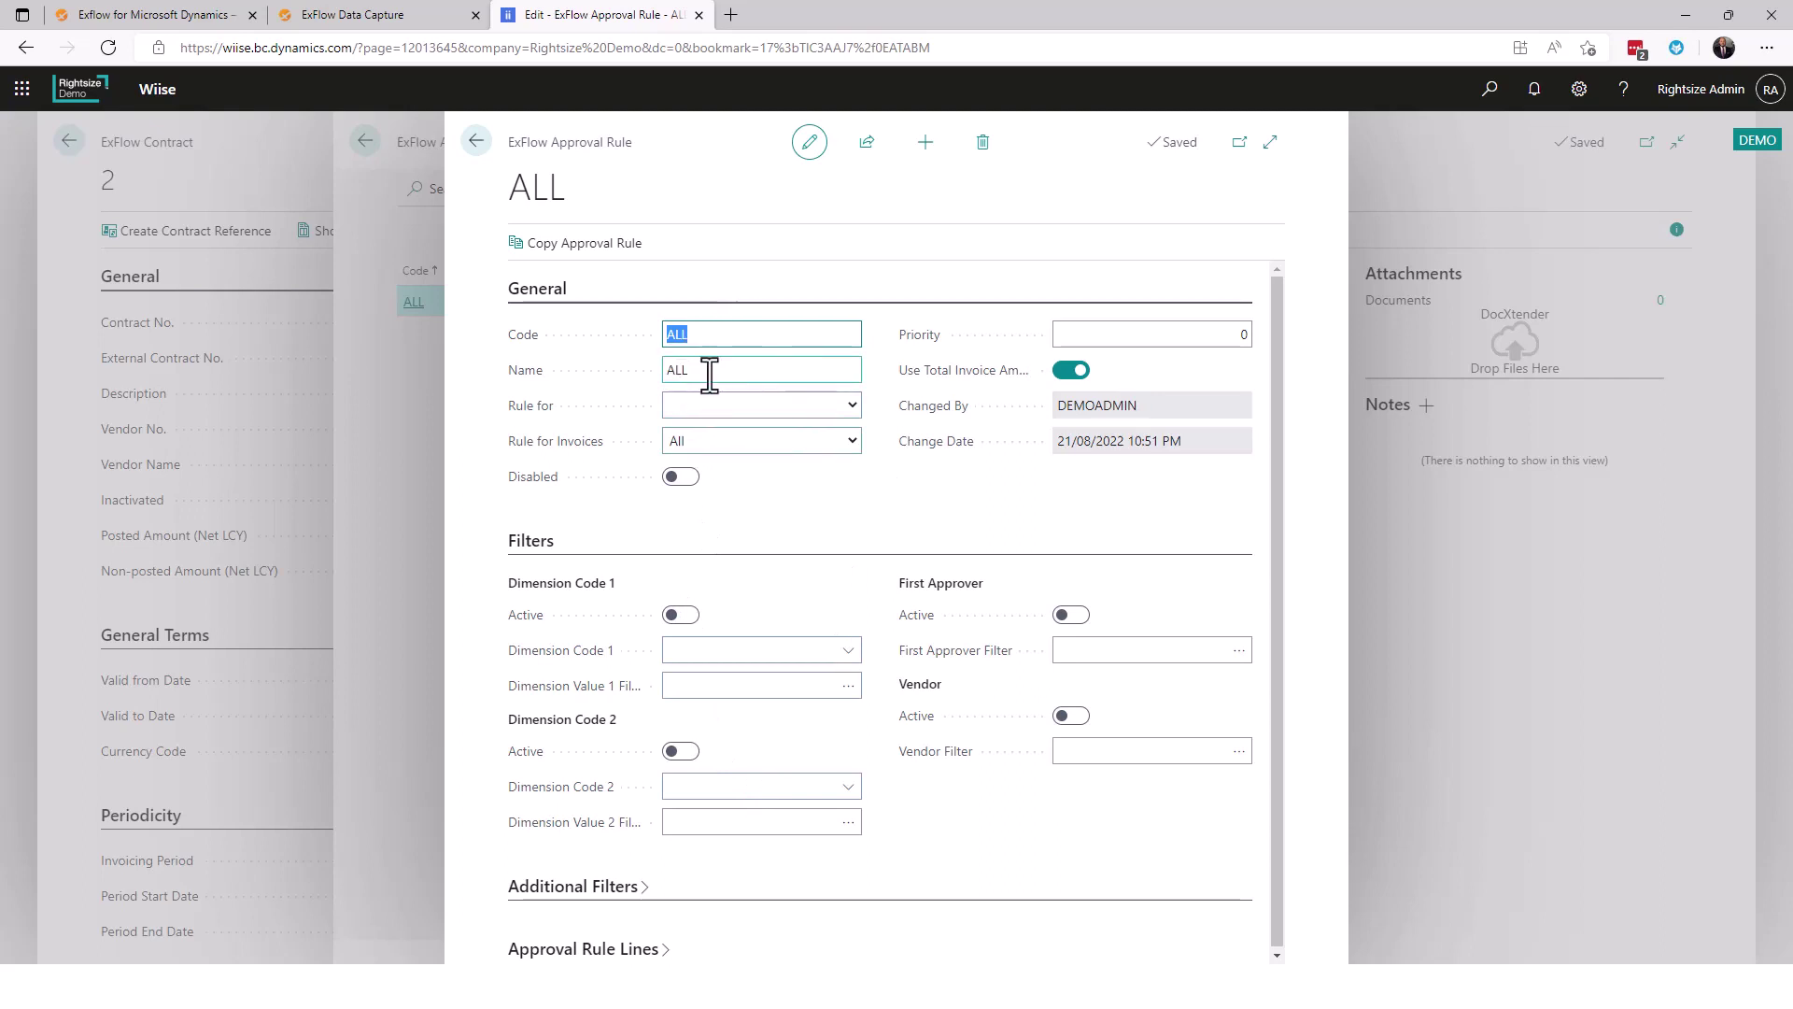
- Check the rule's document type and priority, then expand Additional Filters (G/L Account) and Approval Rule Lines
{"action": "left_click", "coordinate": [850, 407]}
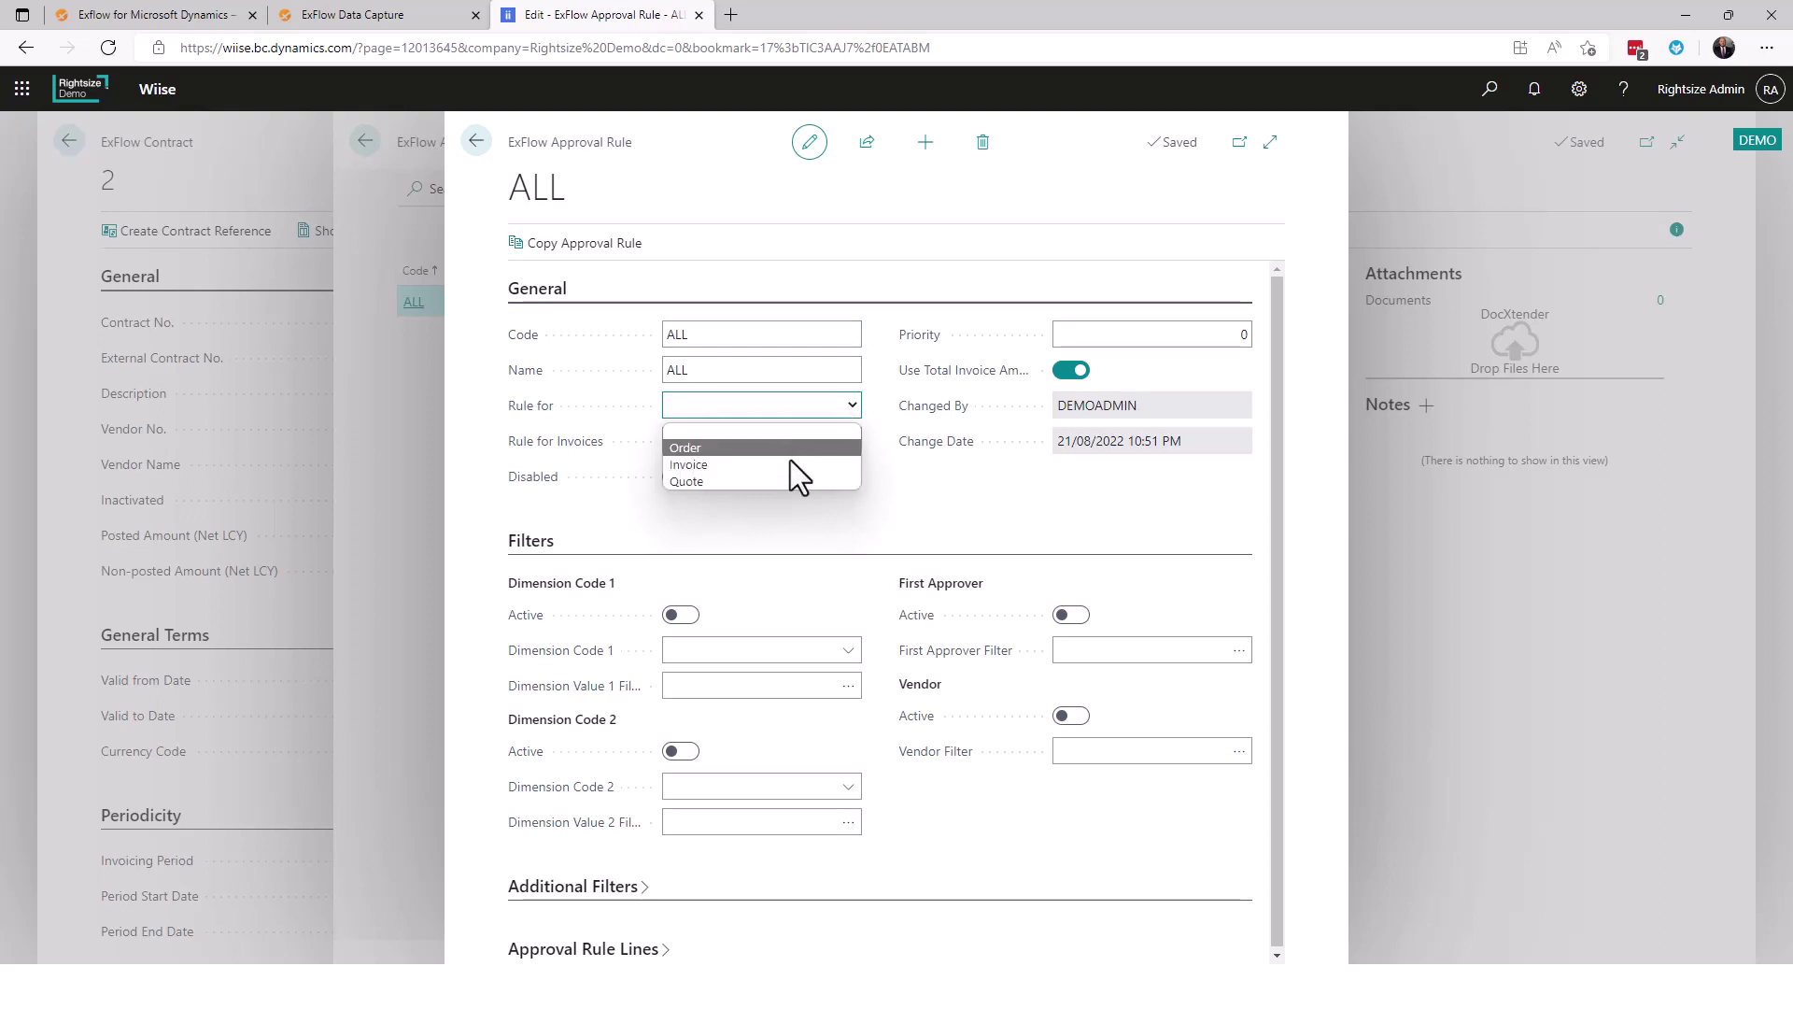
{"action": "left_click", "coordinate": [833, 451]}
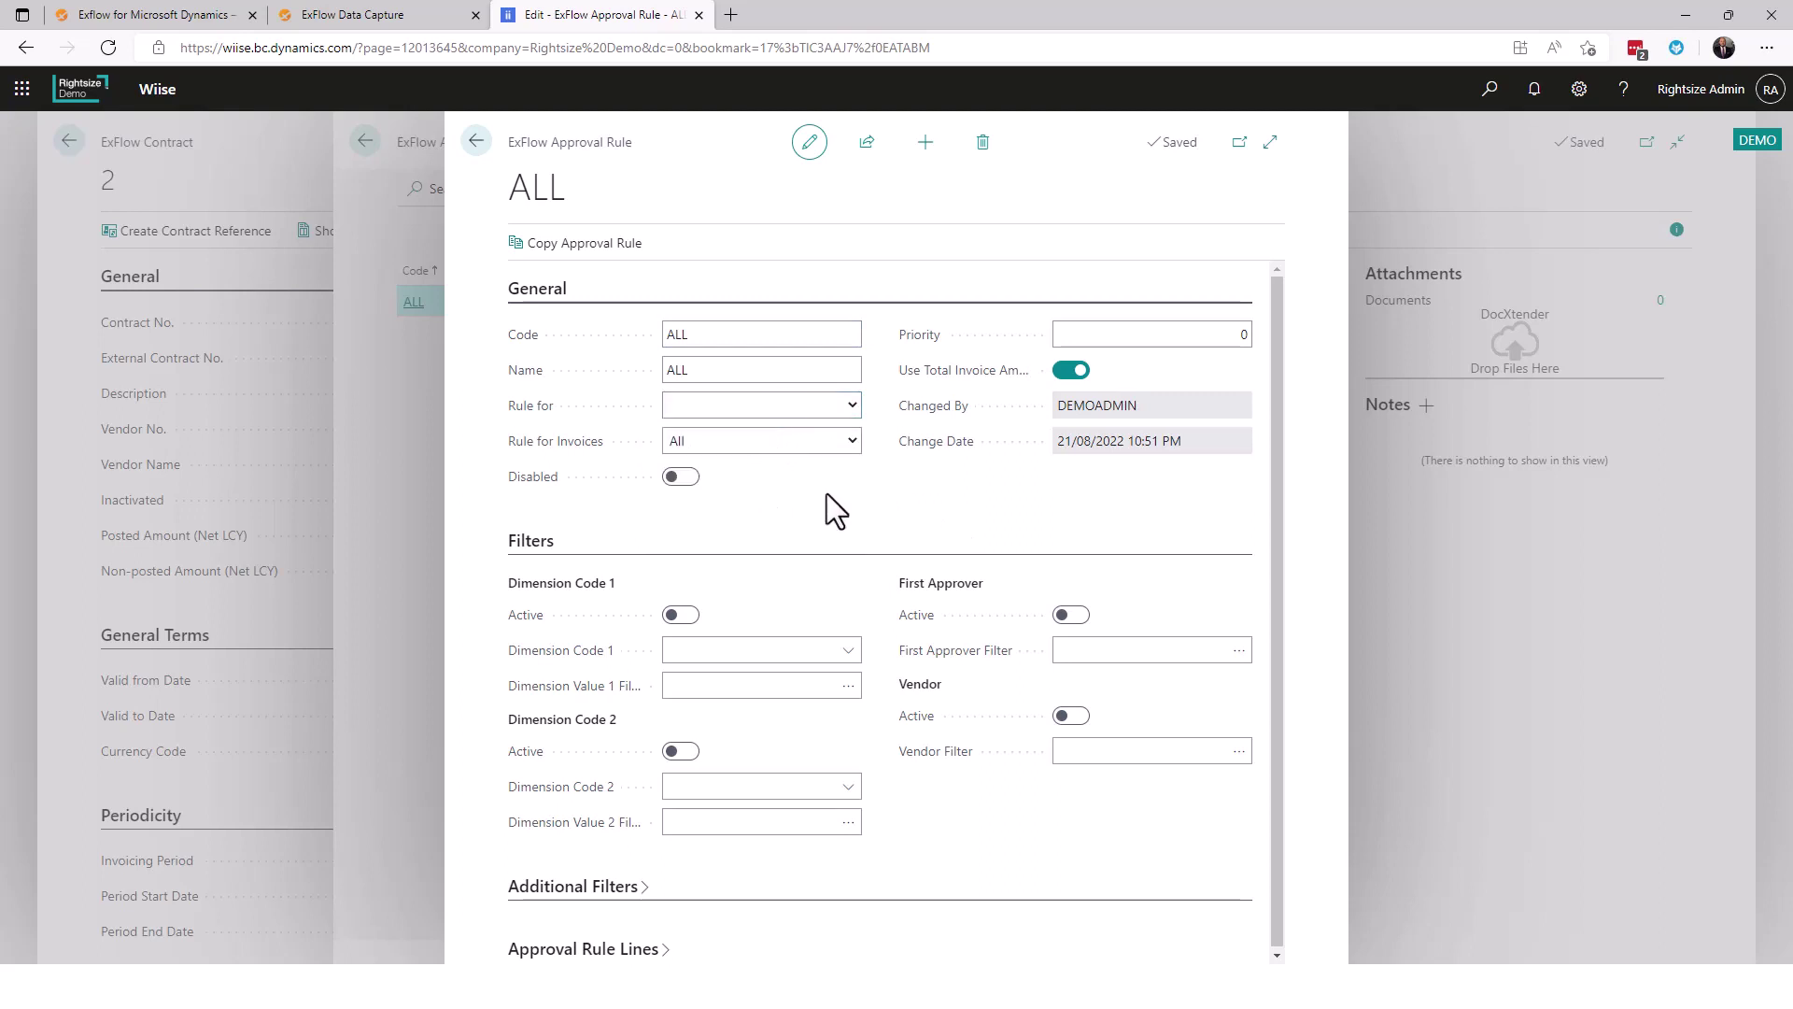
{"action": "left_click", "coordinate": [1180, 333]}
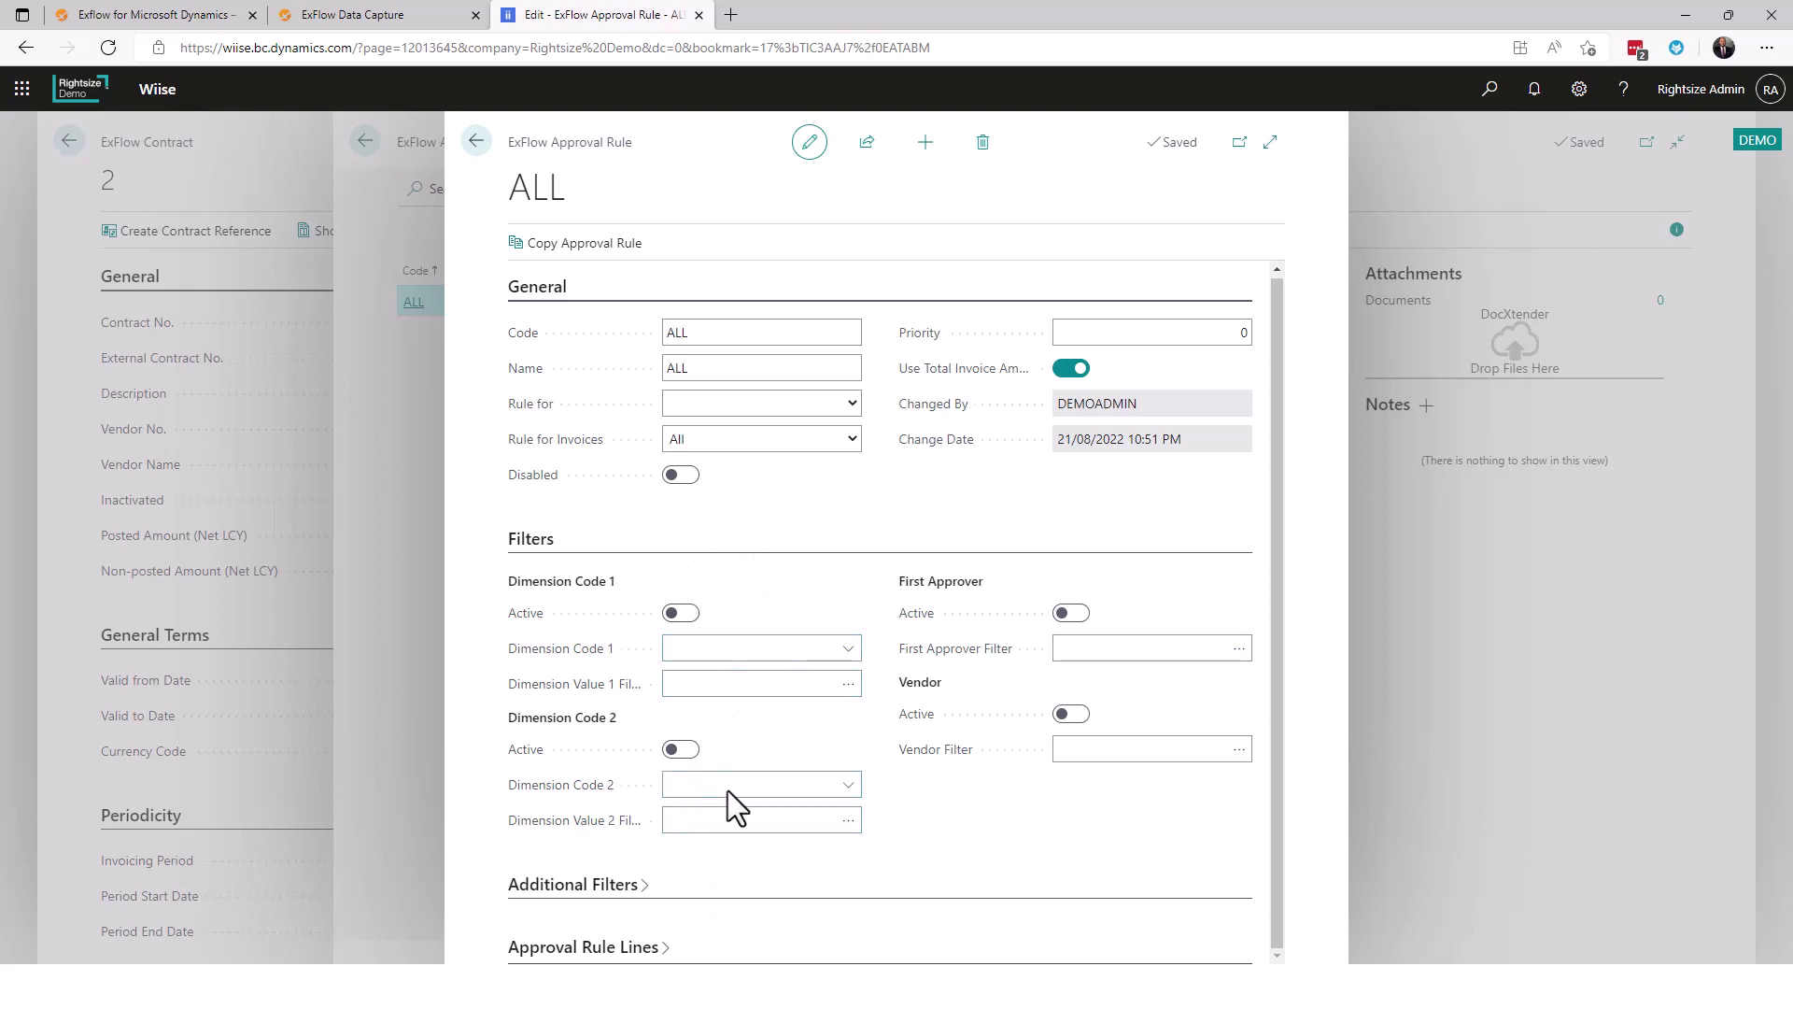
{"action": "left_click", "coordinate": [572, 883]}
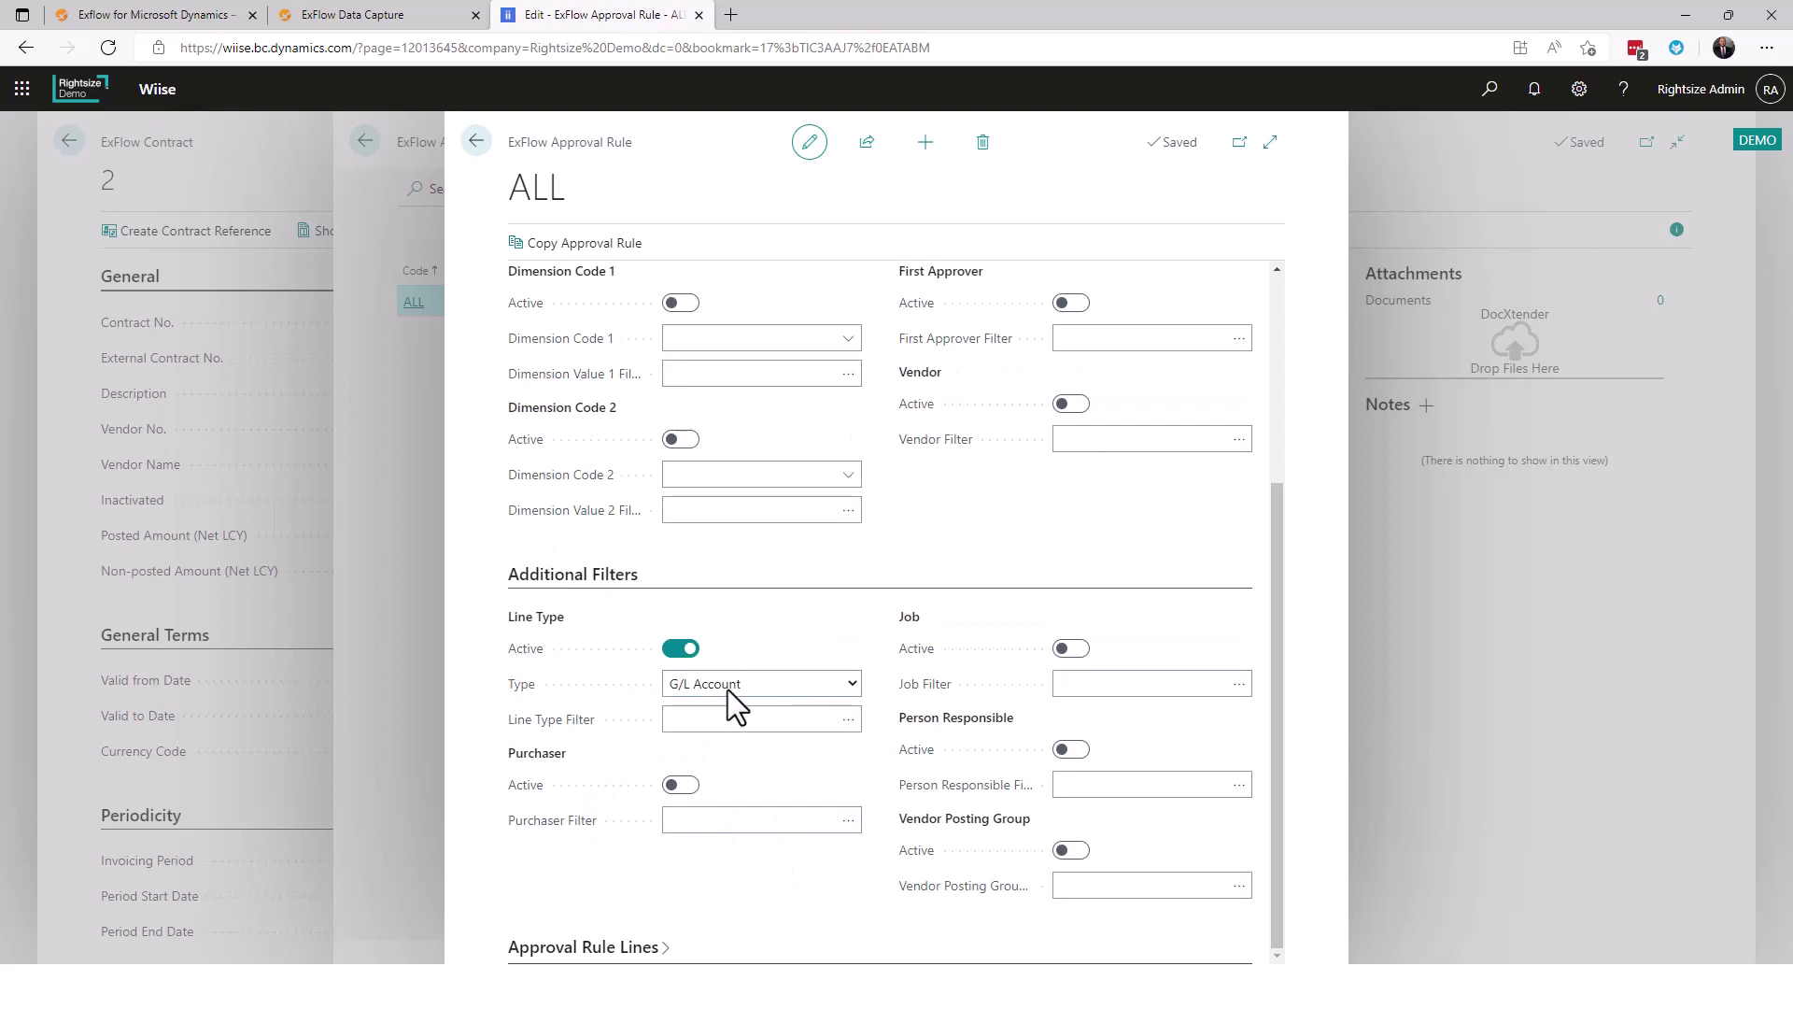
{"action": "left_click", "coordinate": [724, 719]}
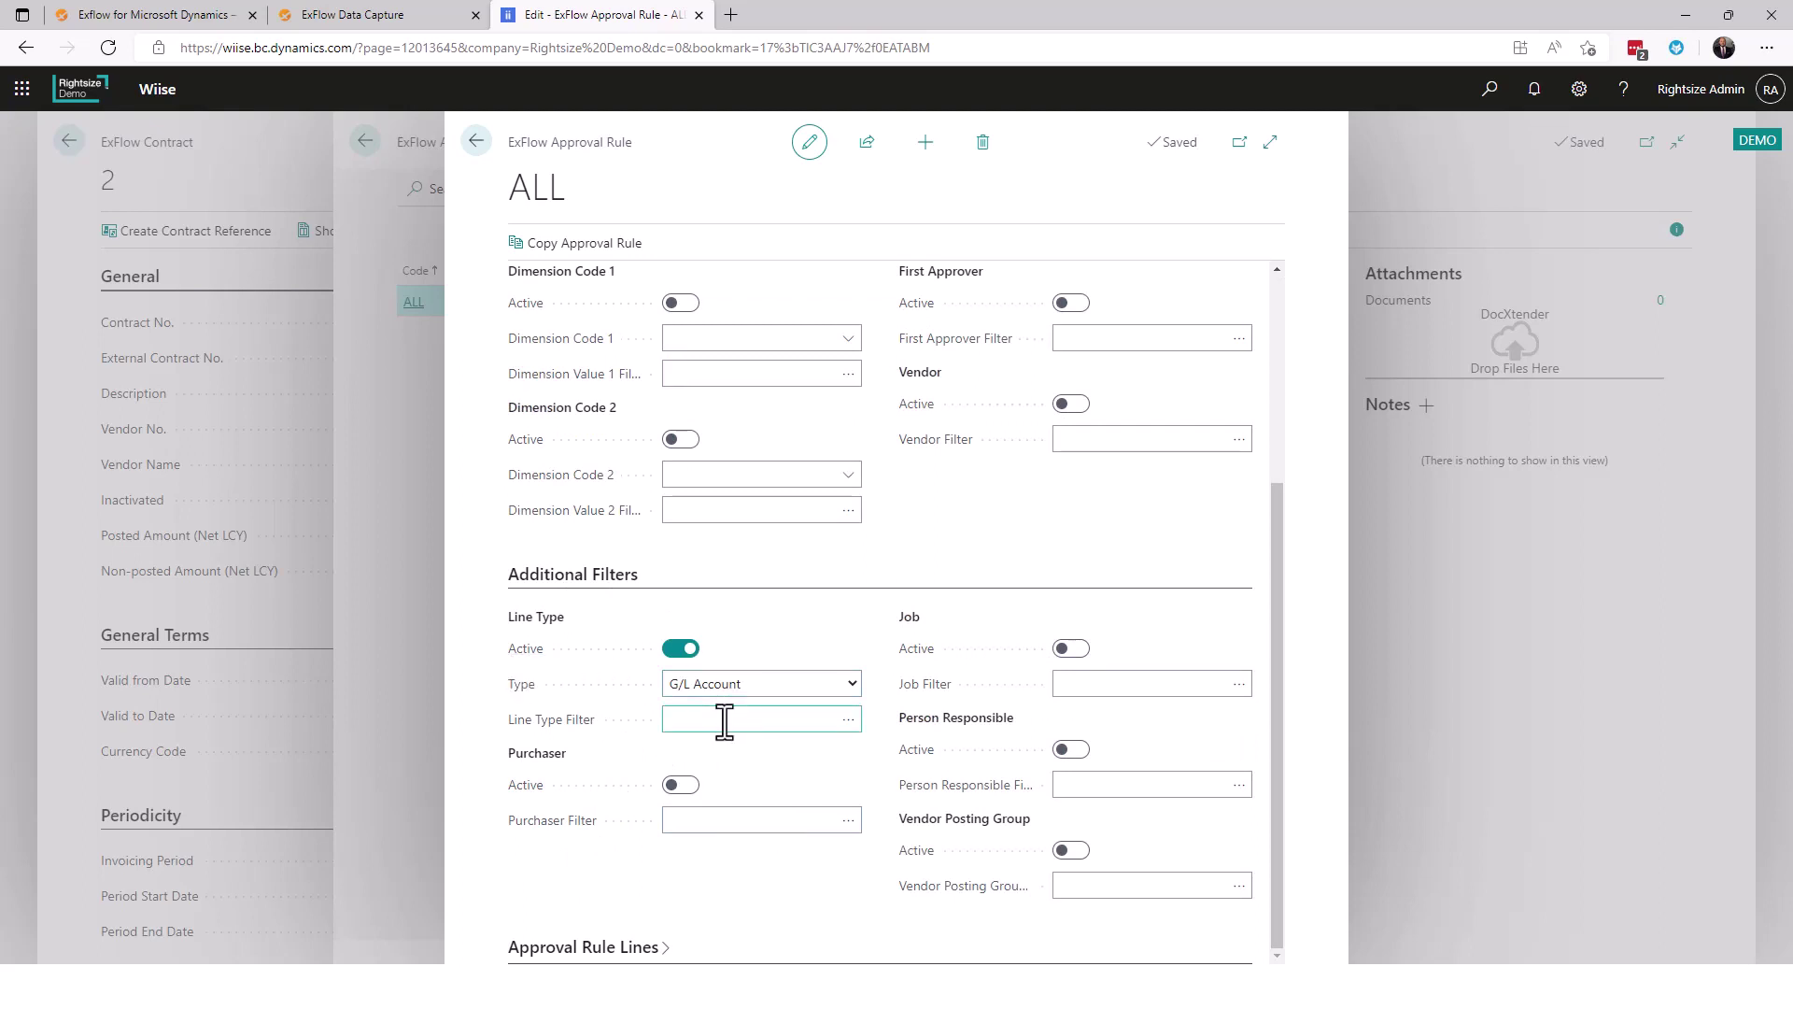
{"action": "left_click", "coordinate": [614, 947]}
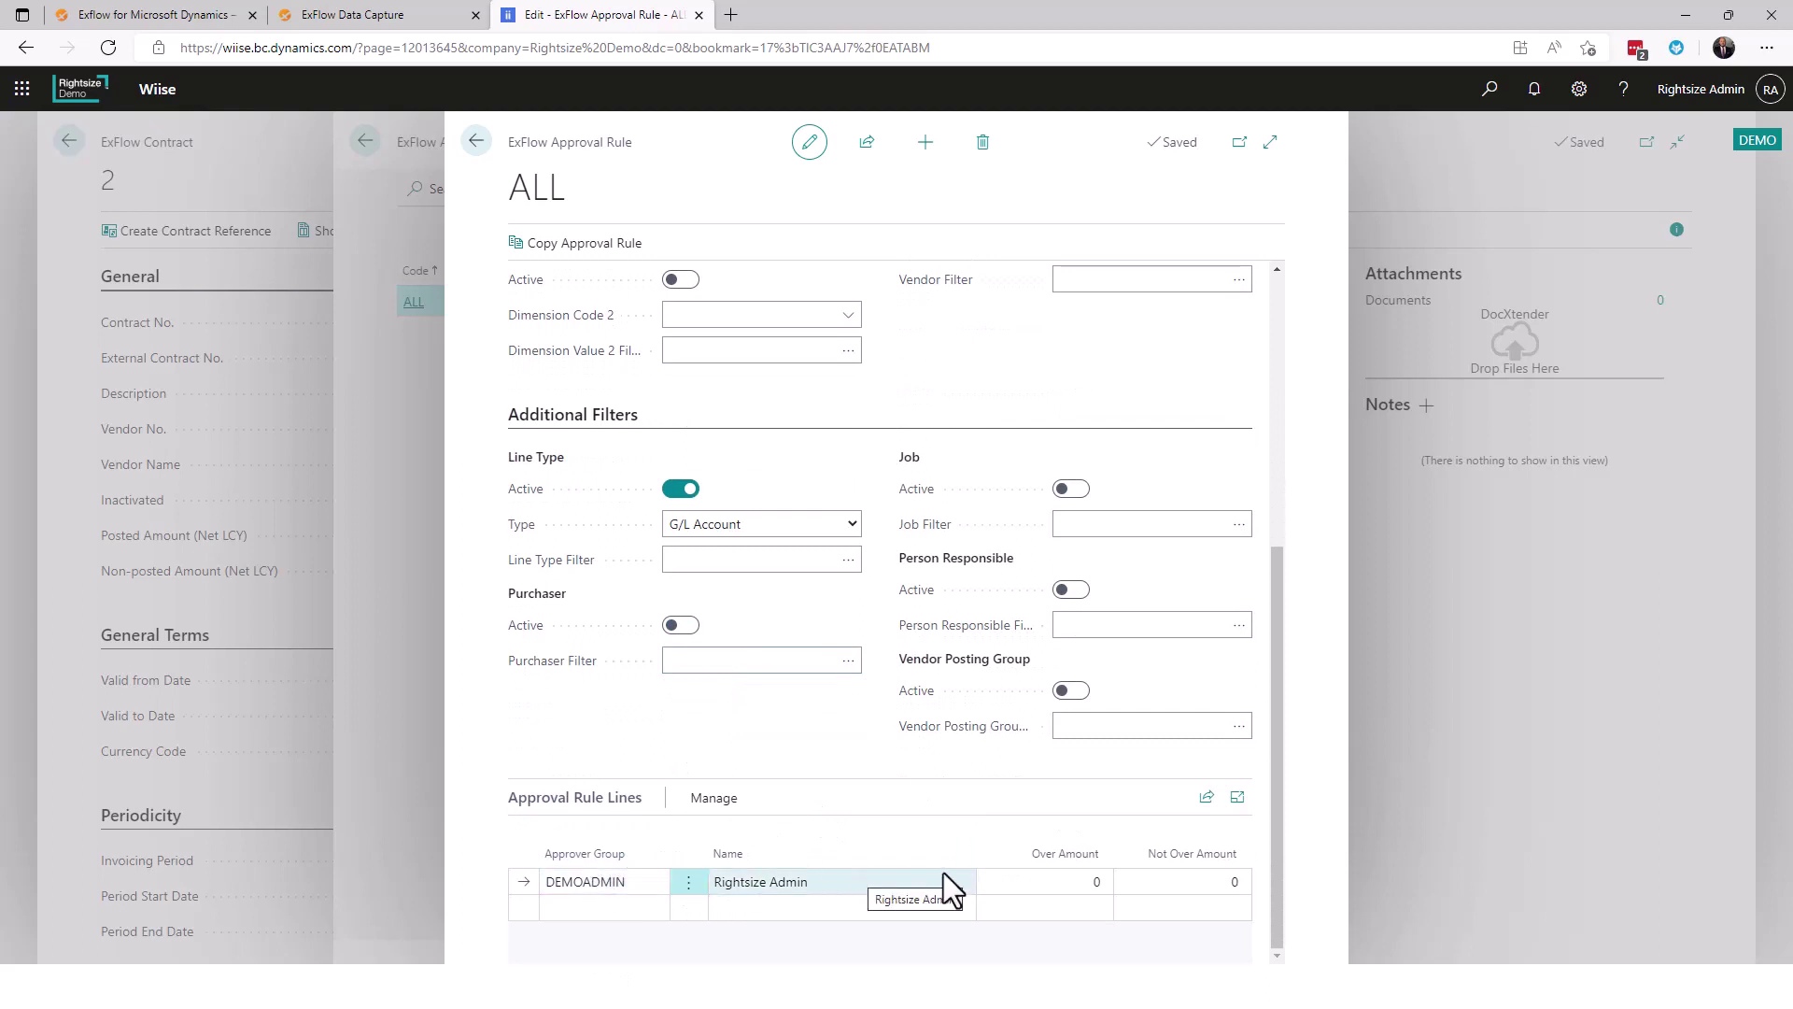
- Go home and open Documents in Import Batches, showing the DEFAULT batch's six imported invoices
{"action": "left_click", "coordinate": [69, 142]}
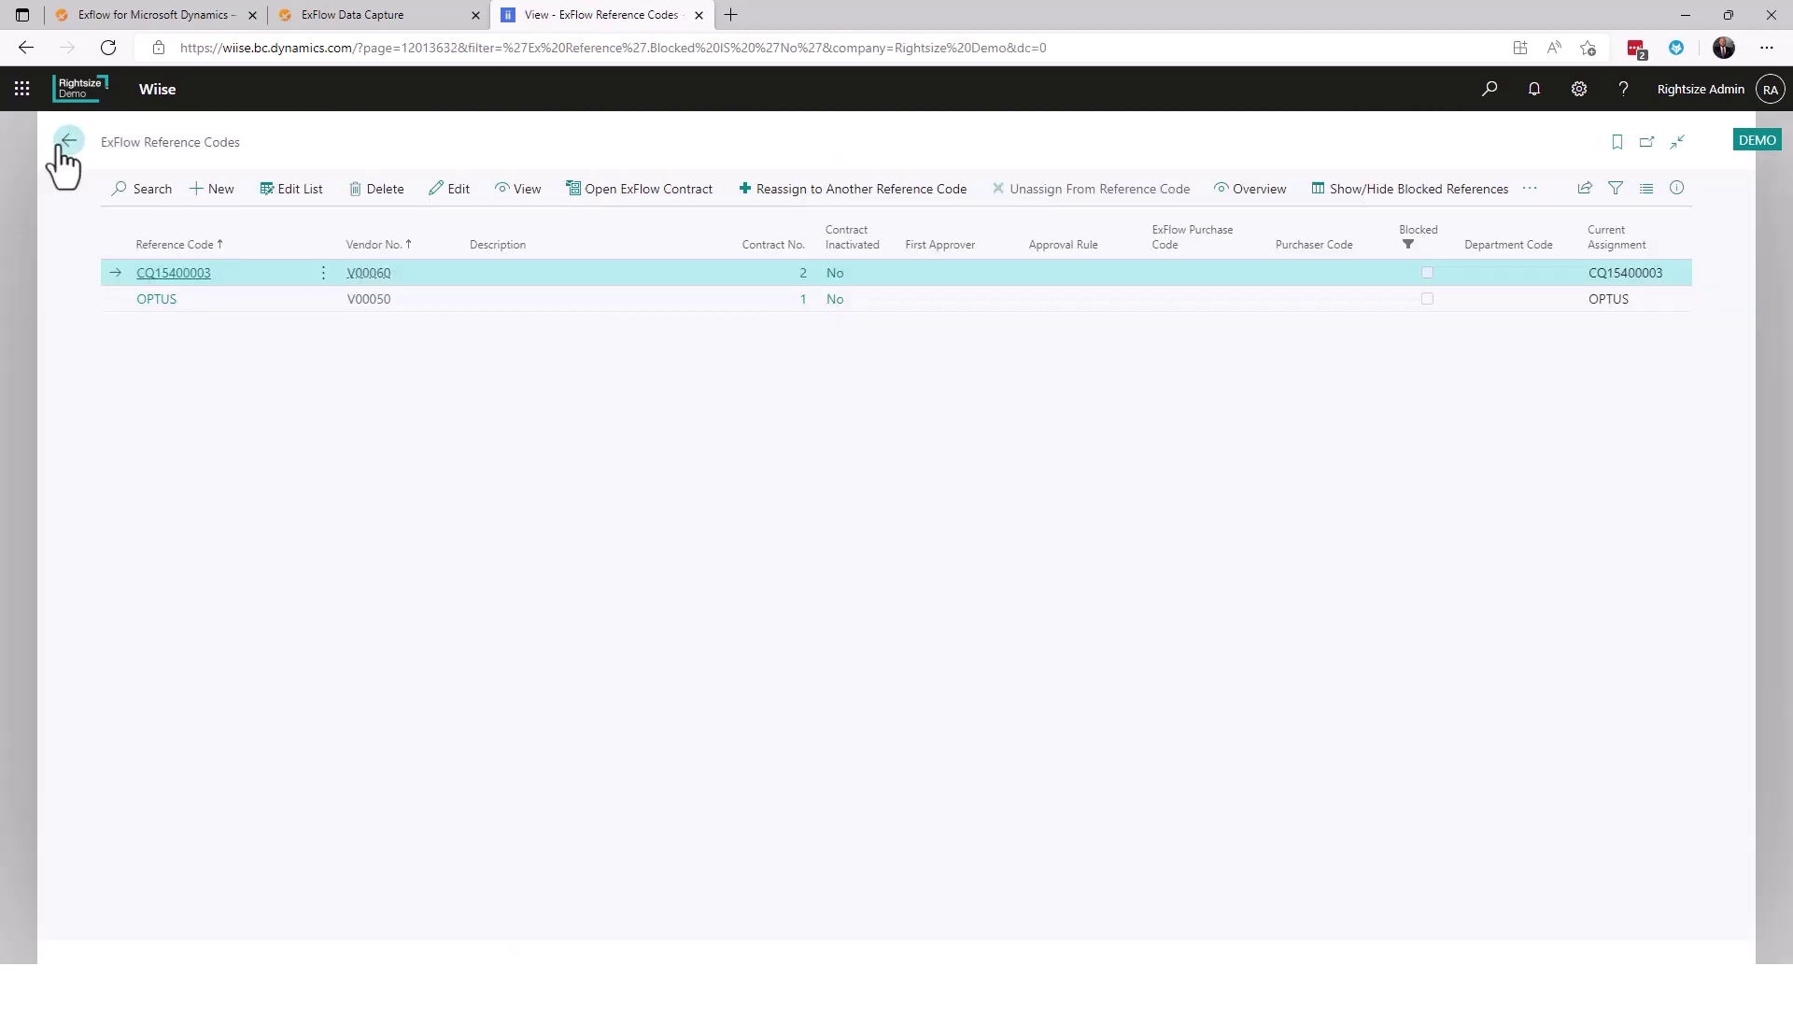
{"action": "left_click", "coordinate": [58, 142]}
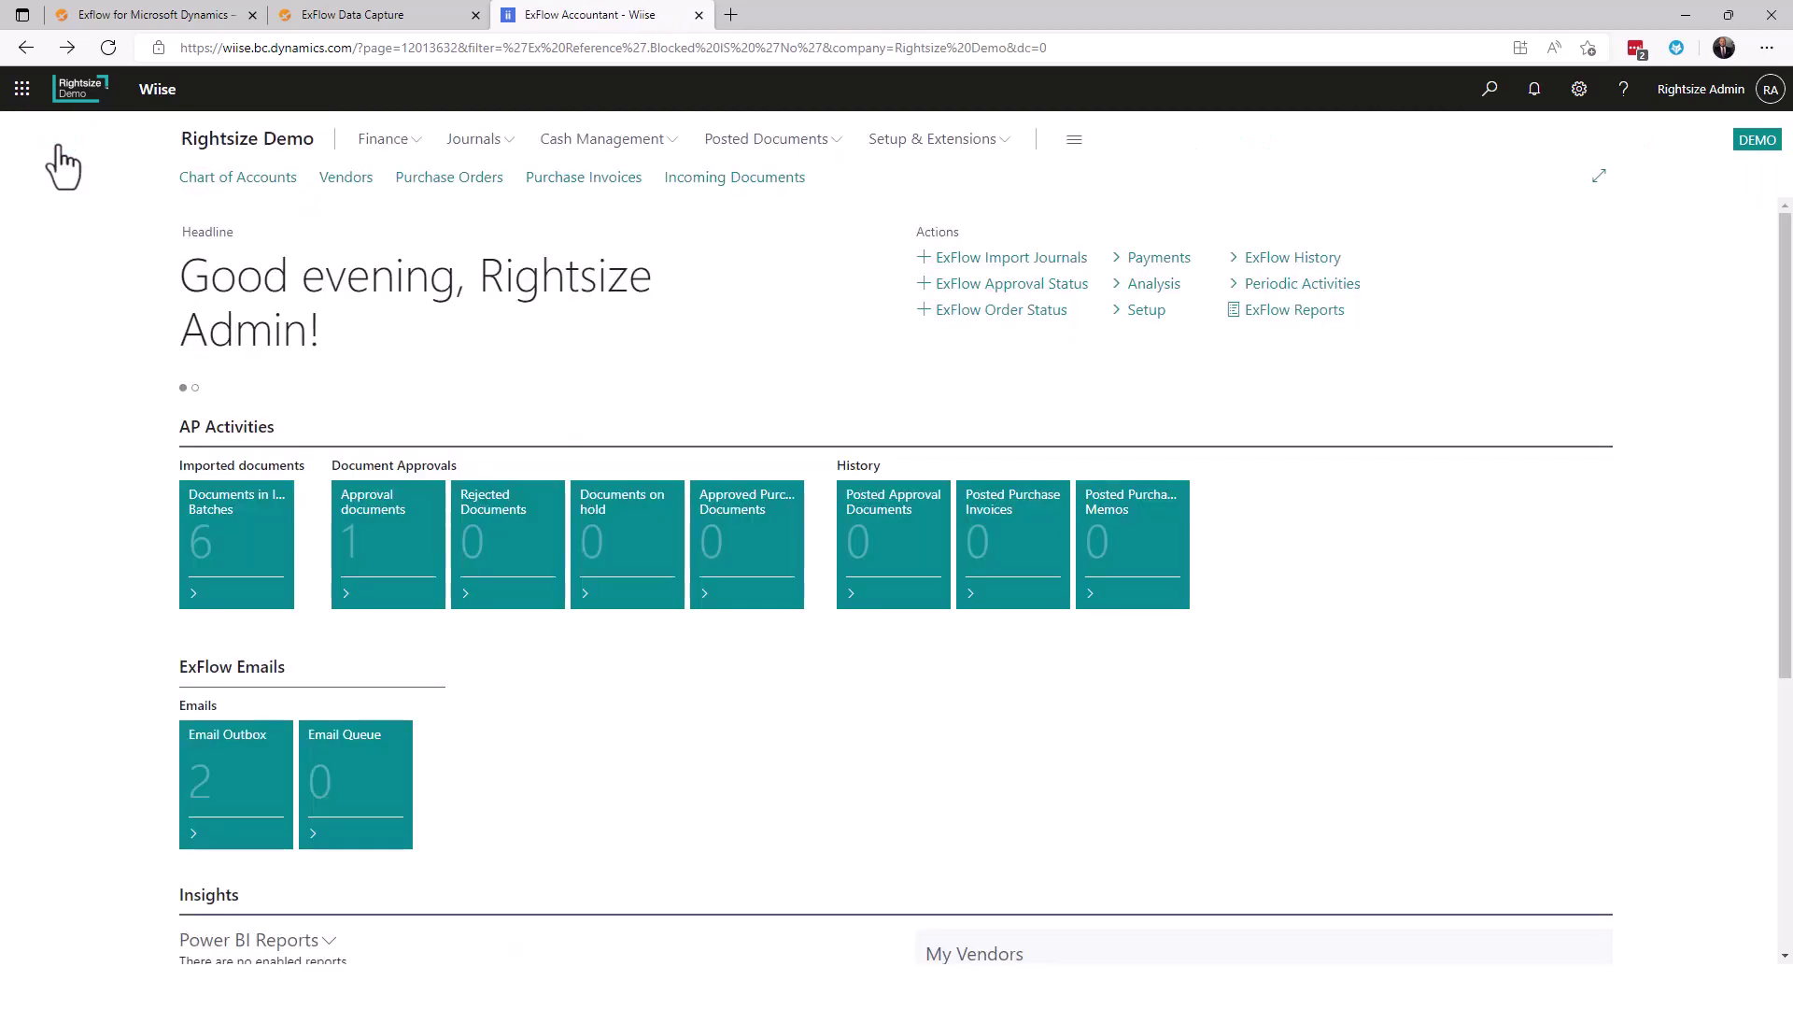
{"action": "left_click", "coordinate": [244, 560]}
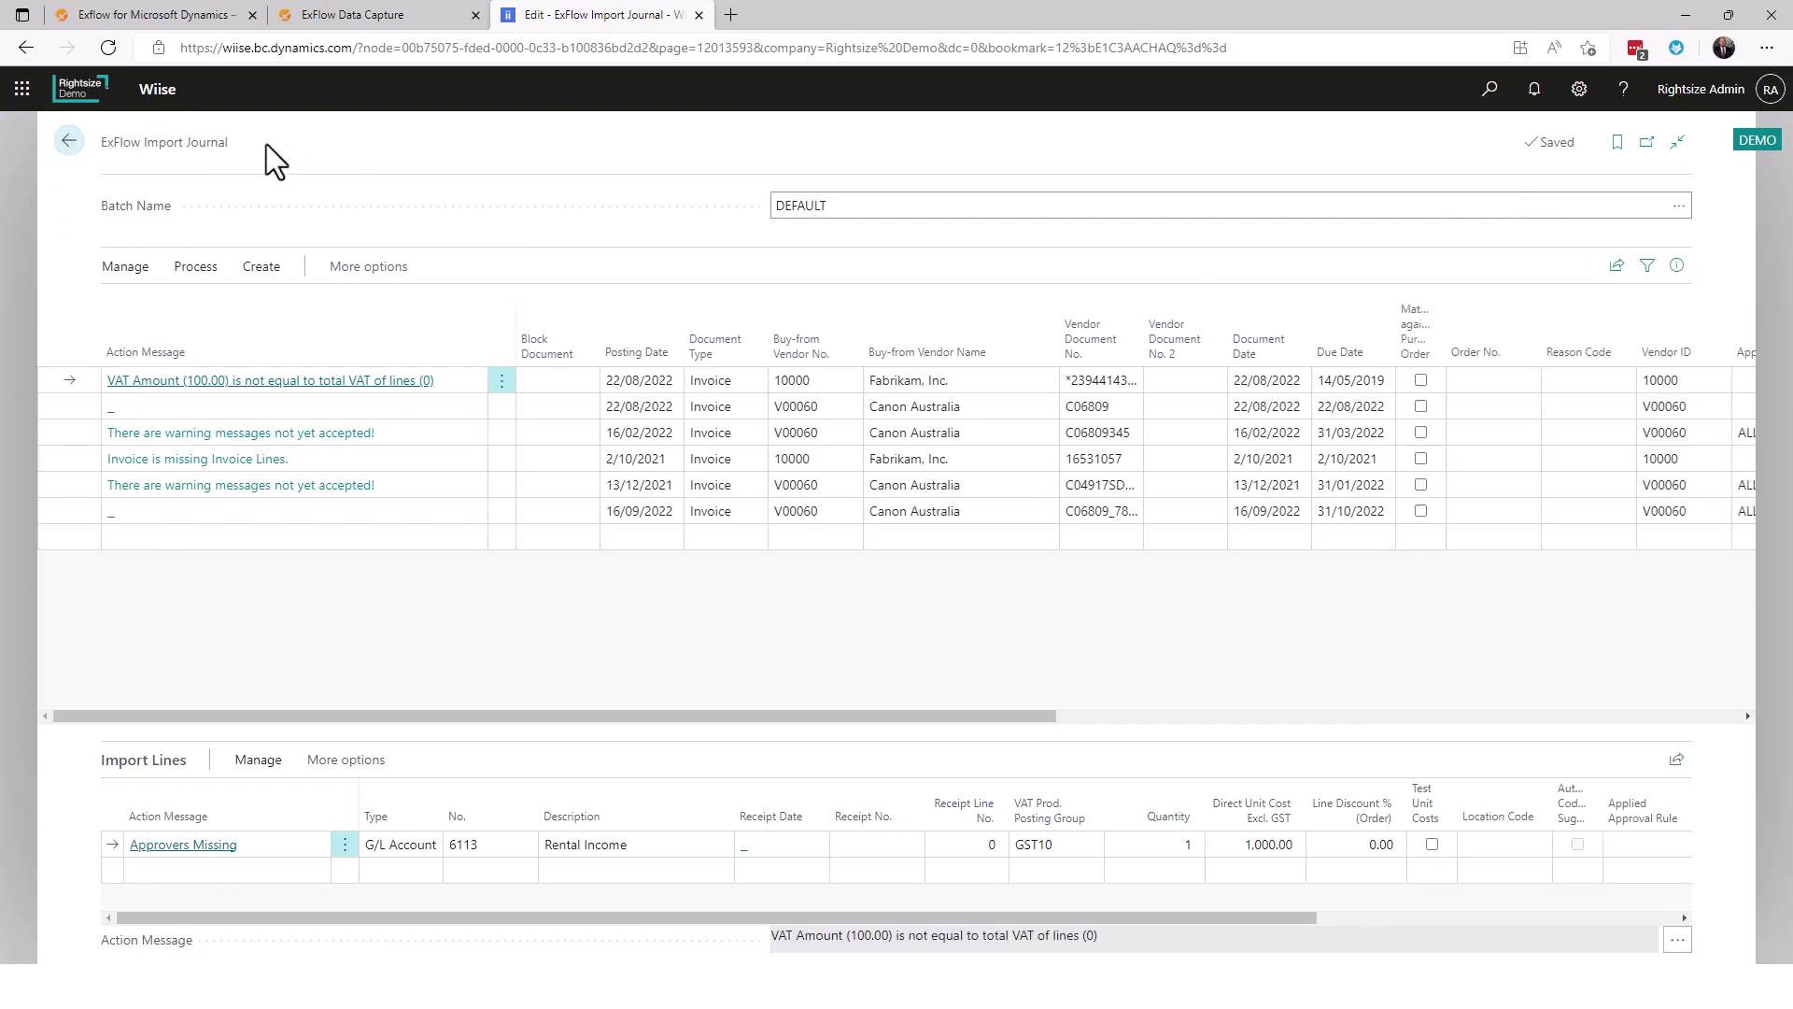
- Import the Canon bill from the Process menu and acknowledge the received and import status messages
{"action": "left_click", "coordinate": [193, 273]}
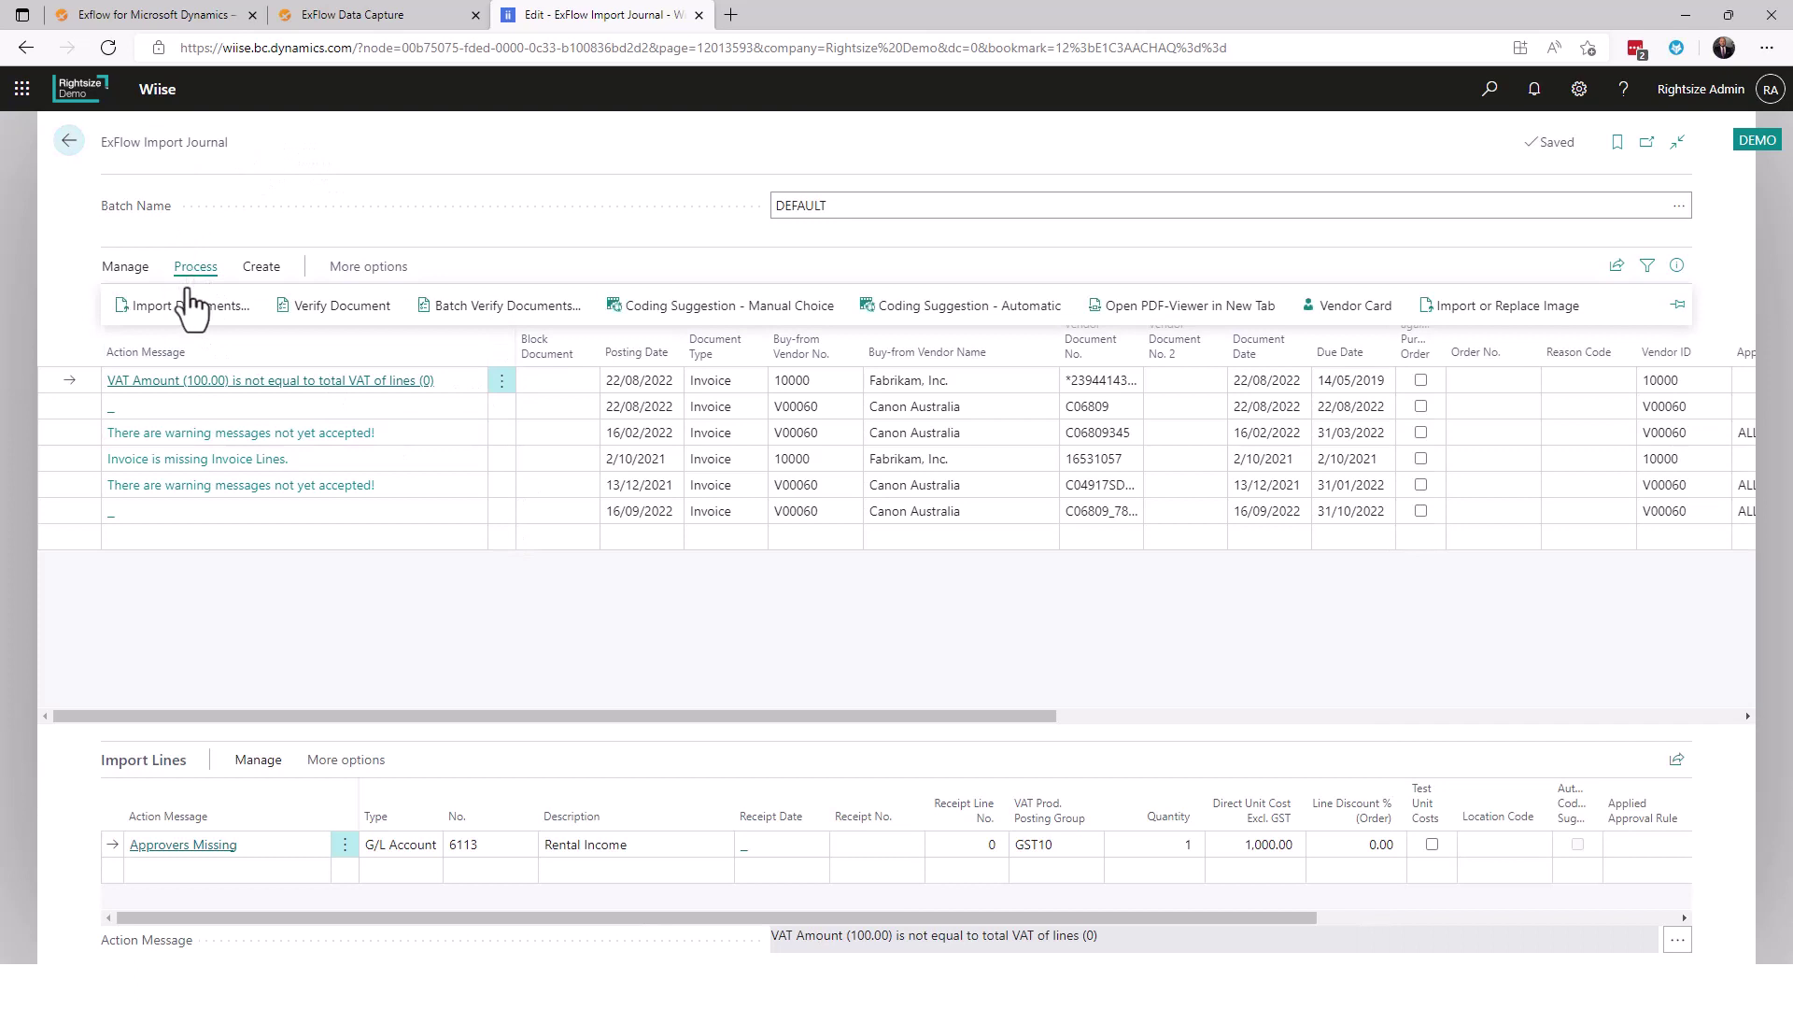
{"action": "mouse_move", "coordinate": [184, 332]}
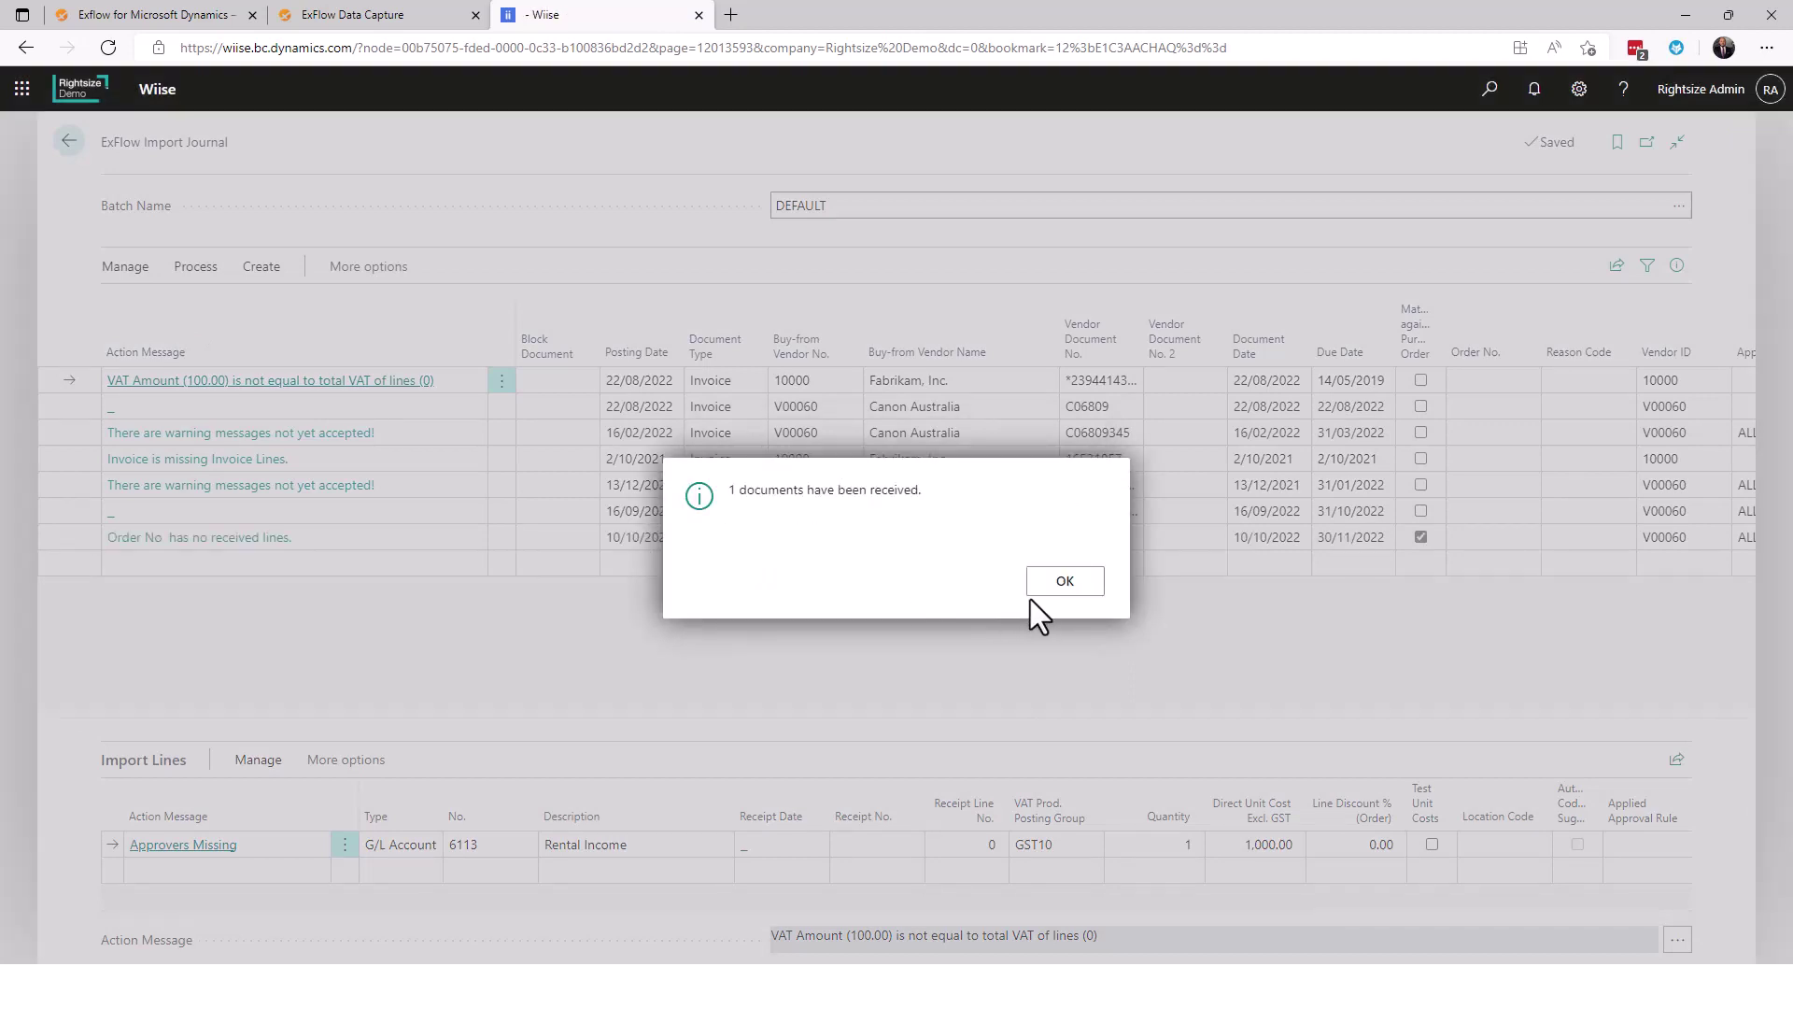
{"action": "left_click", "coordinate": [1059, 588]}
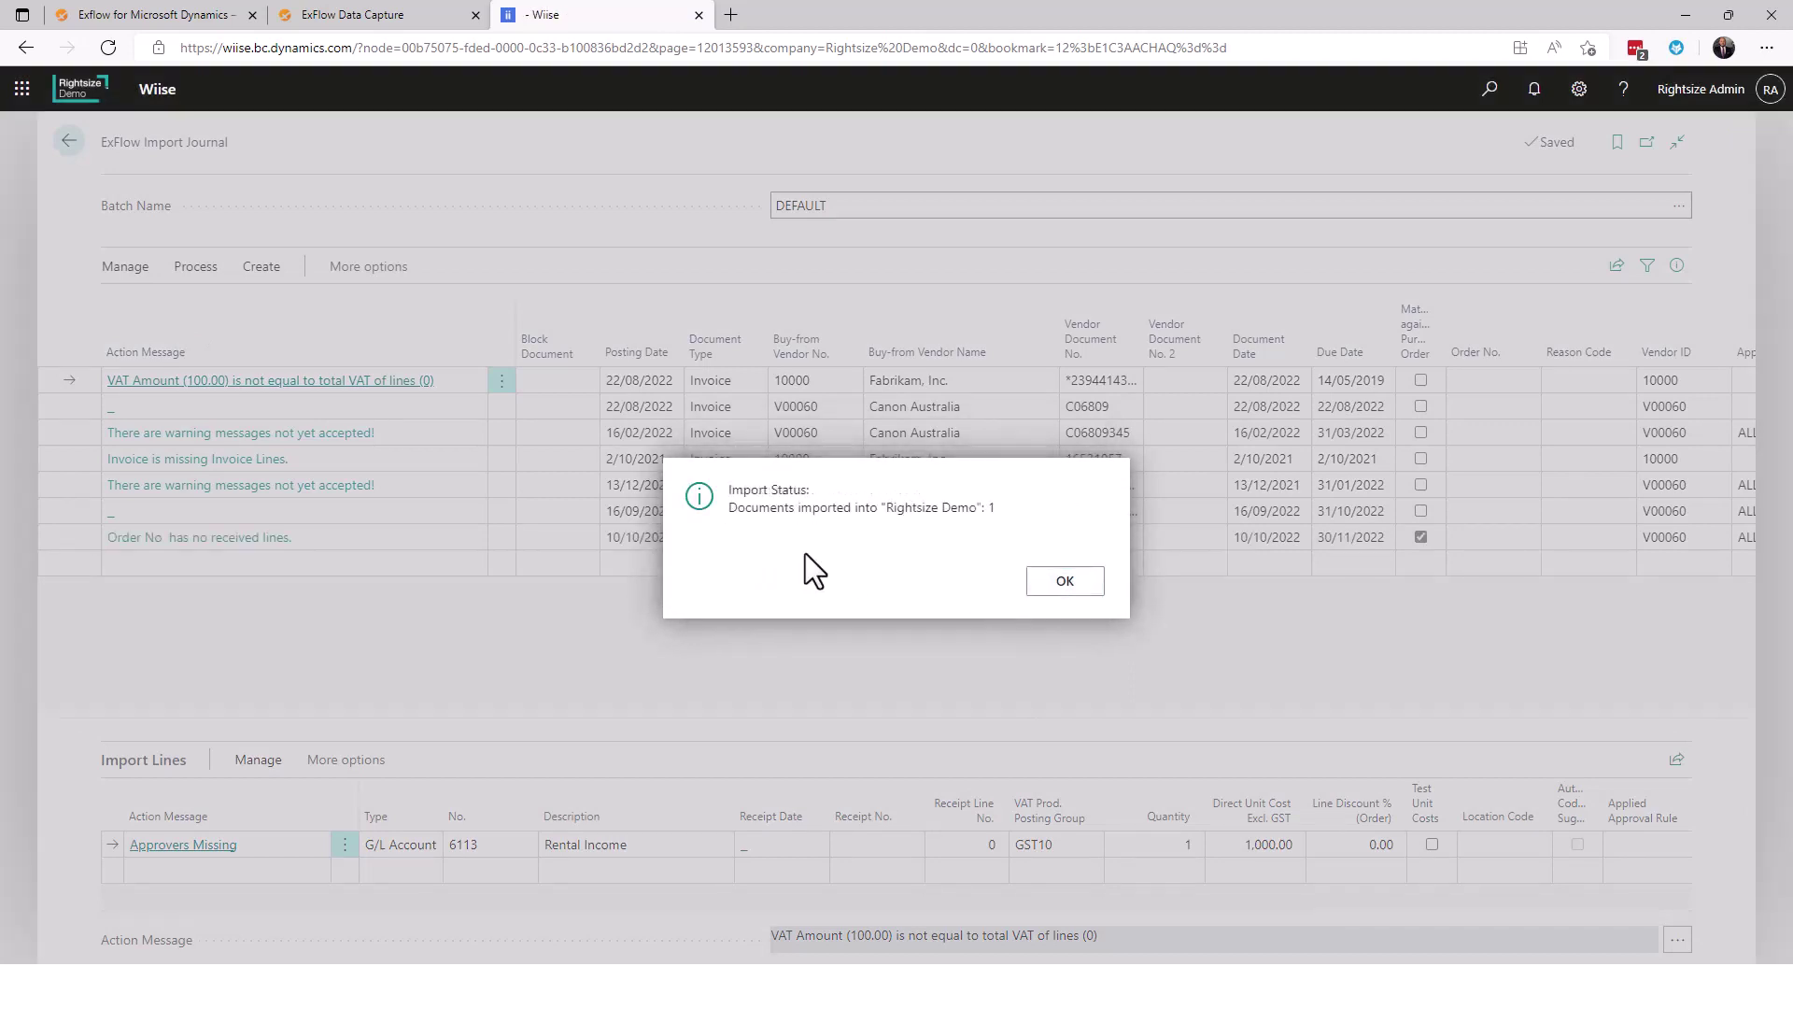
{"action": "left_click", "coordinate": [1065, 581]}
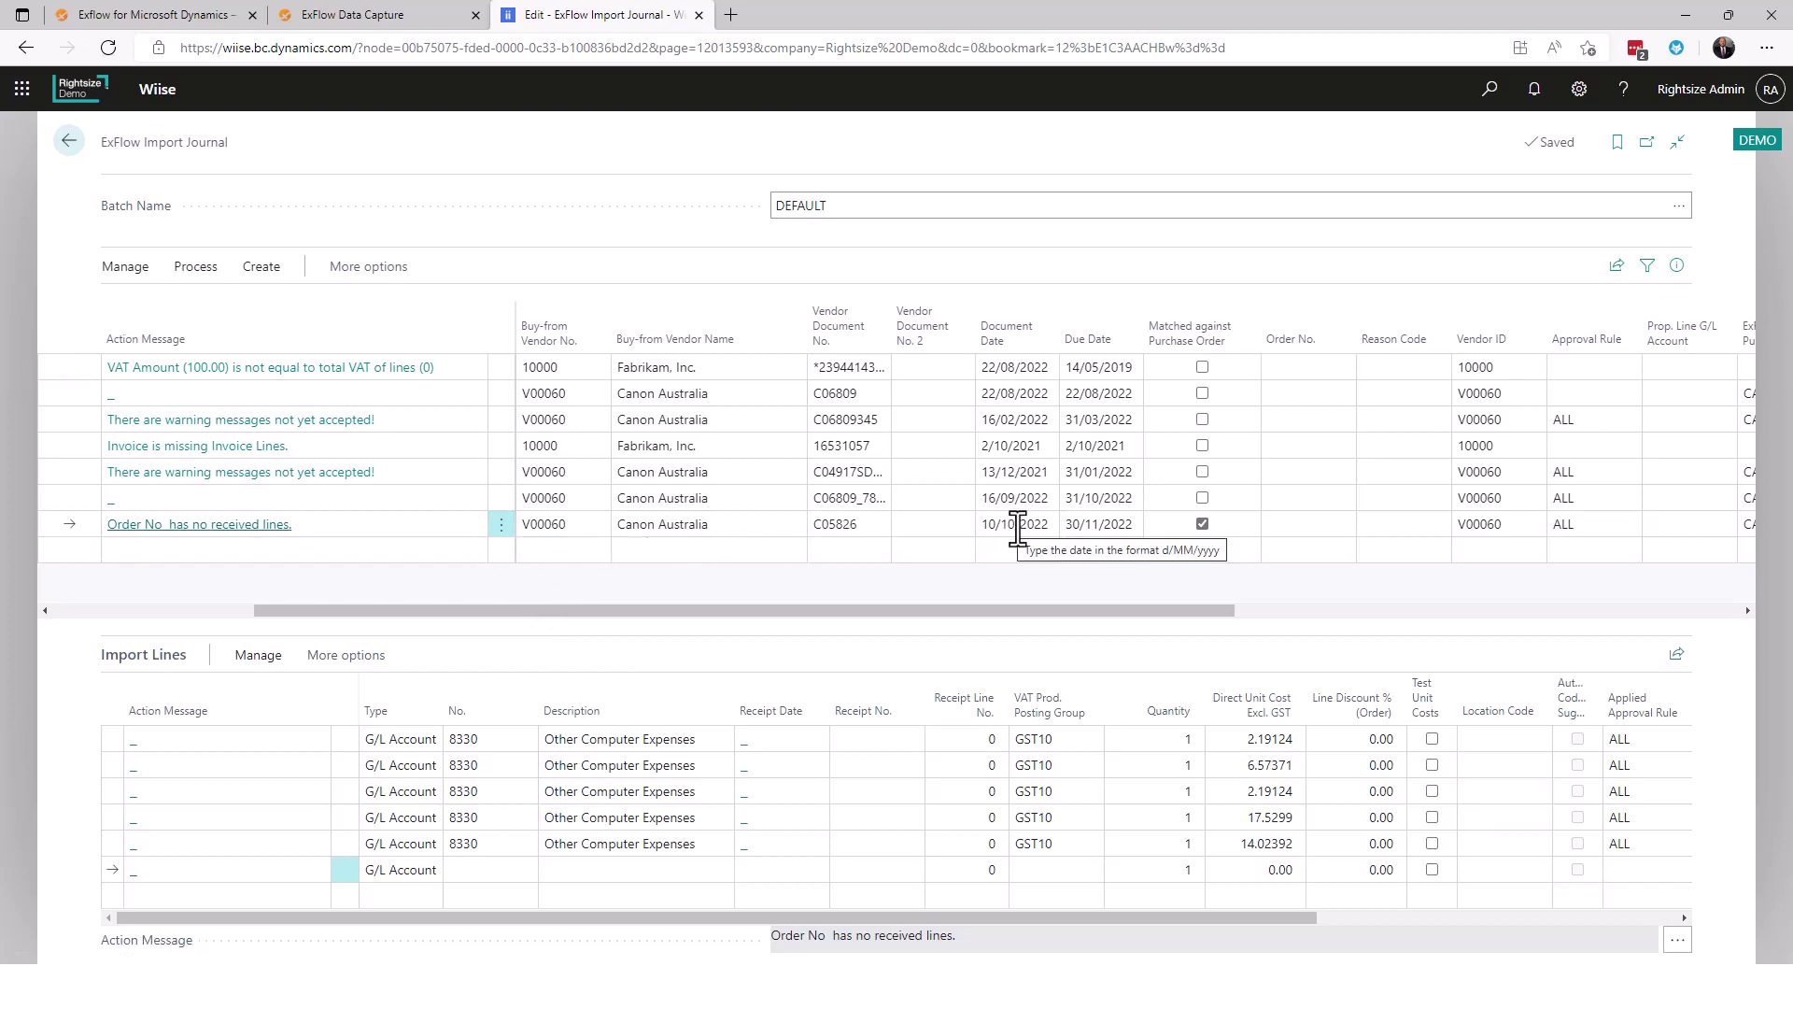
- Untick Matched against Purchase Order on the Canon C05826 journal line
{"action": "left_click", "coordinate": [1202, 525]}
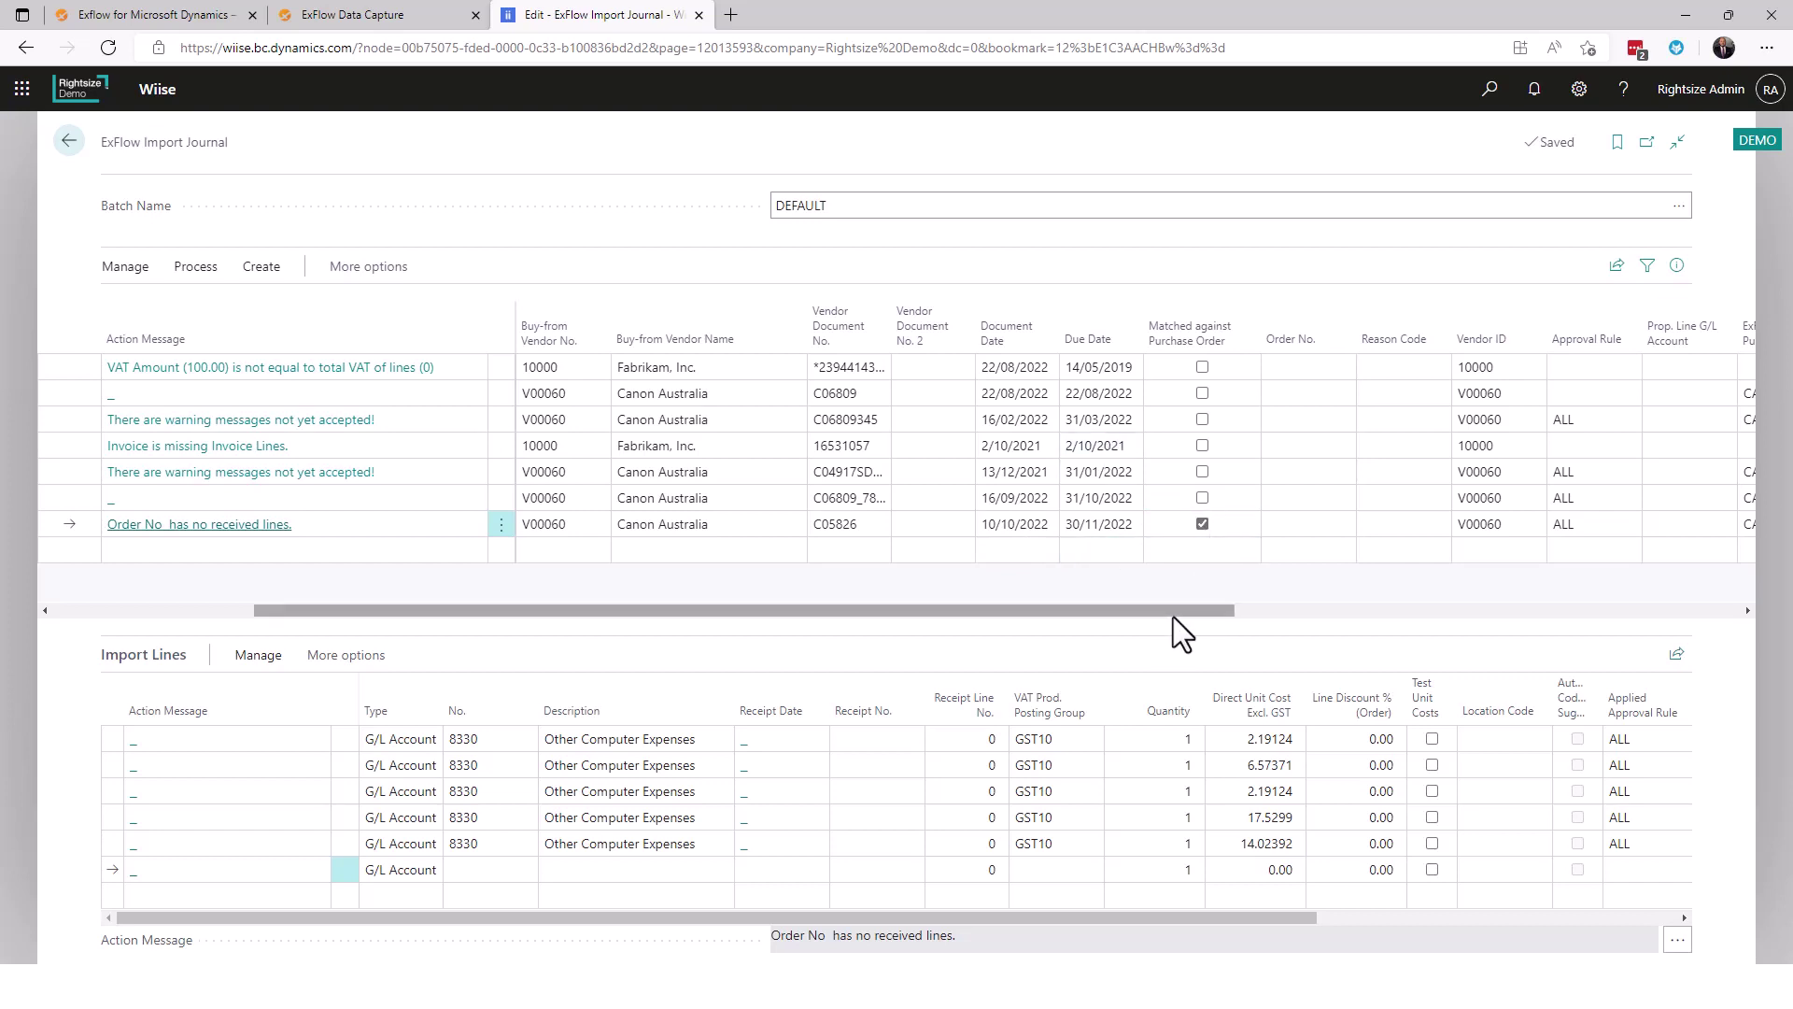
{"action": "left_click_drag", "start_coordinate": [1179, 614], "coordinate": [1332, 624]}
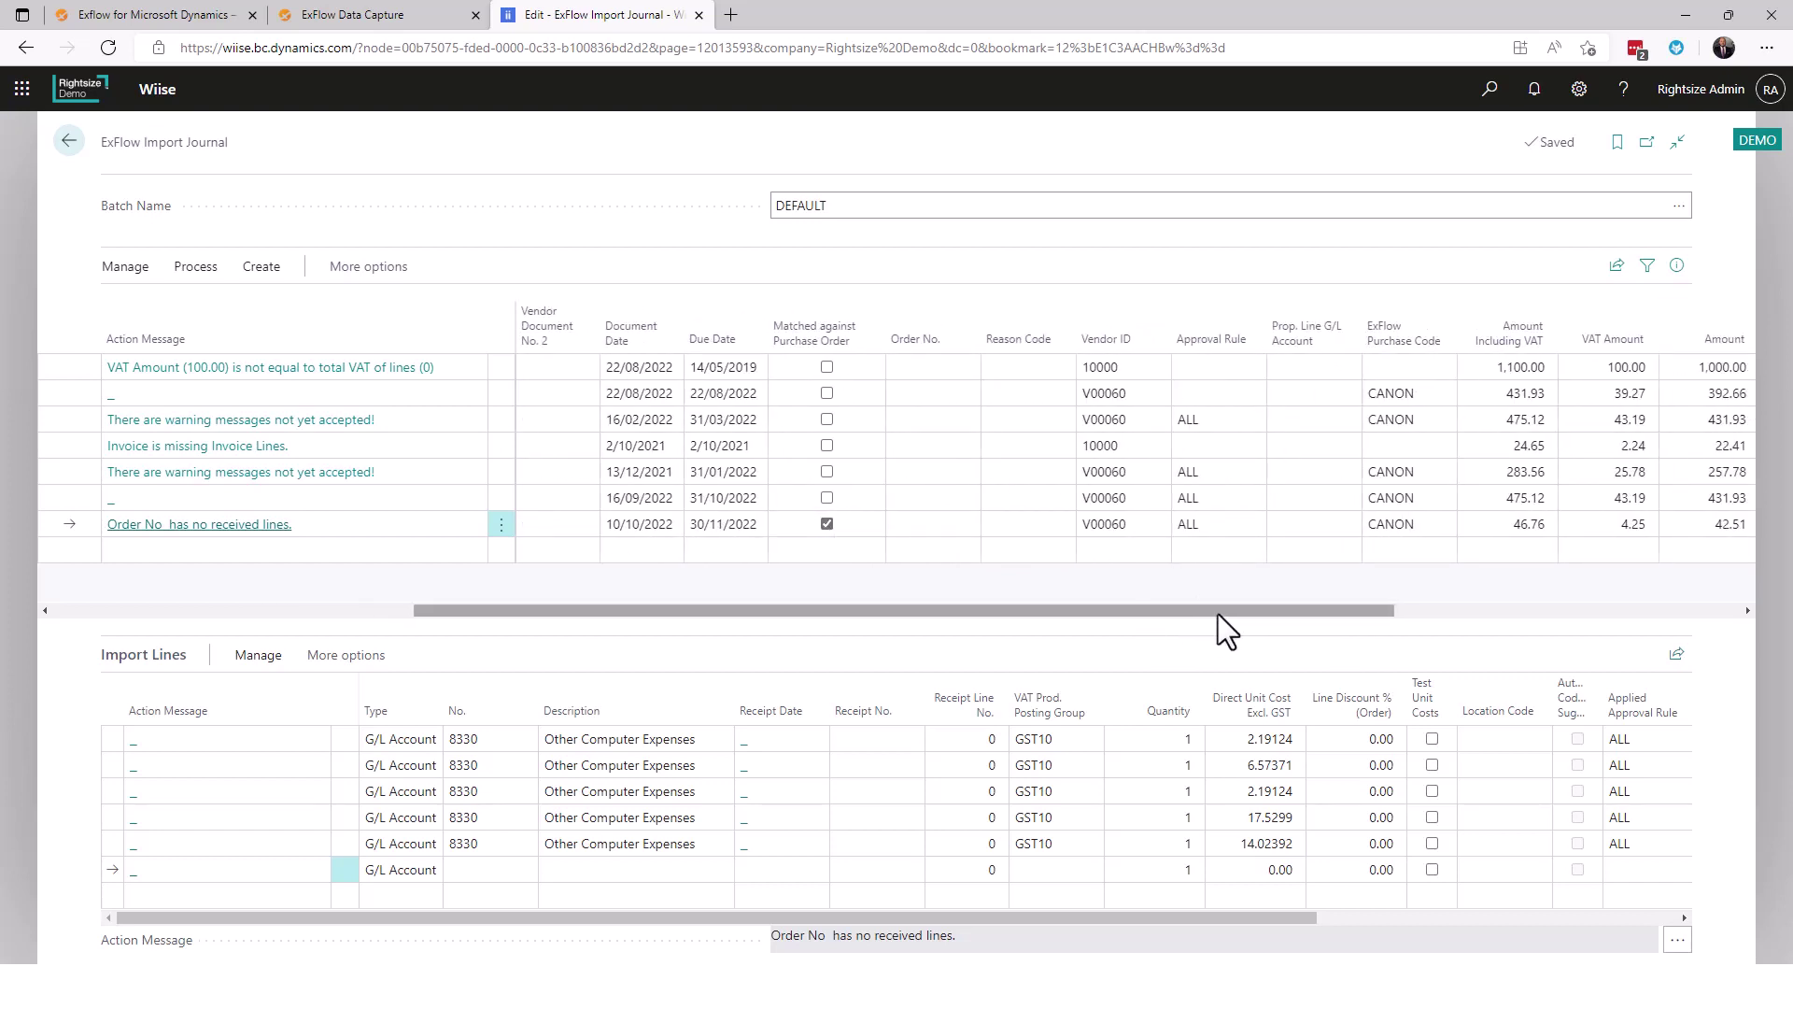
{"action": "left_click_drag", "start_coordinate": [1208, 611], "coordinate": [757, 610]}
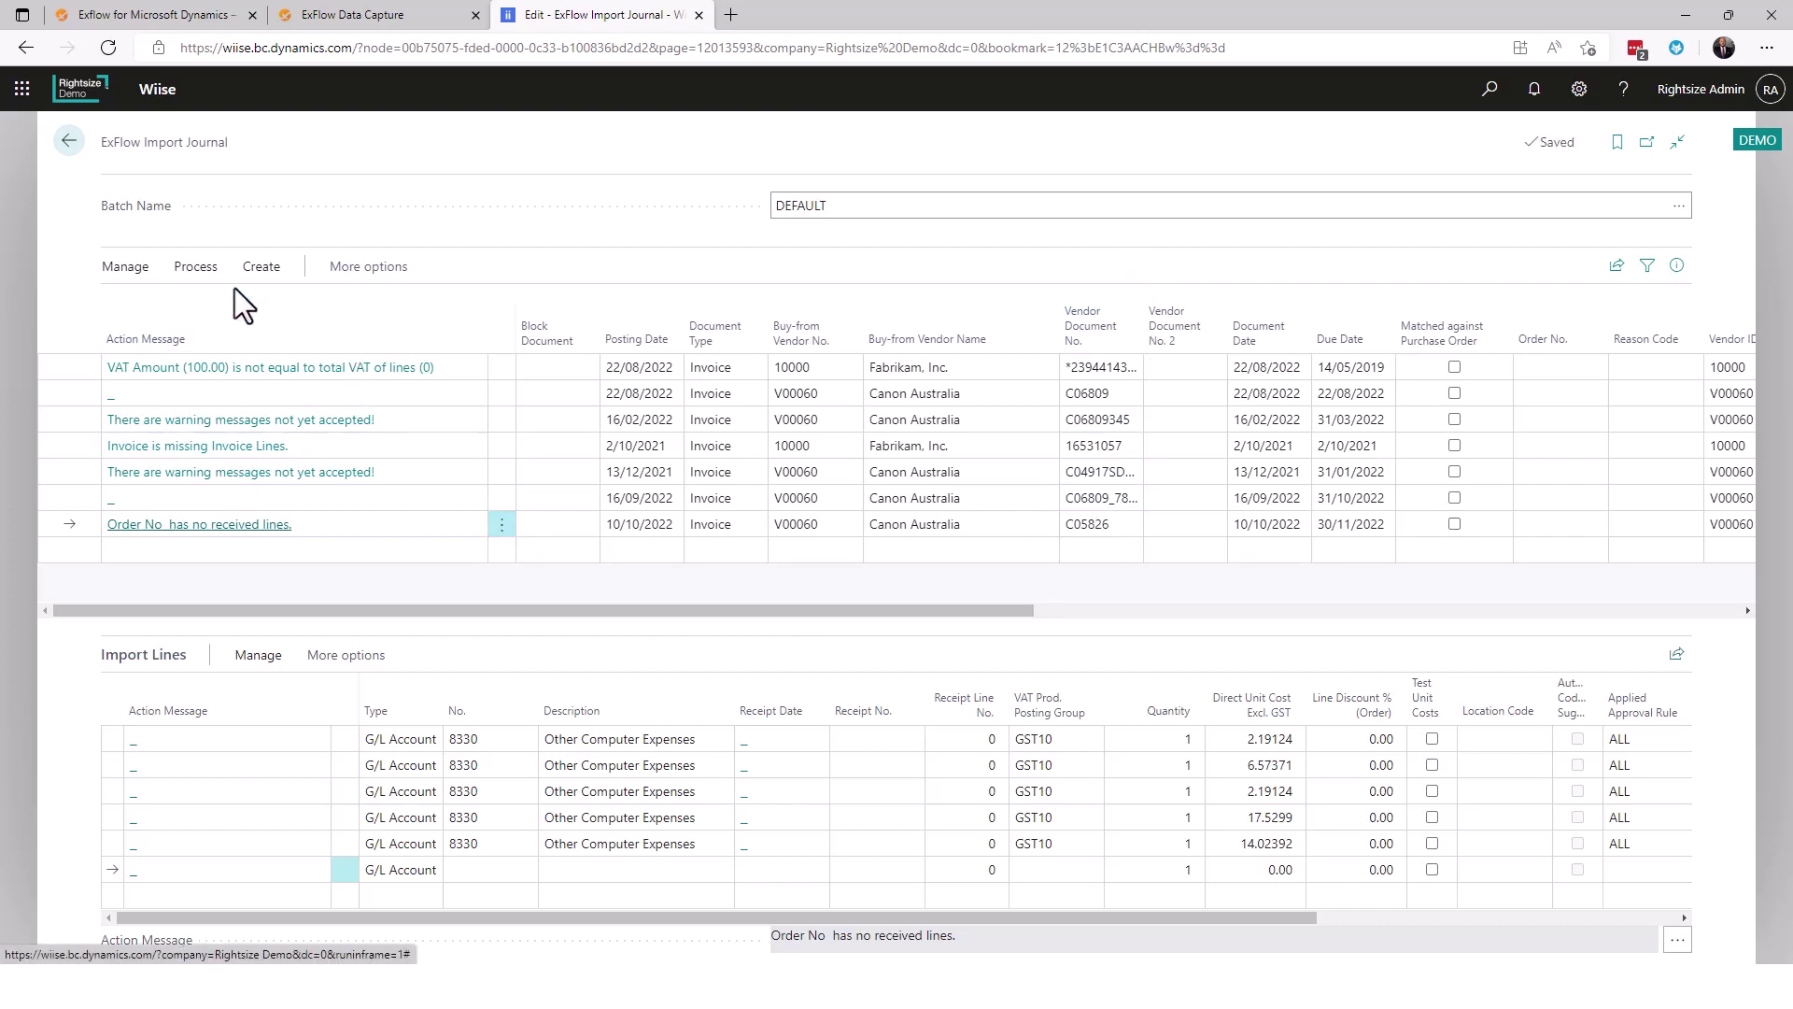
- Verify the Canon line so it shows 46.76 incl. 4.25 VAT, purchase code CANON, rule ALL
{"action": "left_click", "coordinate": [197, 269]}
{"action": "left_click", "coordinate": [338, 308]}
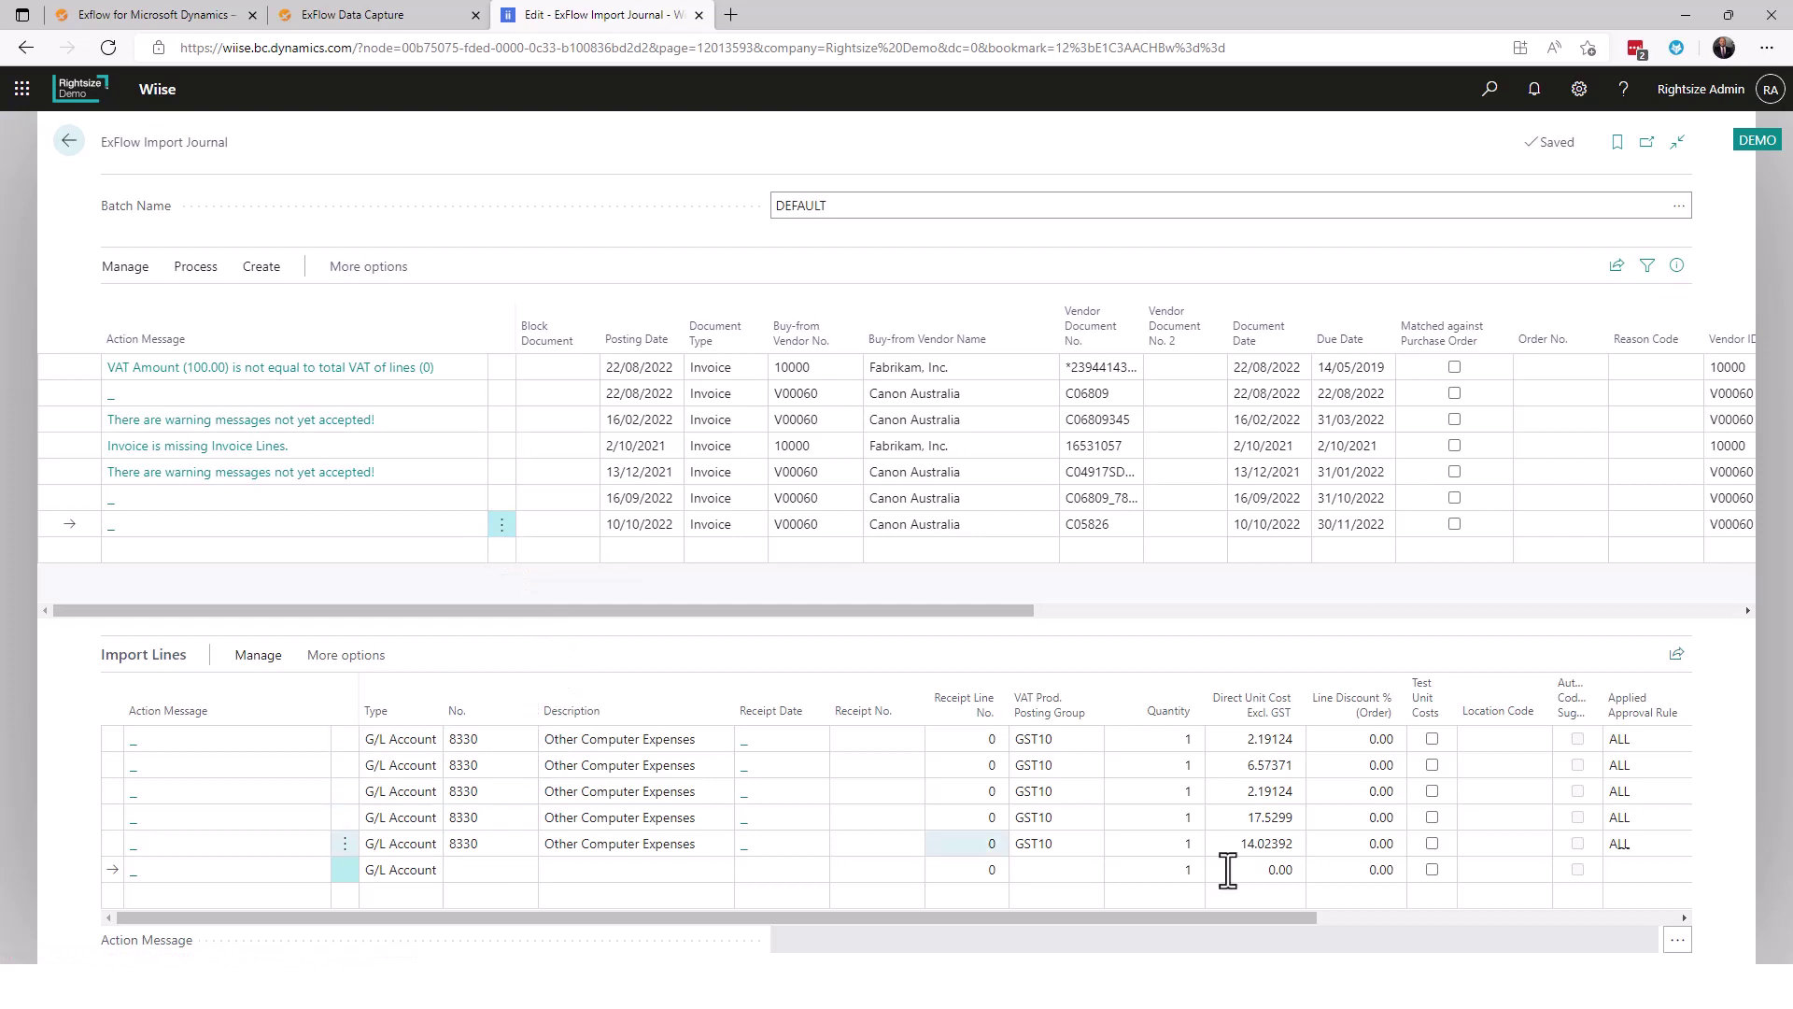
{"action": "left_click_drag", "start_coordinate": [1252, 921], "coordinate": [1292, 916]}
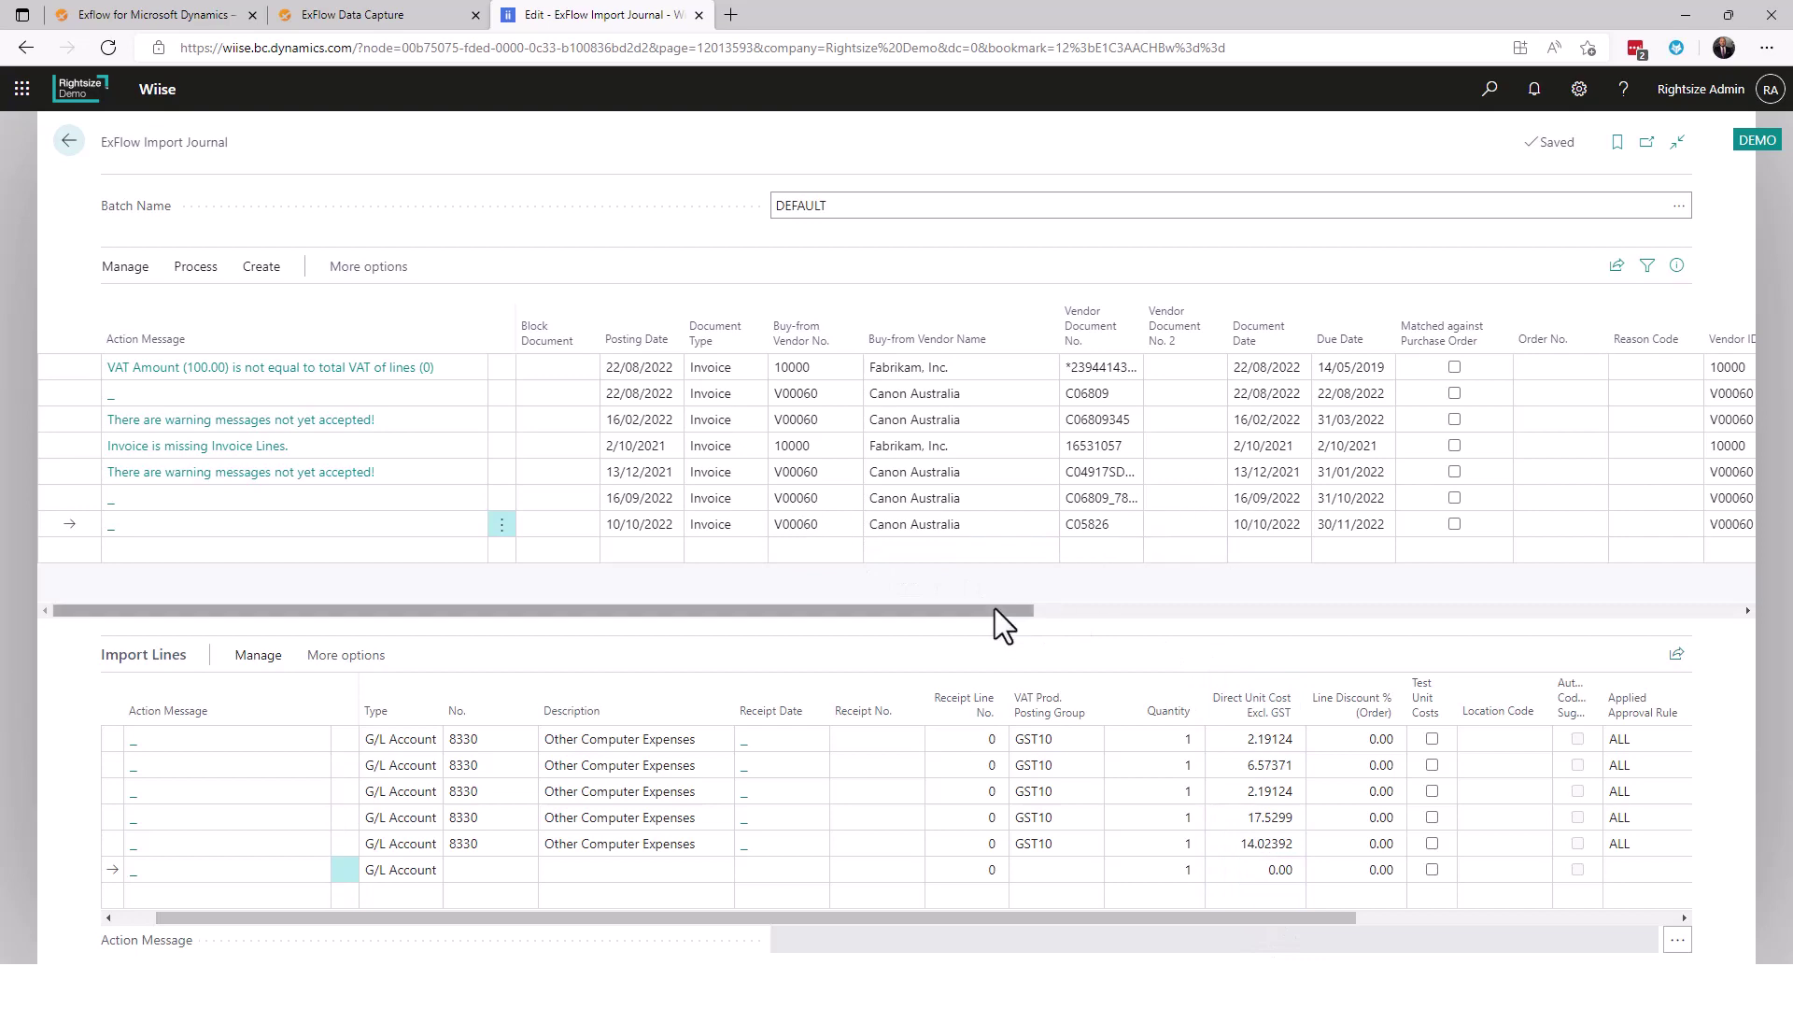
{"action": "left_click_drag", "start_coordinate": [999, 612], "coordinate": [827, 625]}
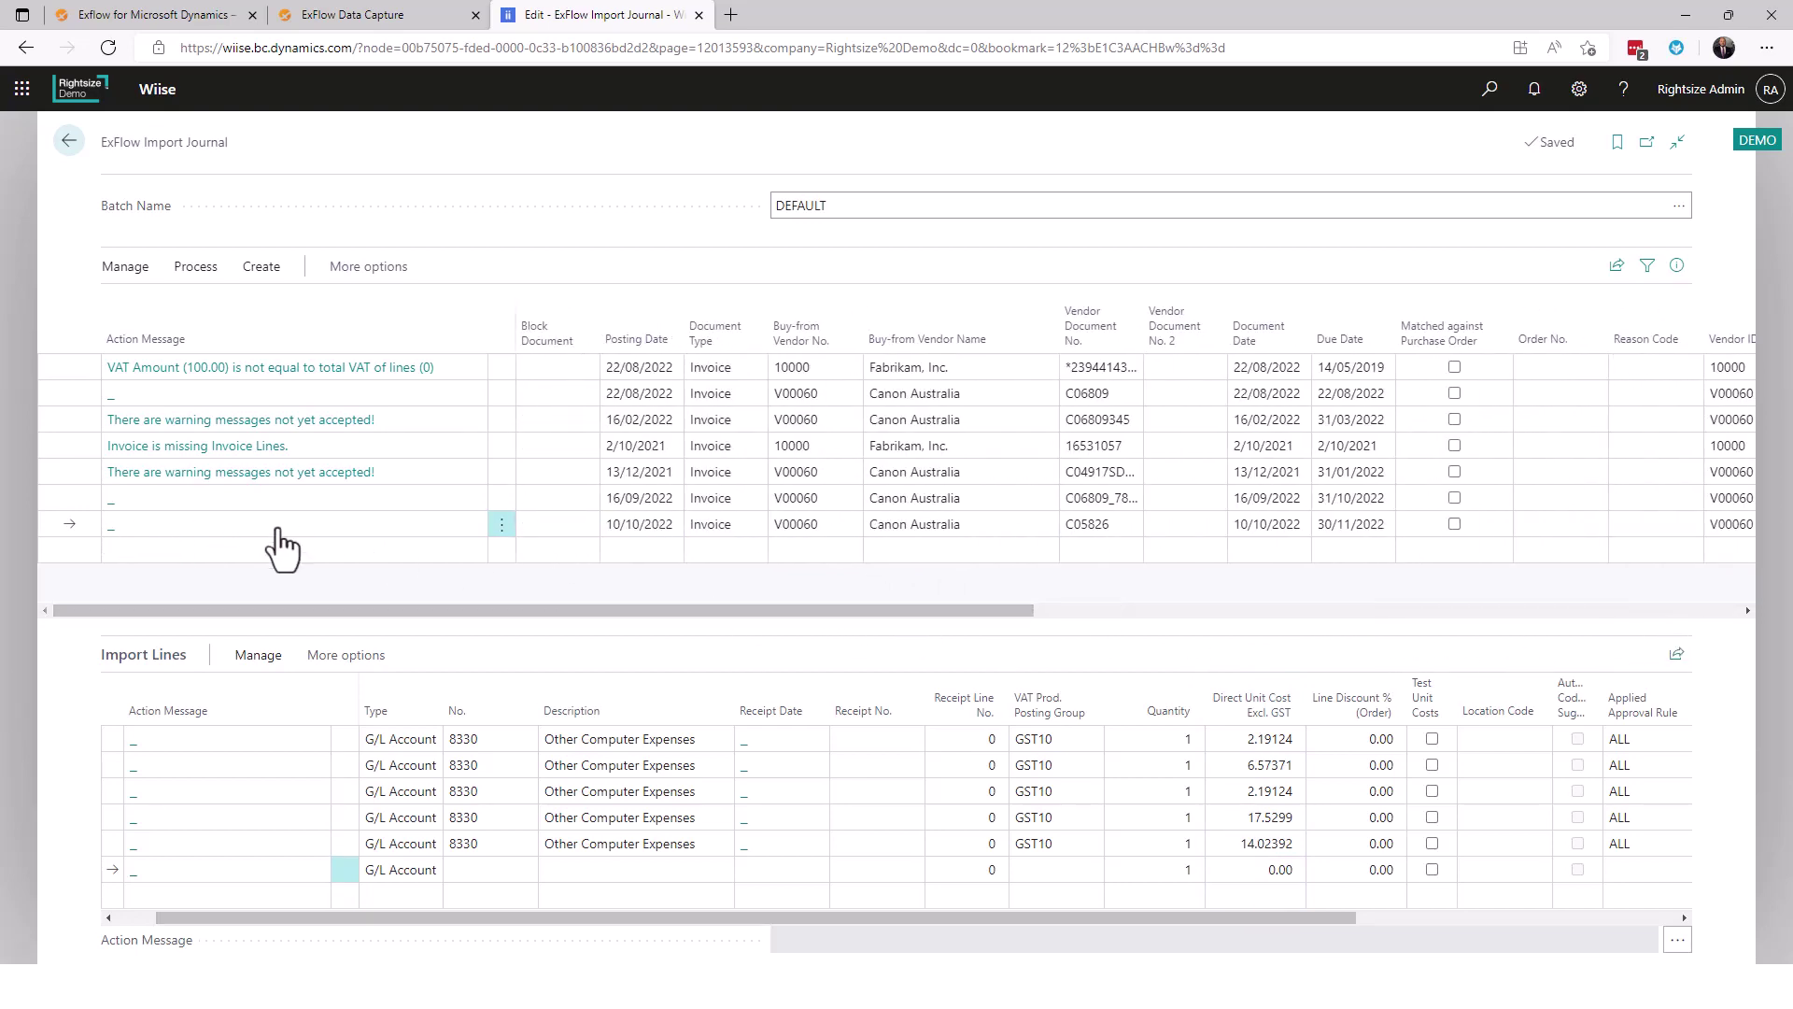
- Create purchase invoice 108487 from the Canon C05826 line, confirm it, and go back home
{"action": "left_click", "coordinate": [260, 269]}
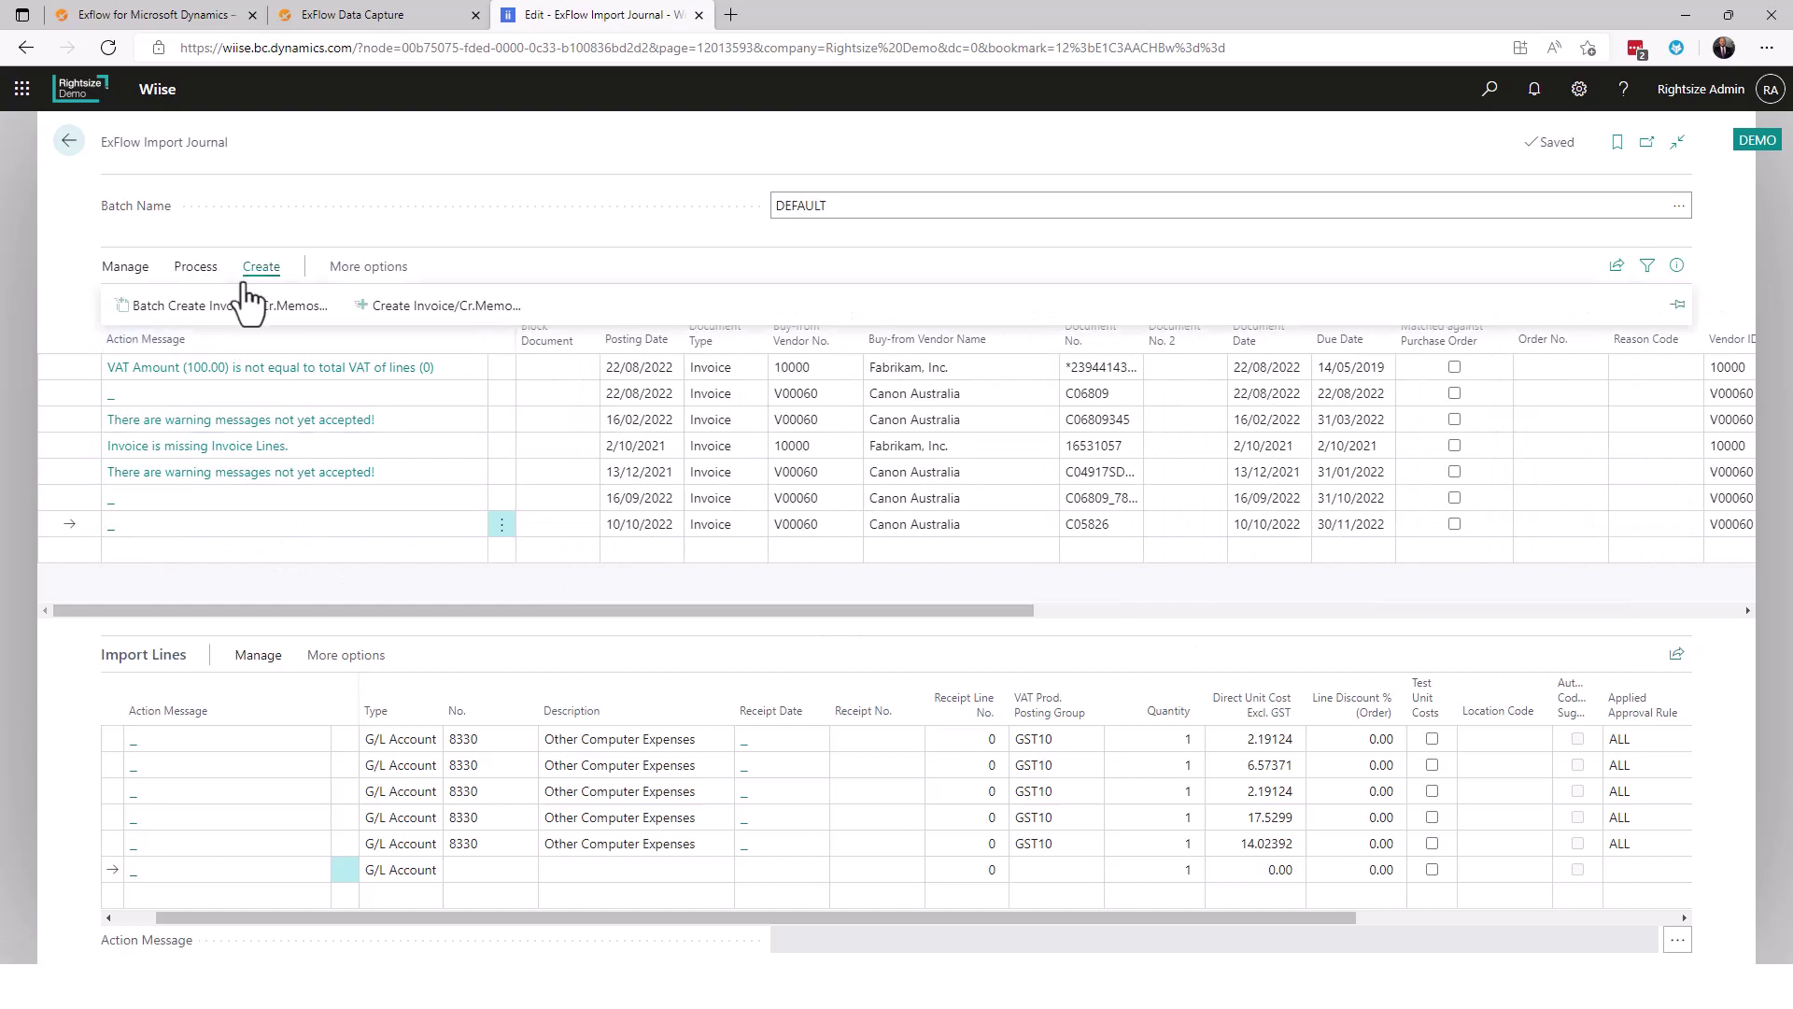
{"action": "left_click", "coordinate": [440, 318]}
{"action": "left_click", "coordinate": [978, 587]}
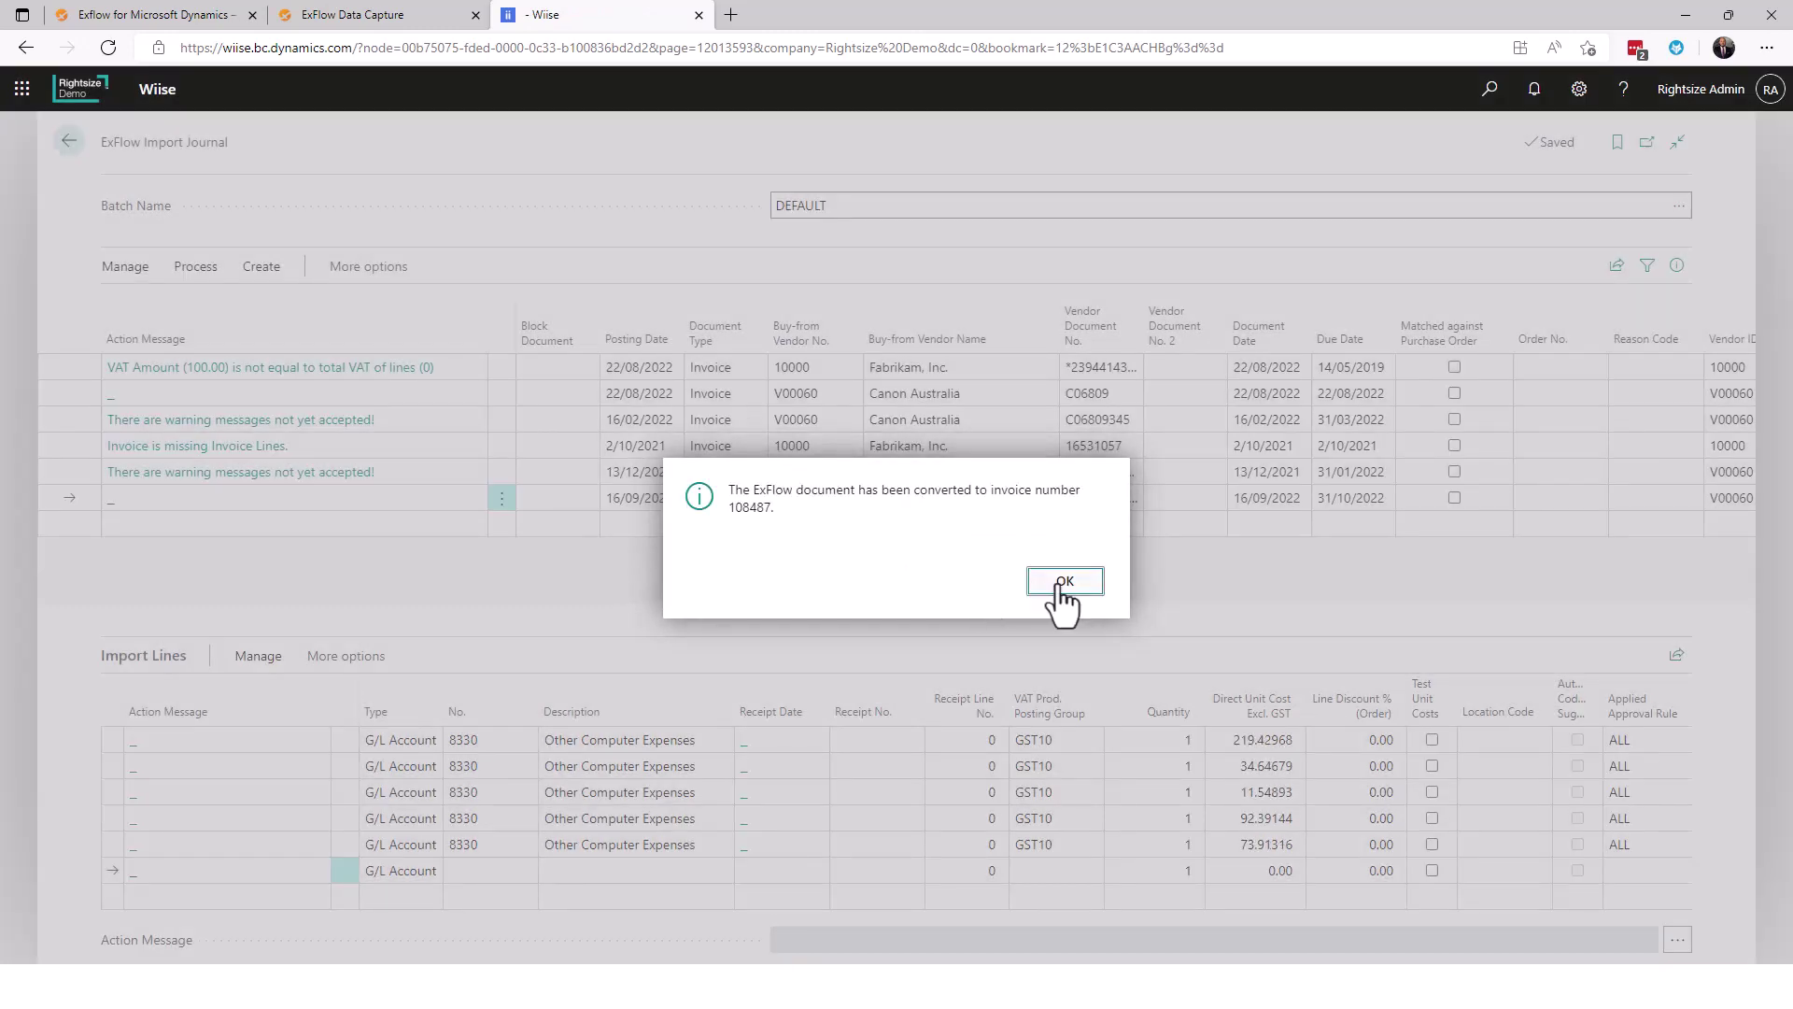
{"action": "left_click", "coordinate": [1062, 585]}
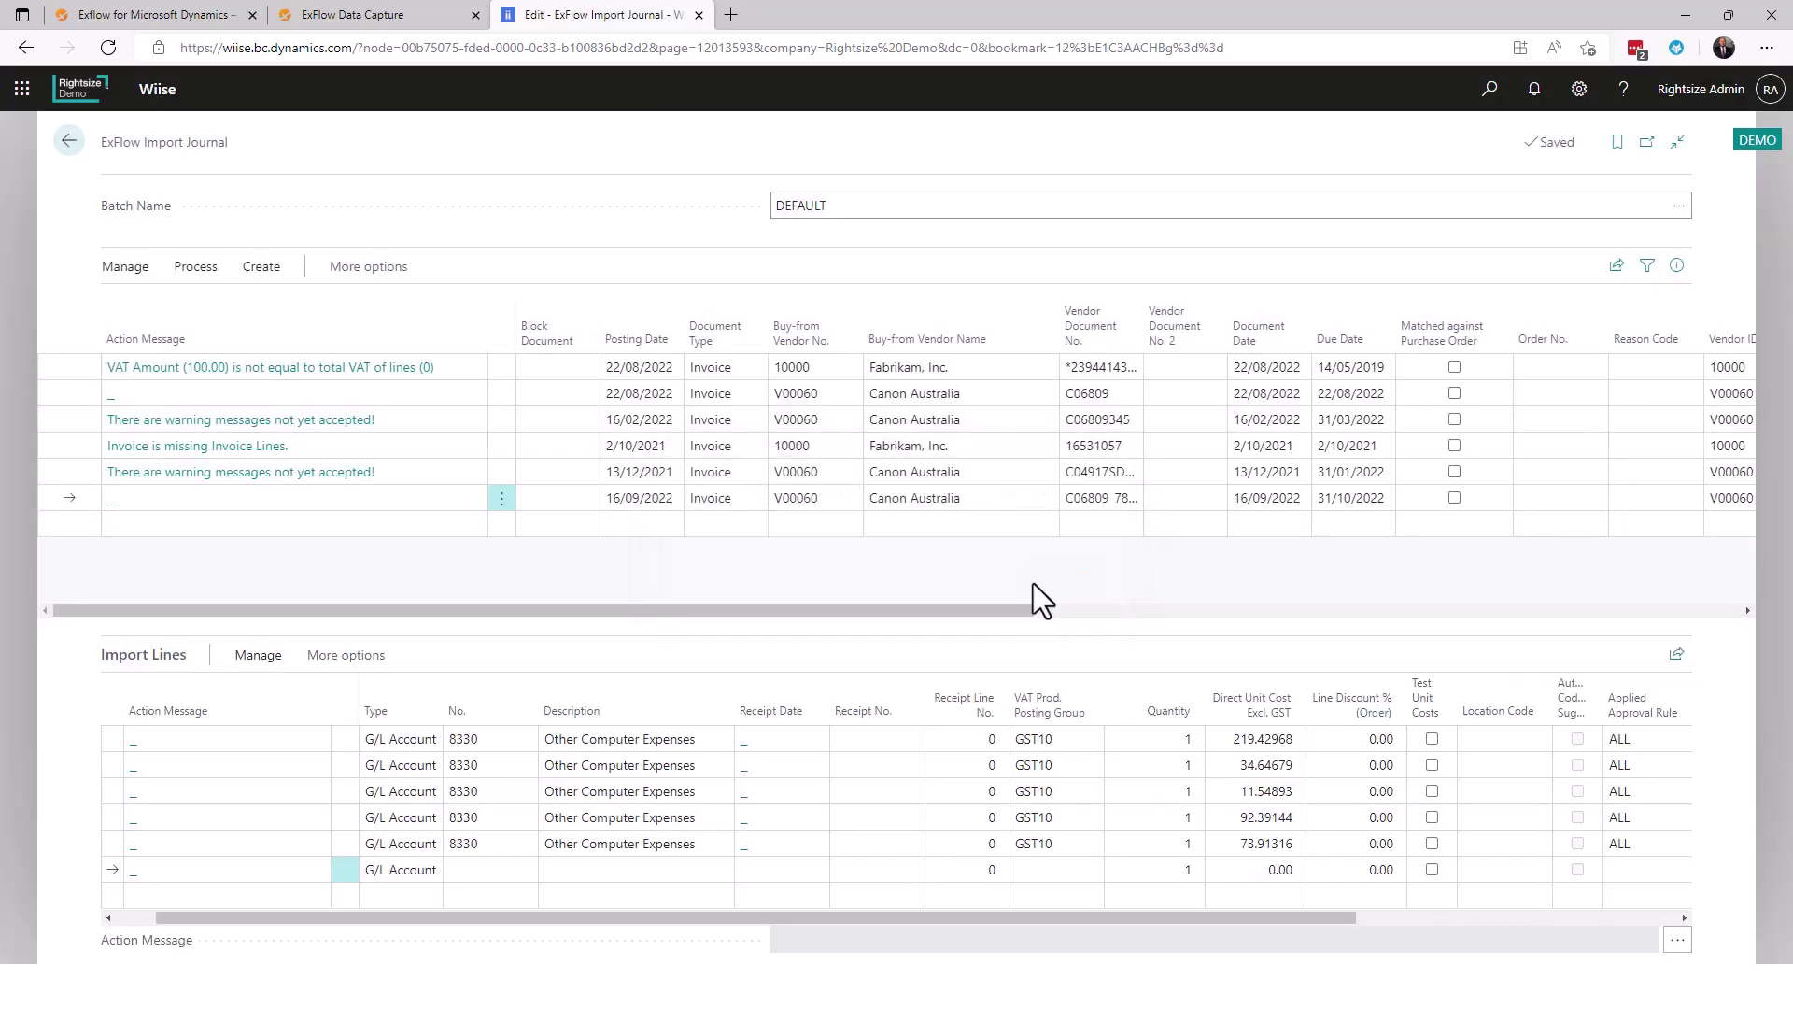
{"action": "left_click", "coordinate": [69, 142]}
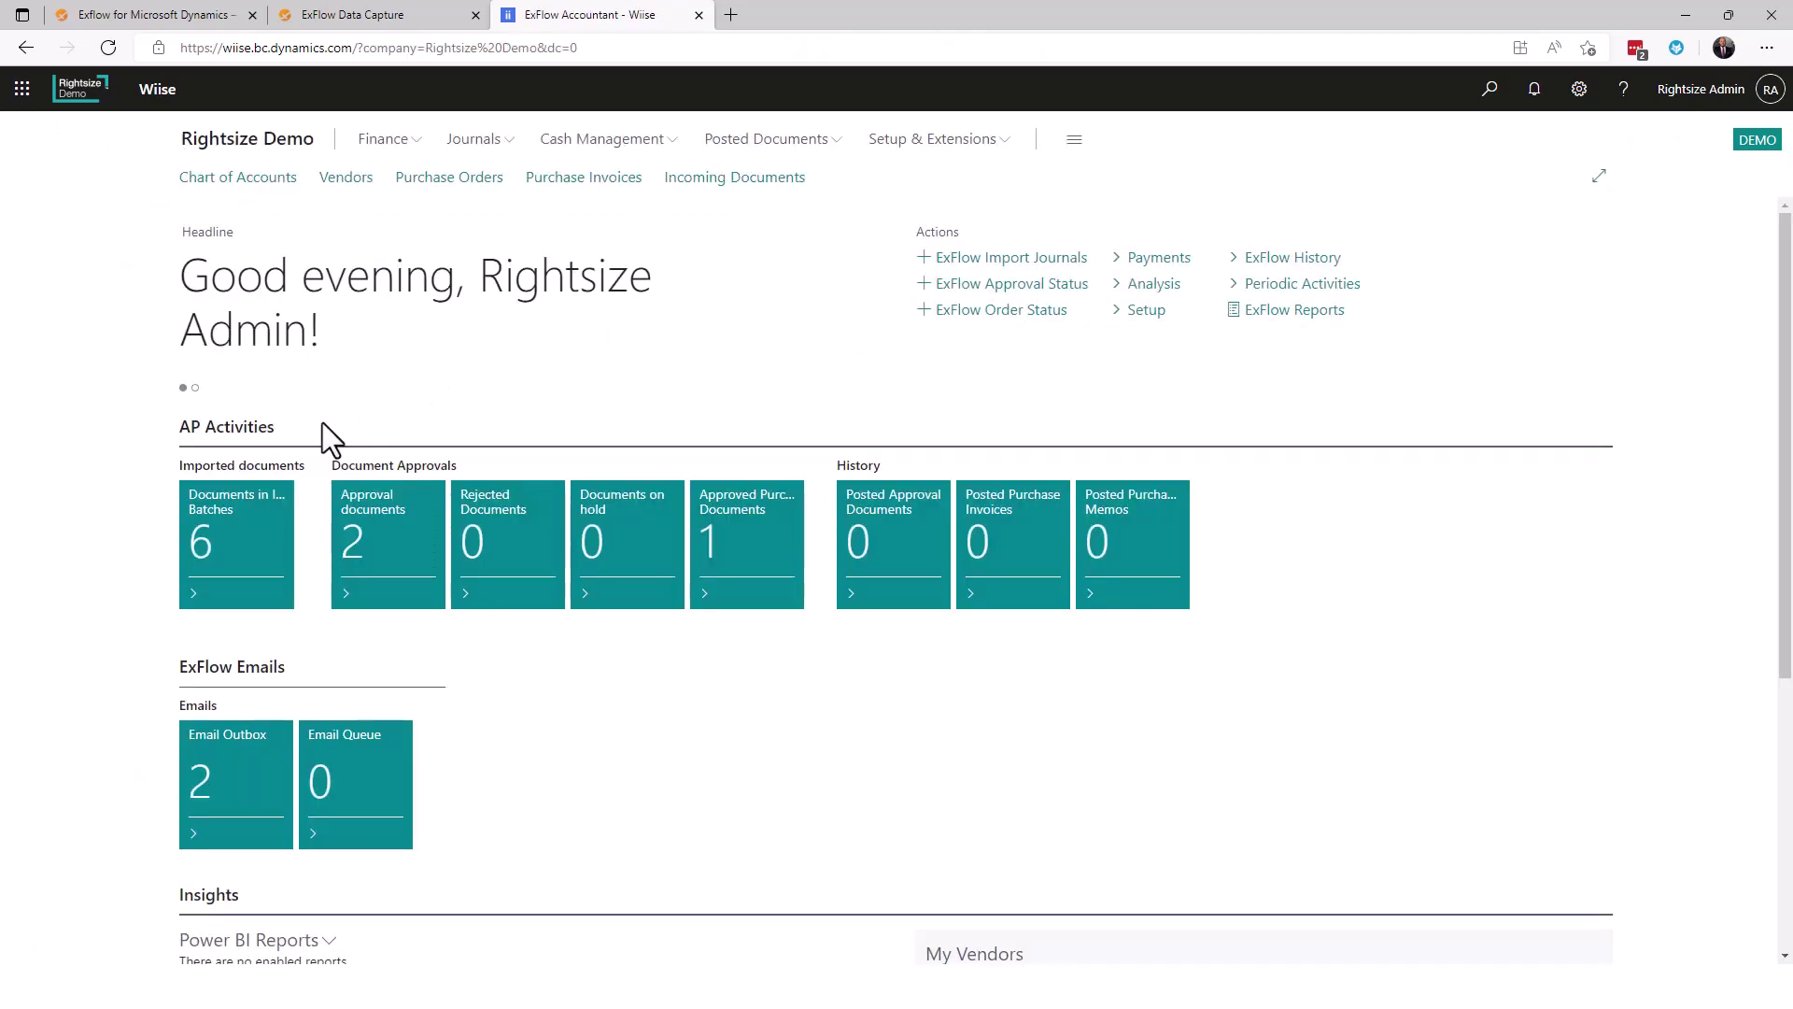
- Open the import journal's six remaining invoices and glance at the sixth line's actions and Create menu
{"action": "left_click", "coordinate": [240, 549]}
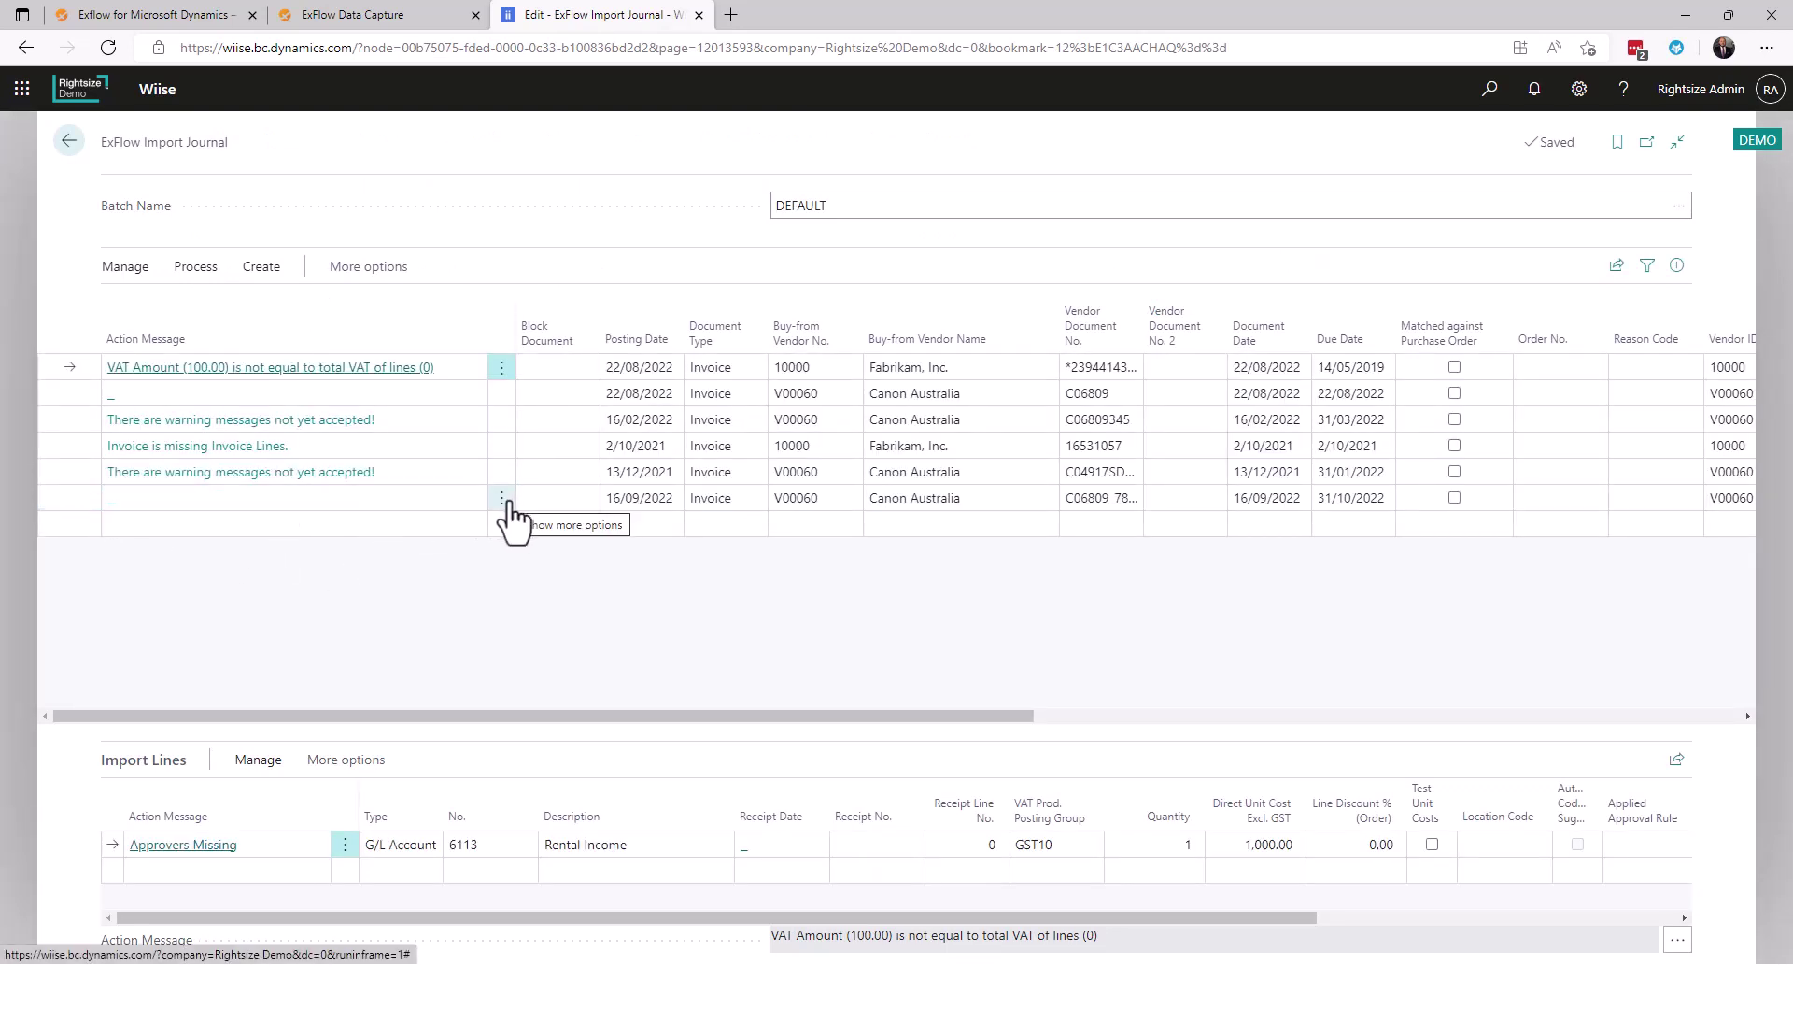
{"action": "left_click", "coordinate": [503, 498]}
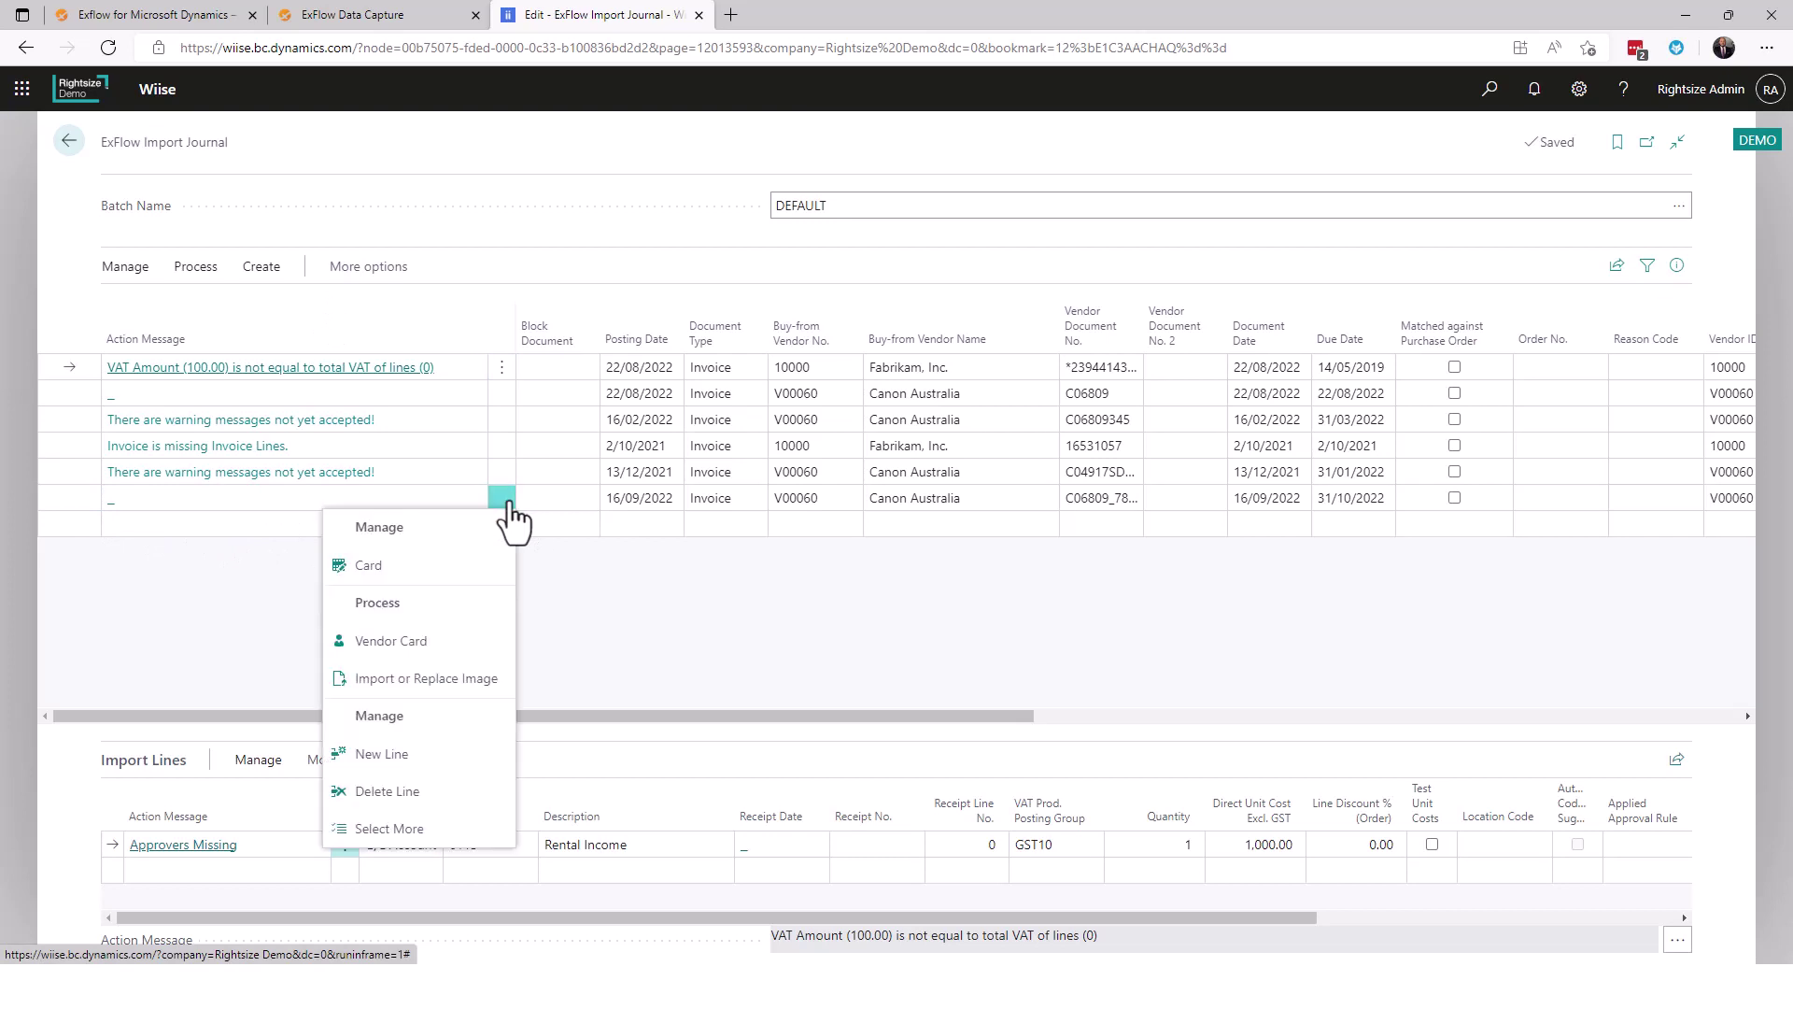
{"action": "left_click", "coordinate": [508, 295]}
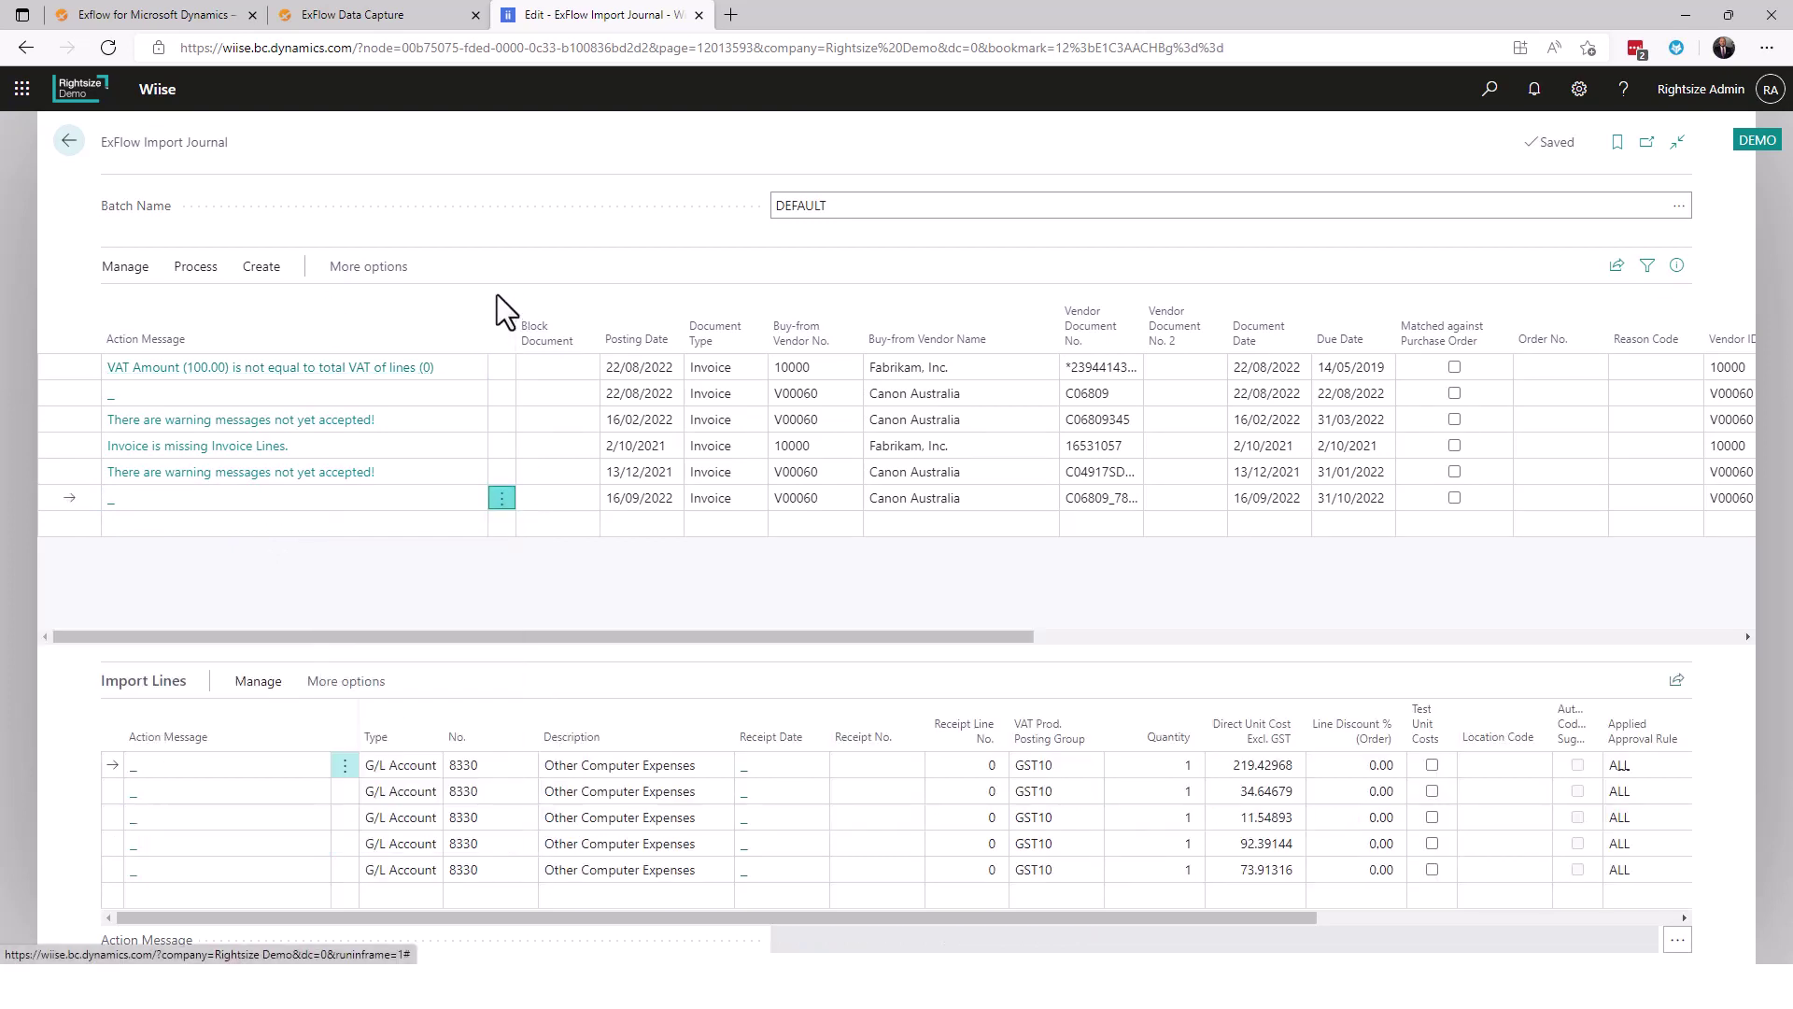
{"action": "left_click", "coordinate": [262, 268]}
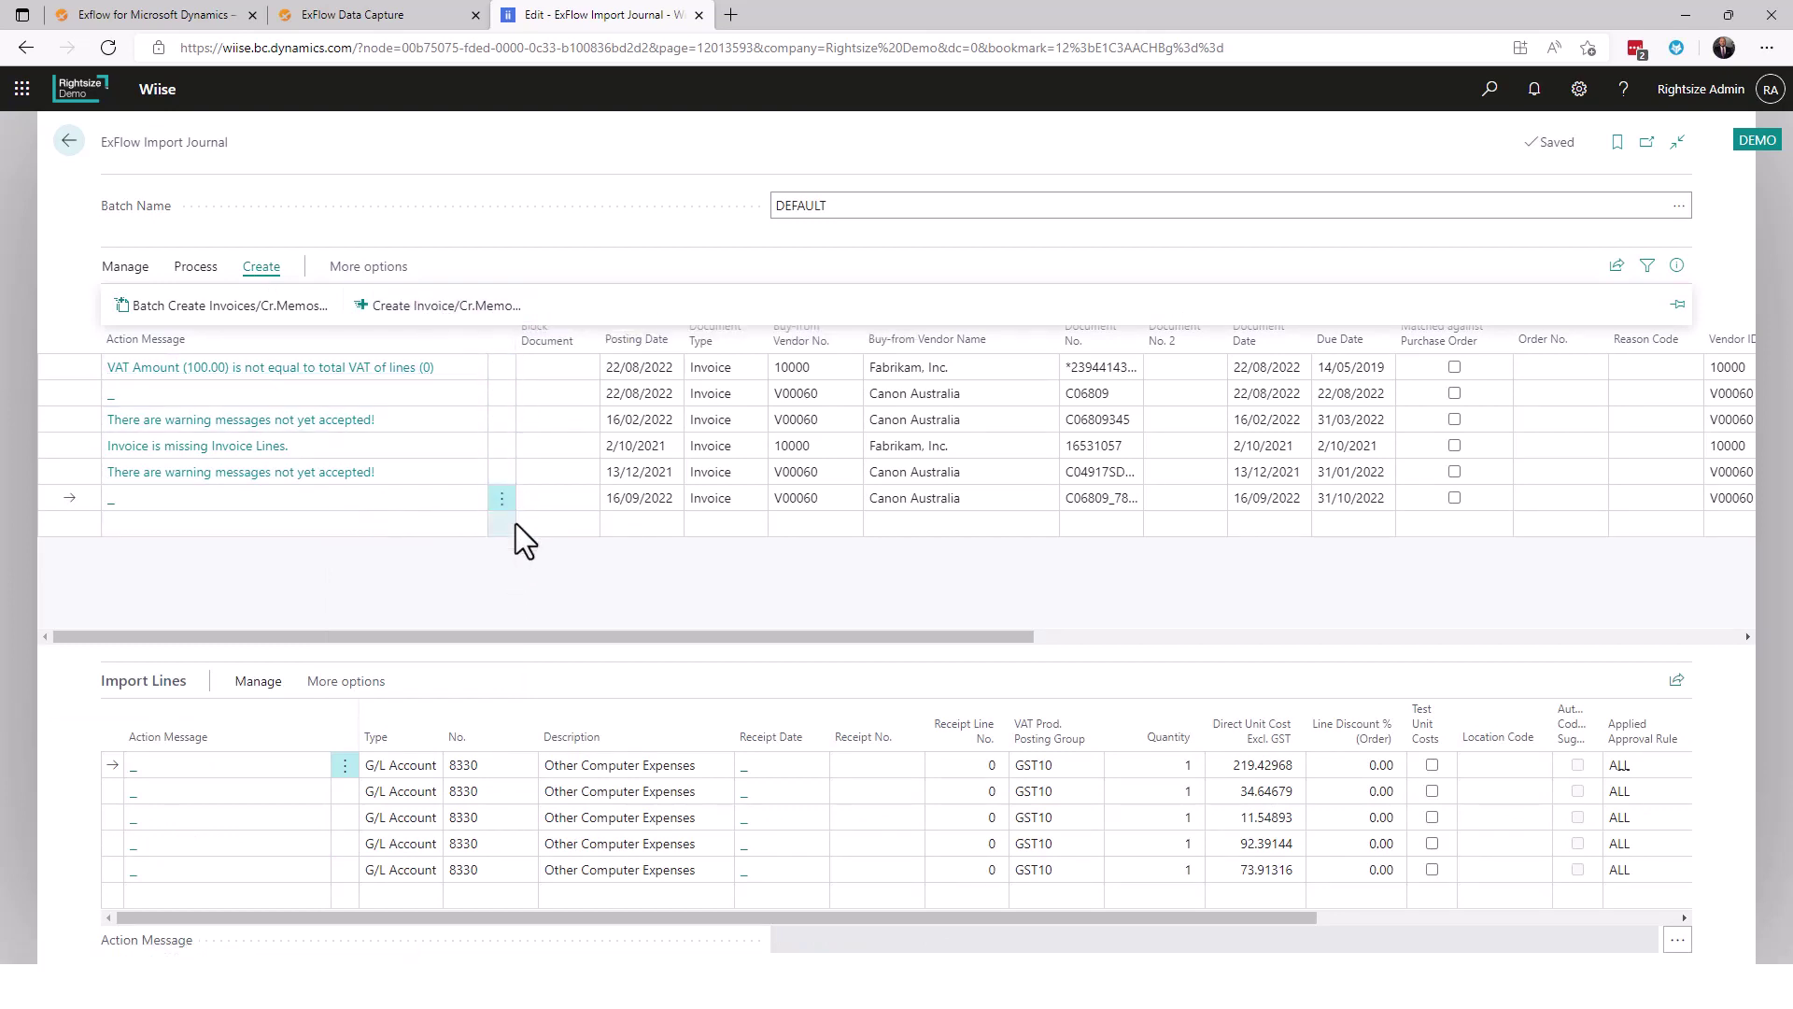
{"action": "left_click", "coordinate": [518, 560]}
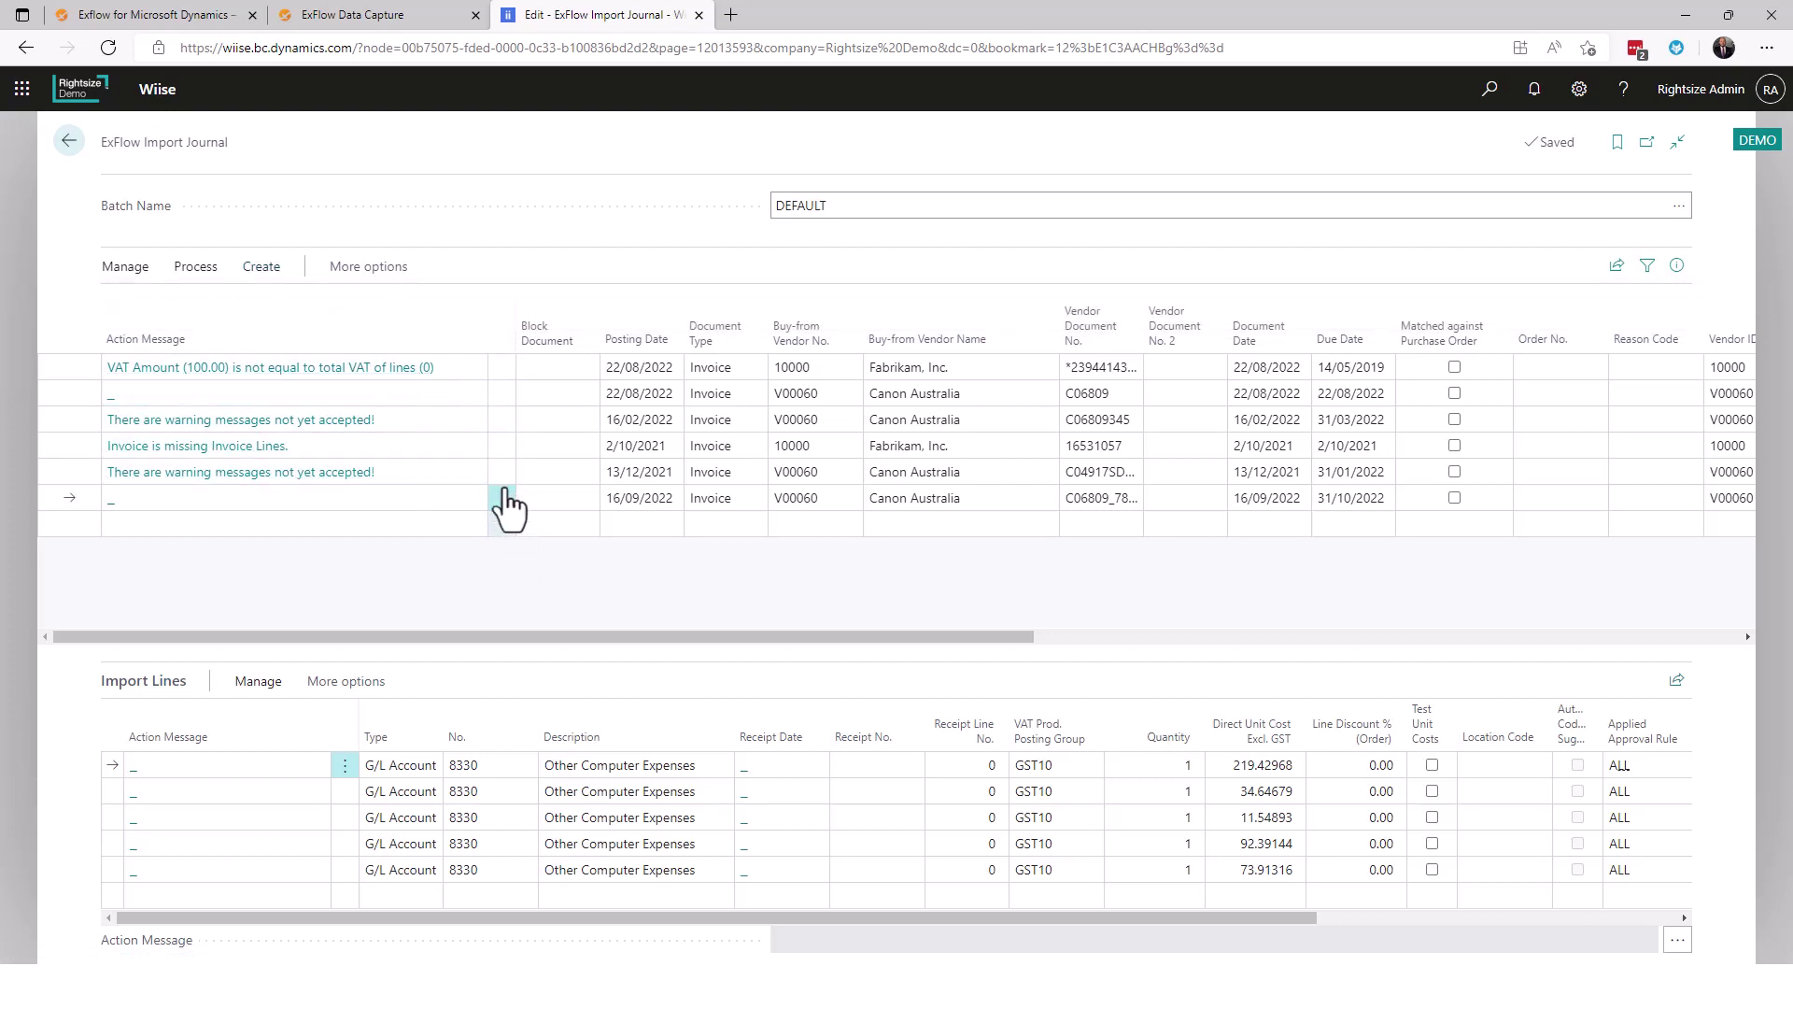
- Inspect and dismiss the action lists for the first, third and sixth journal lines
{"action": "left_click", "coordinate": [502, 369]}
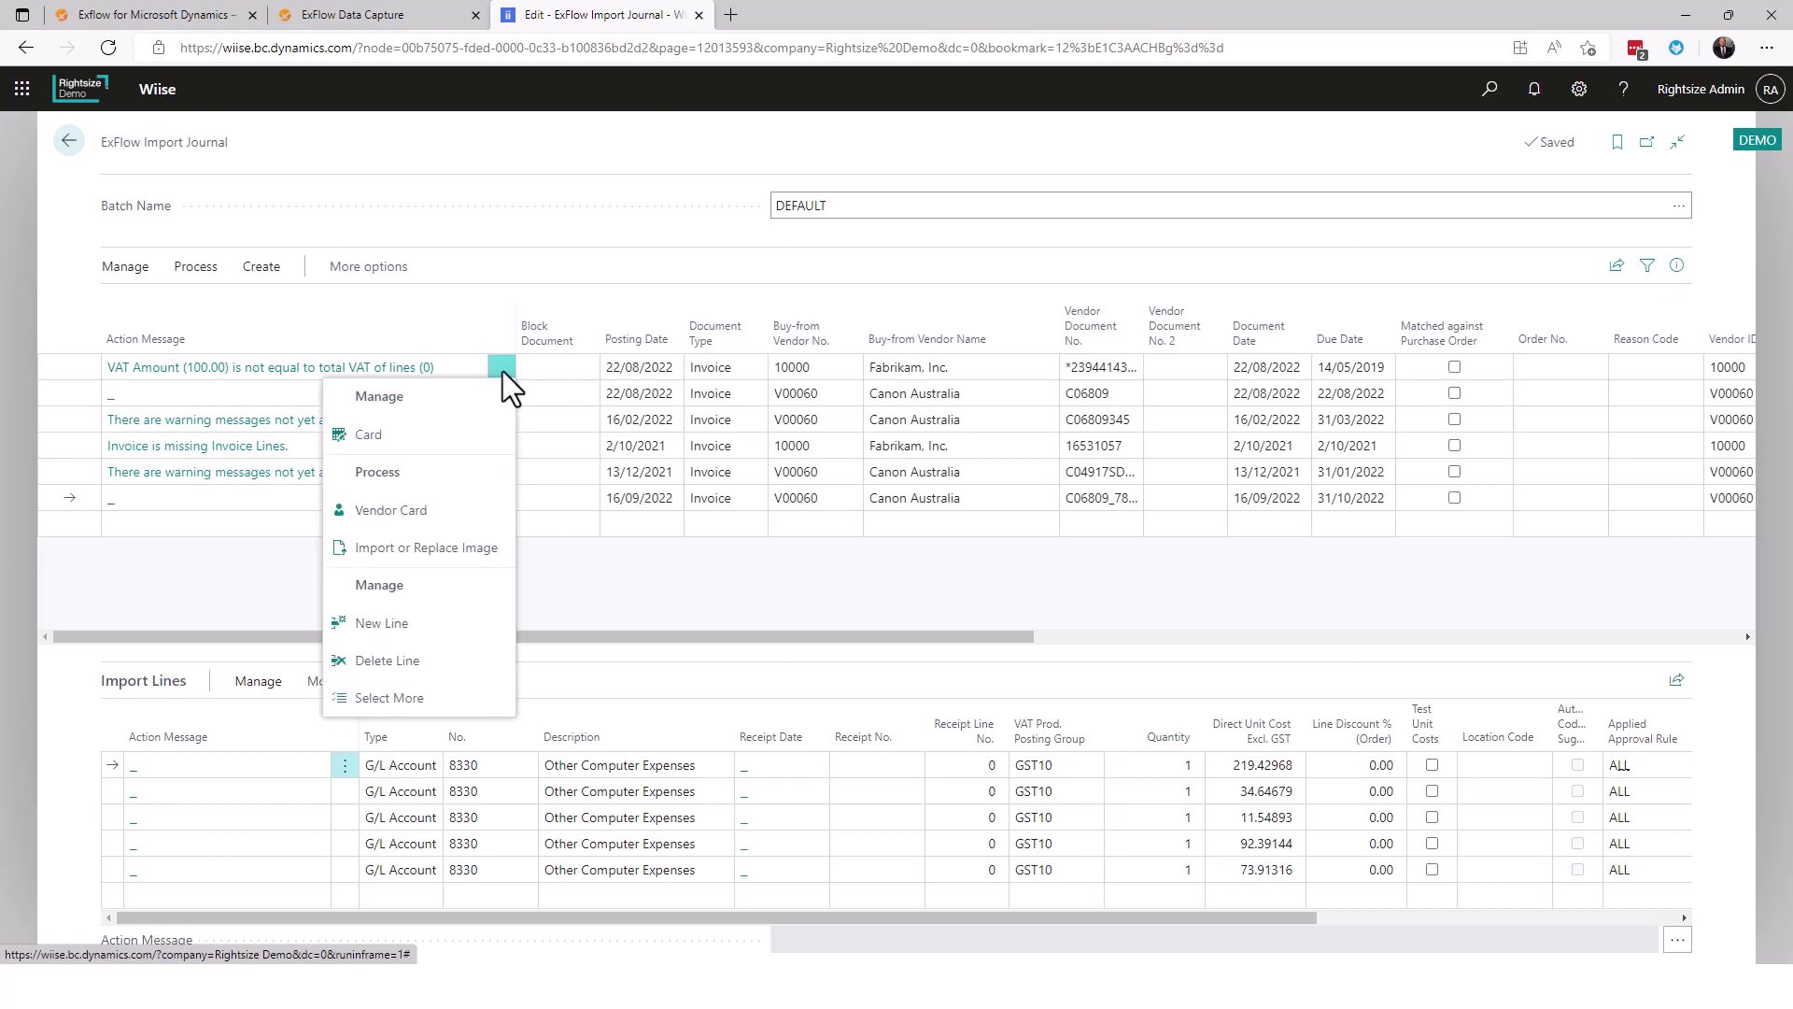
{"action": "left_click", "coordinate": [699, 586]}
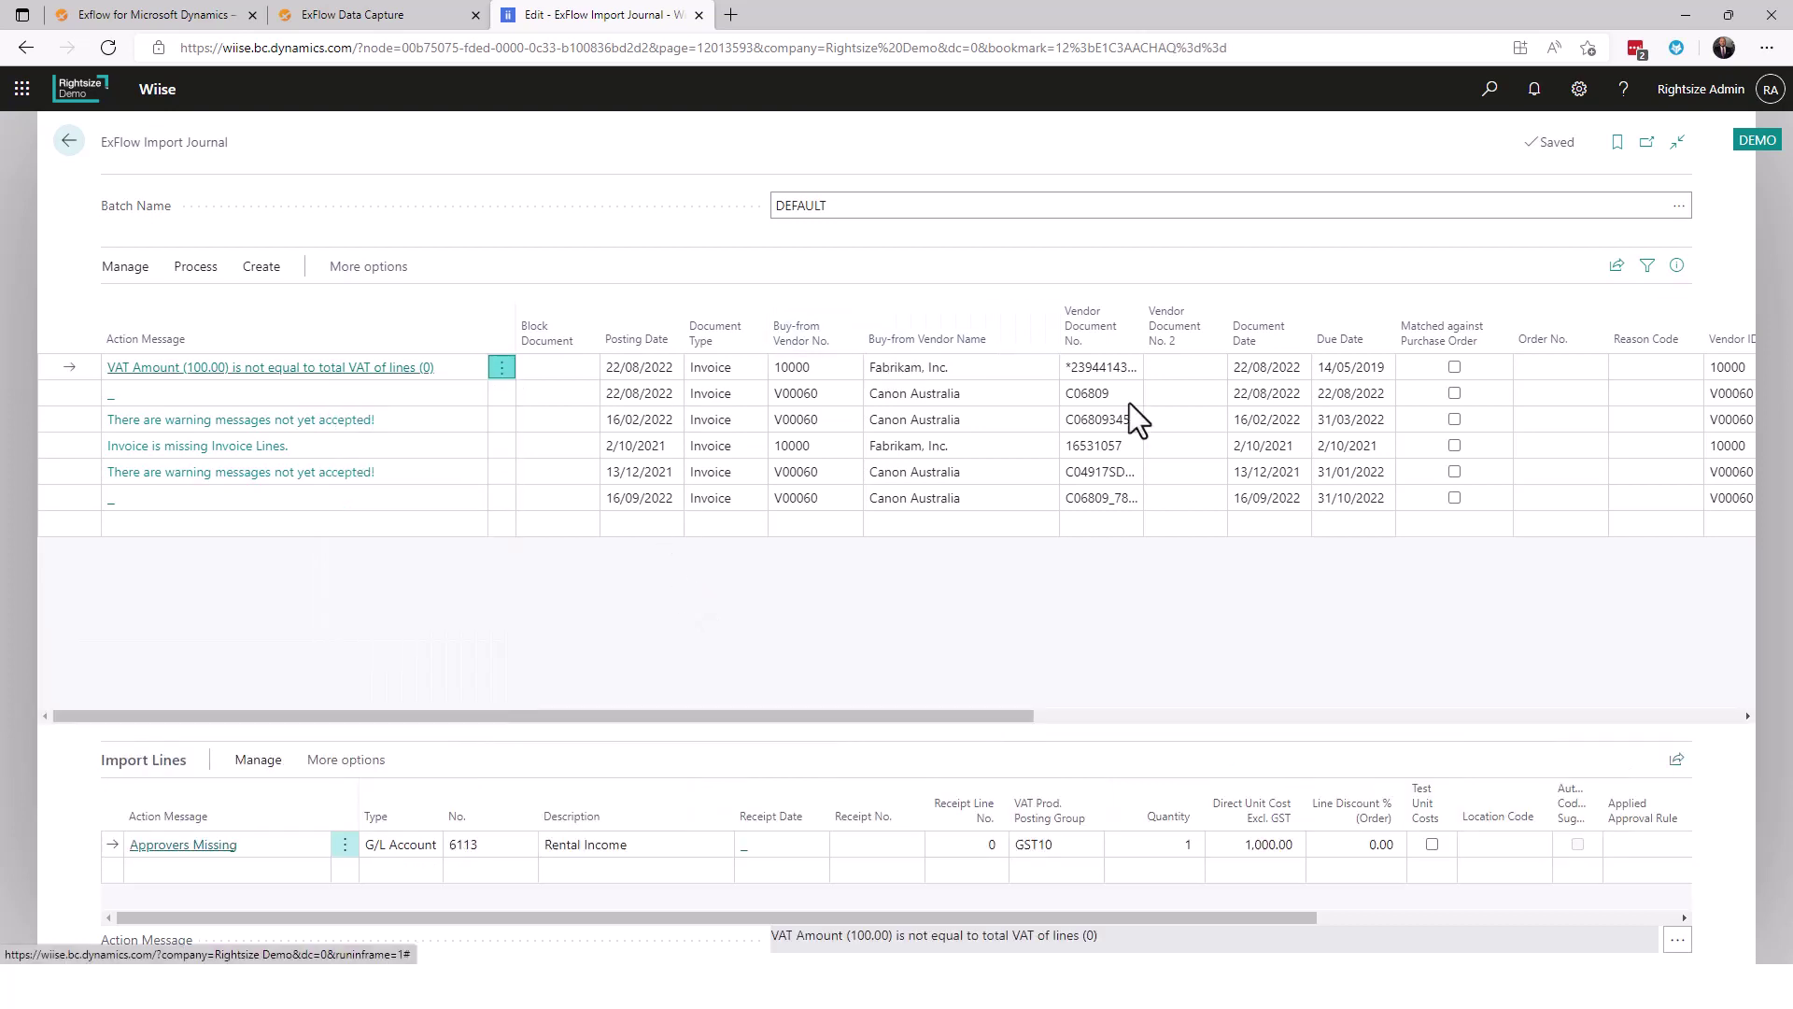
{"action": "left_click_drag", "start_coordinate": [999, 715], "coordinate": [1488, 726]}
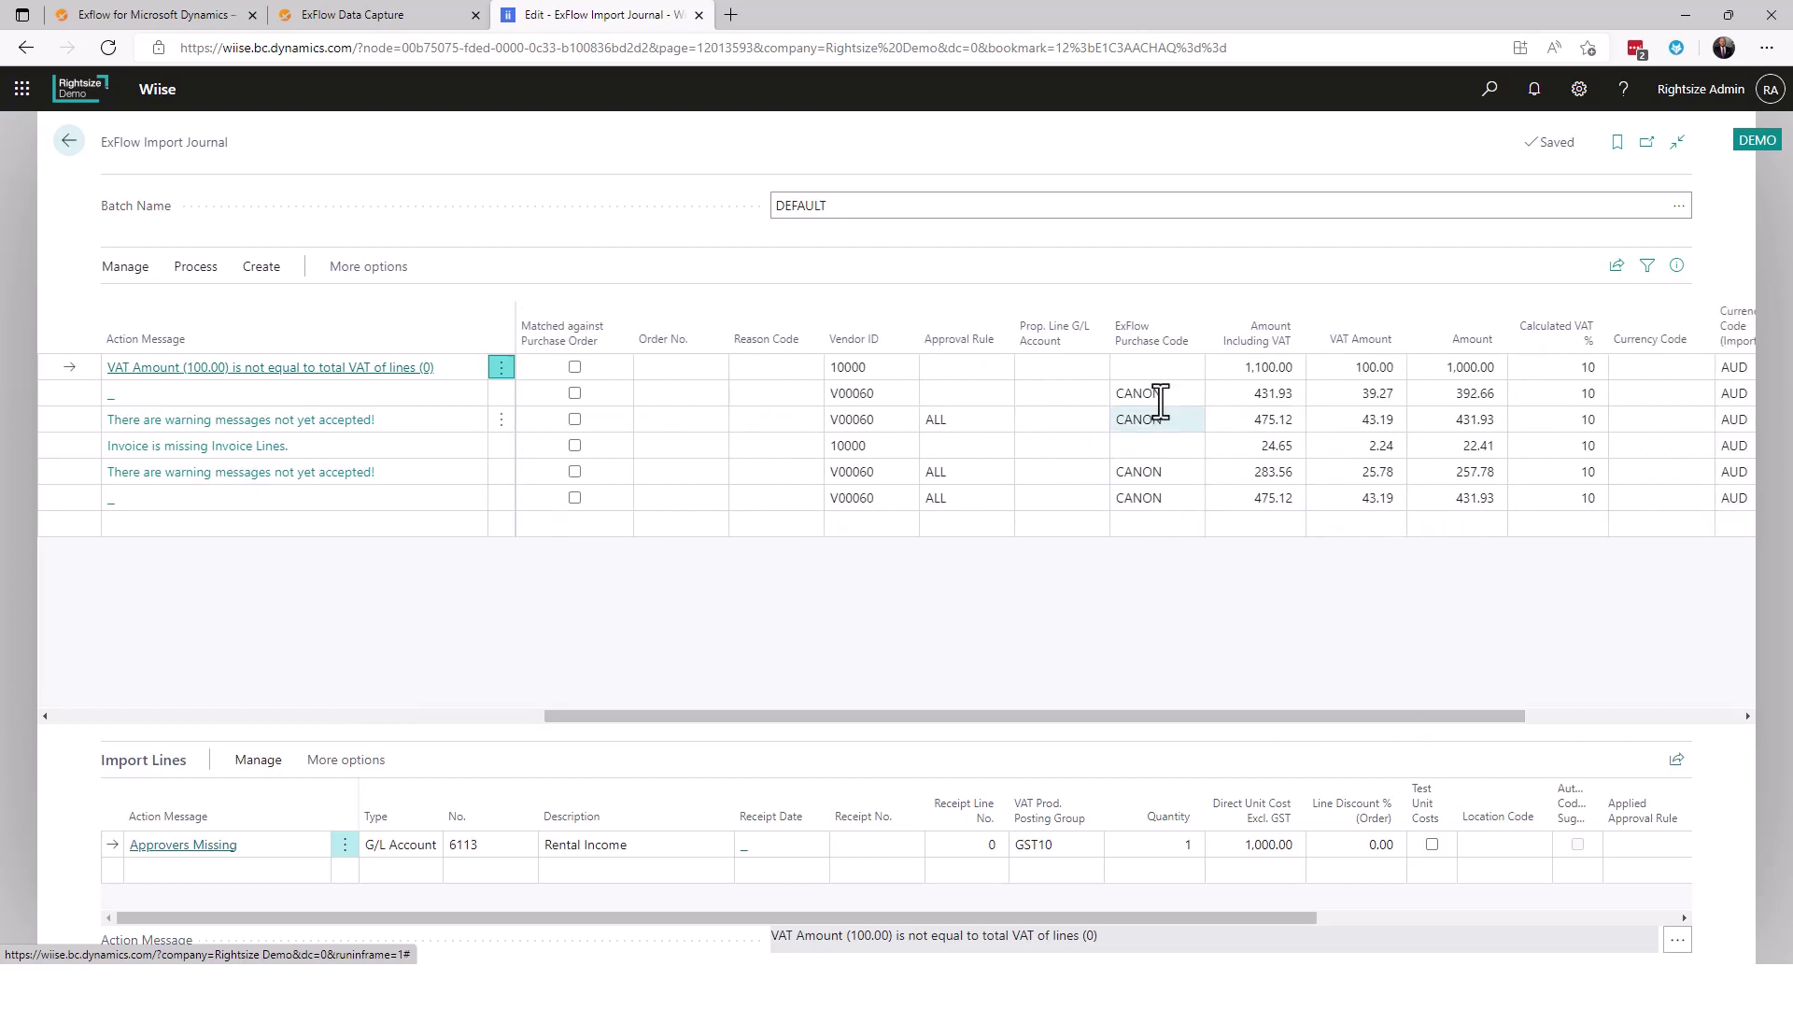
{"action": "left_click_drag", "start_coordinate": [1320, 725], "coordinate": [560, 738]}
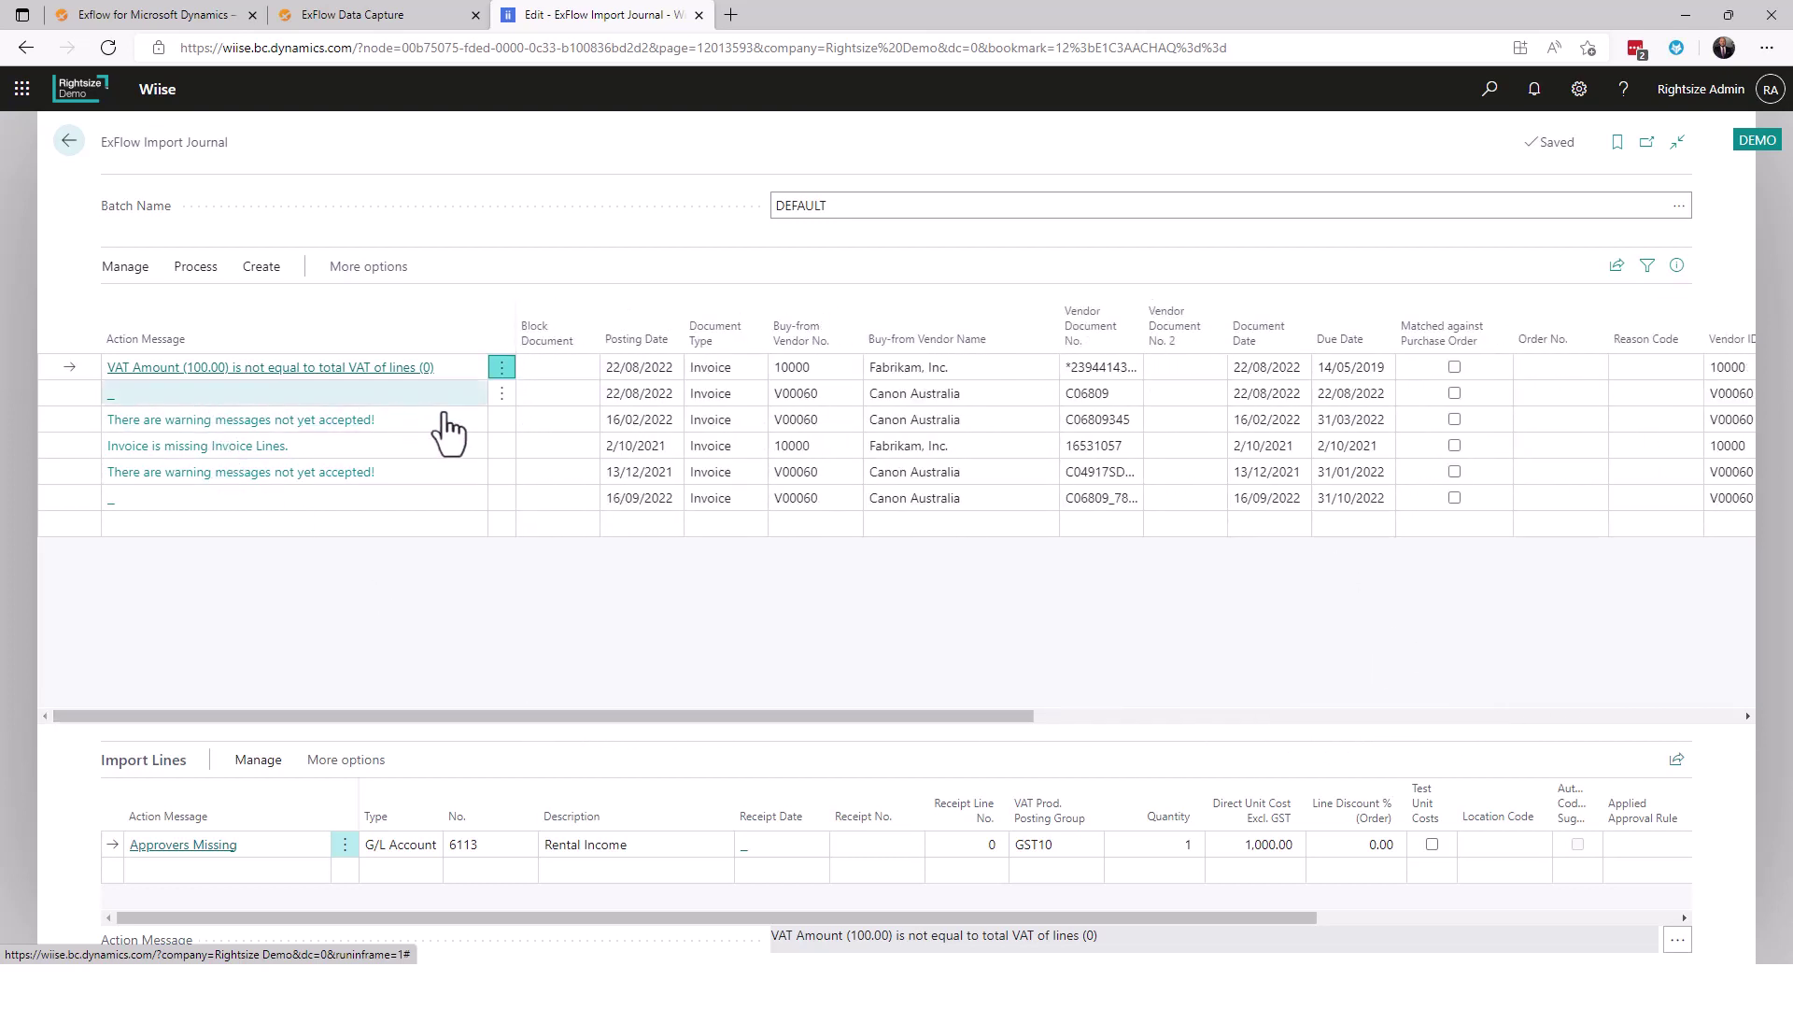
{"action": "left_click", "coordinate": [501, 420]}
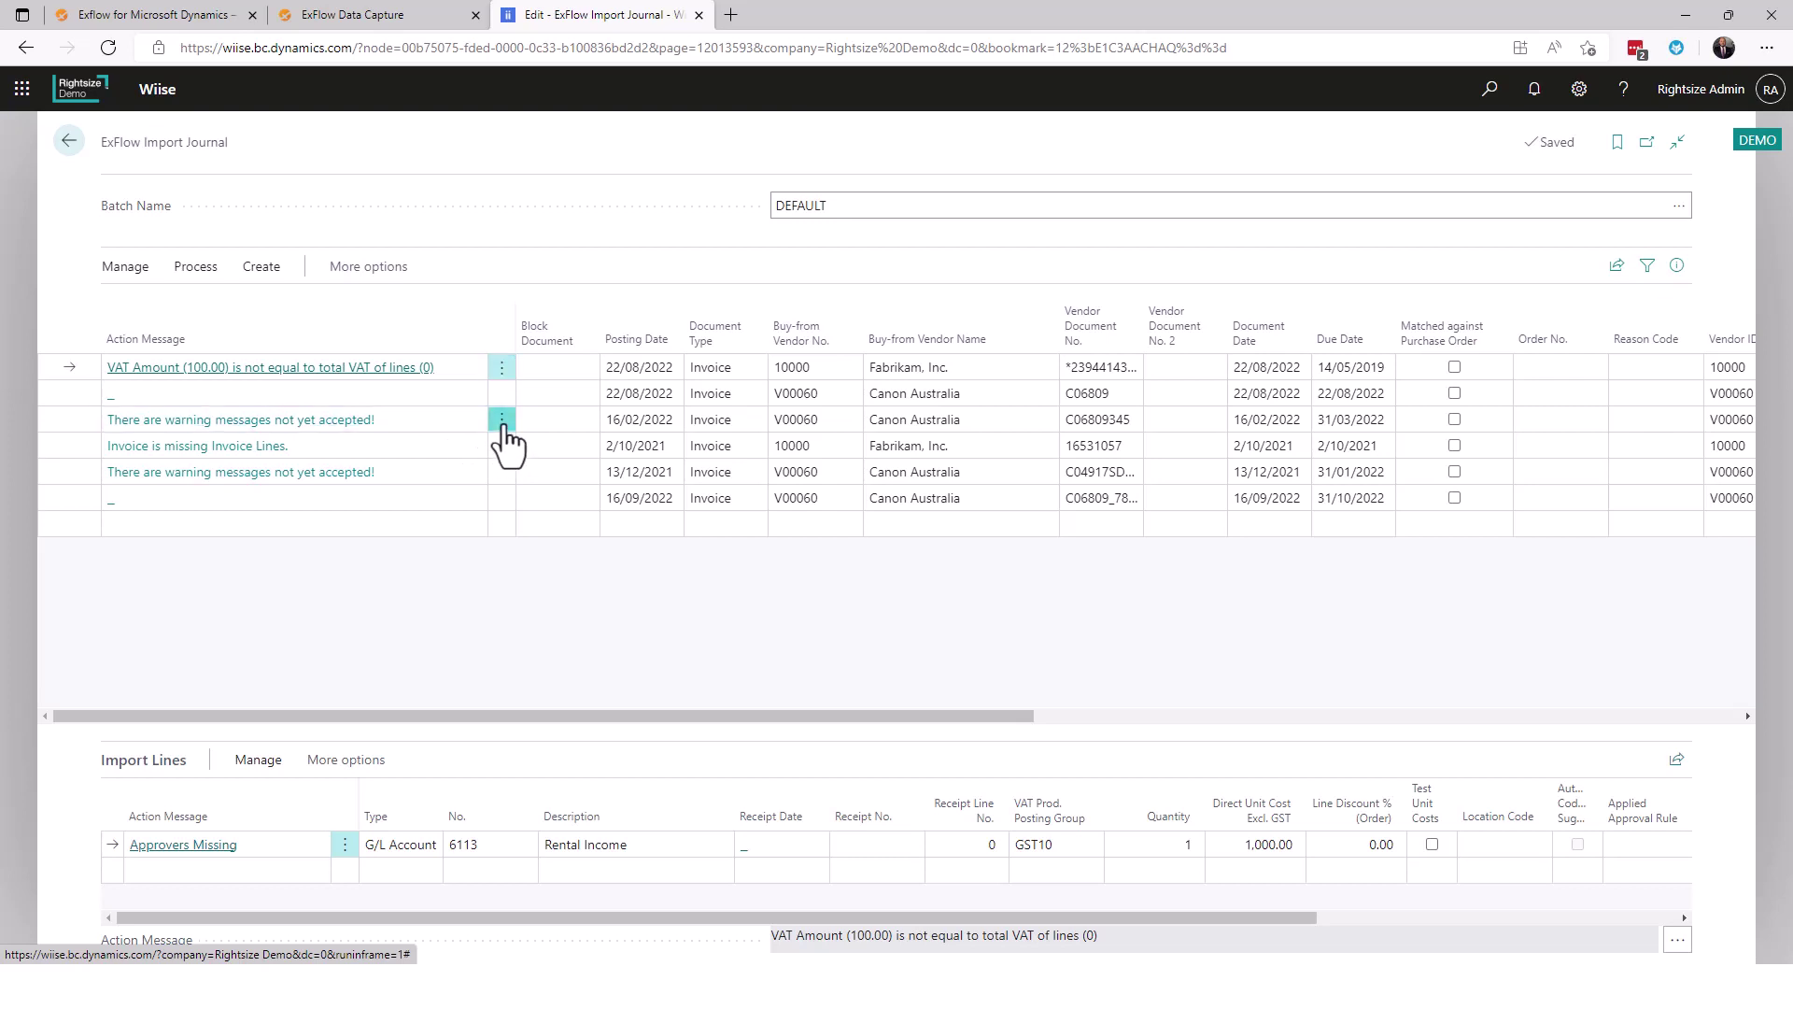
{"action": "left_click", "coordinate": [743, 586]}
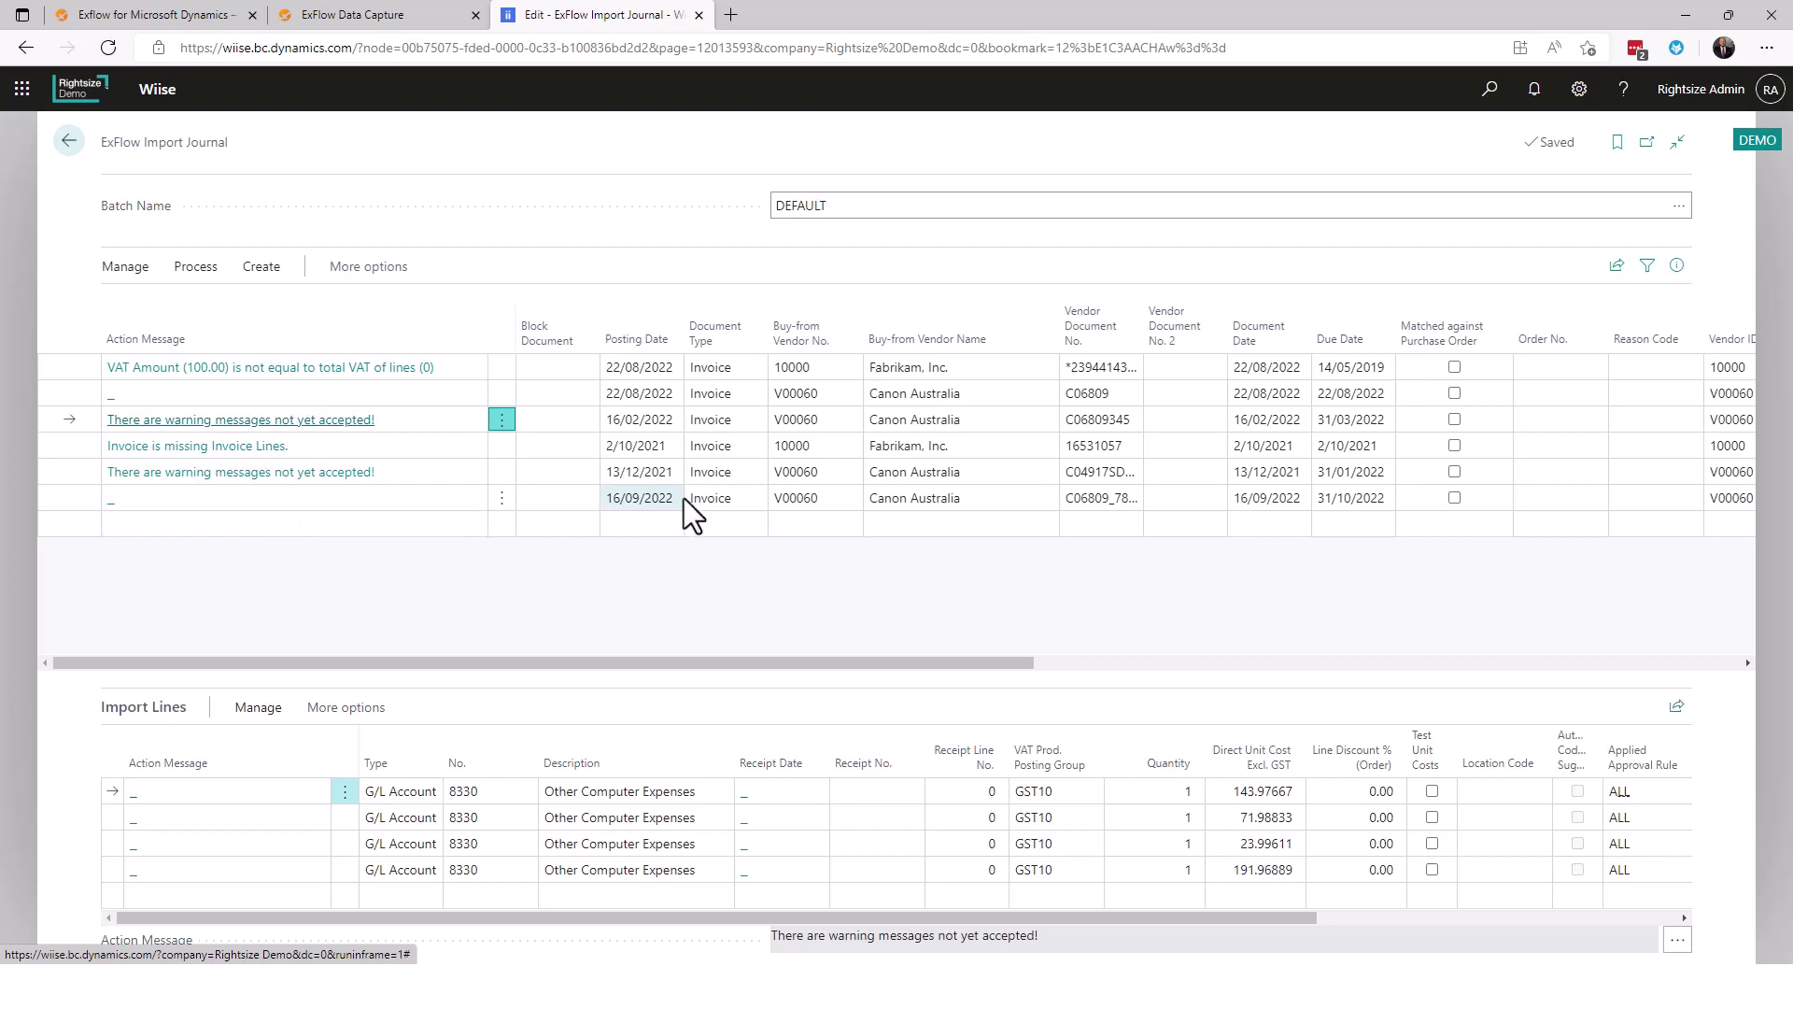
{"action": "left_click", "coordinate": [501, 498]}
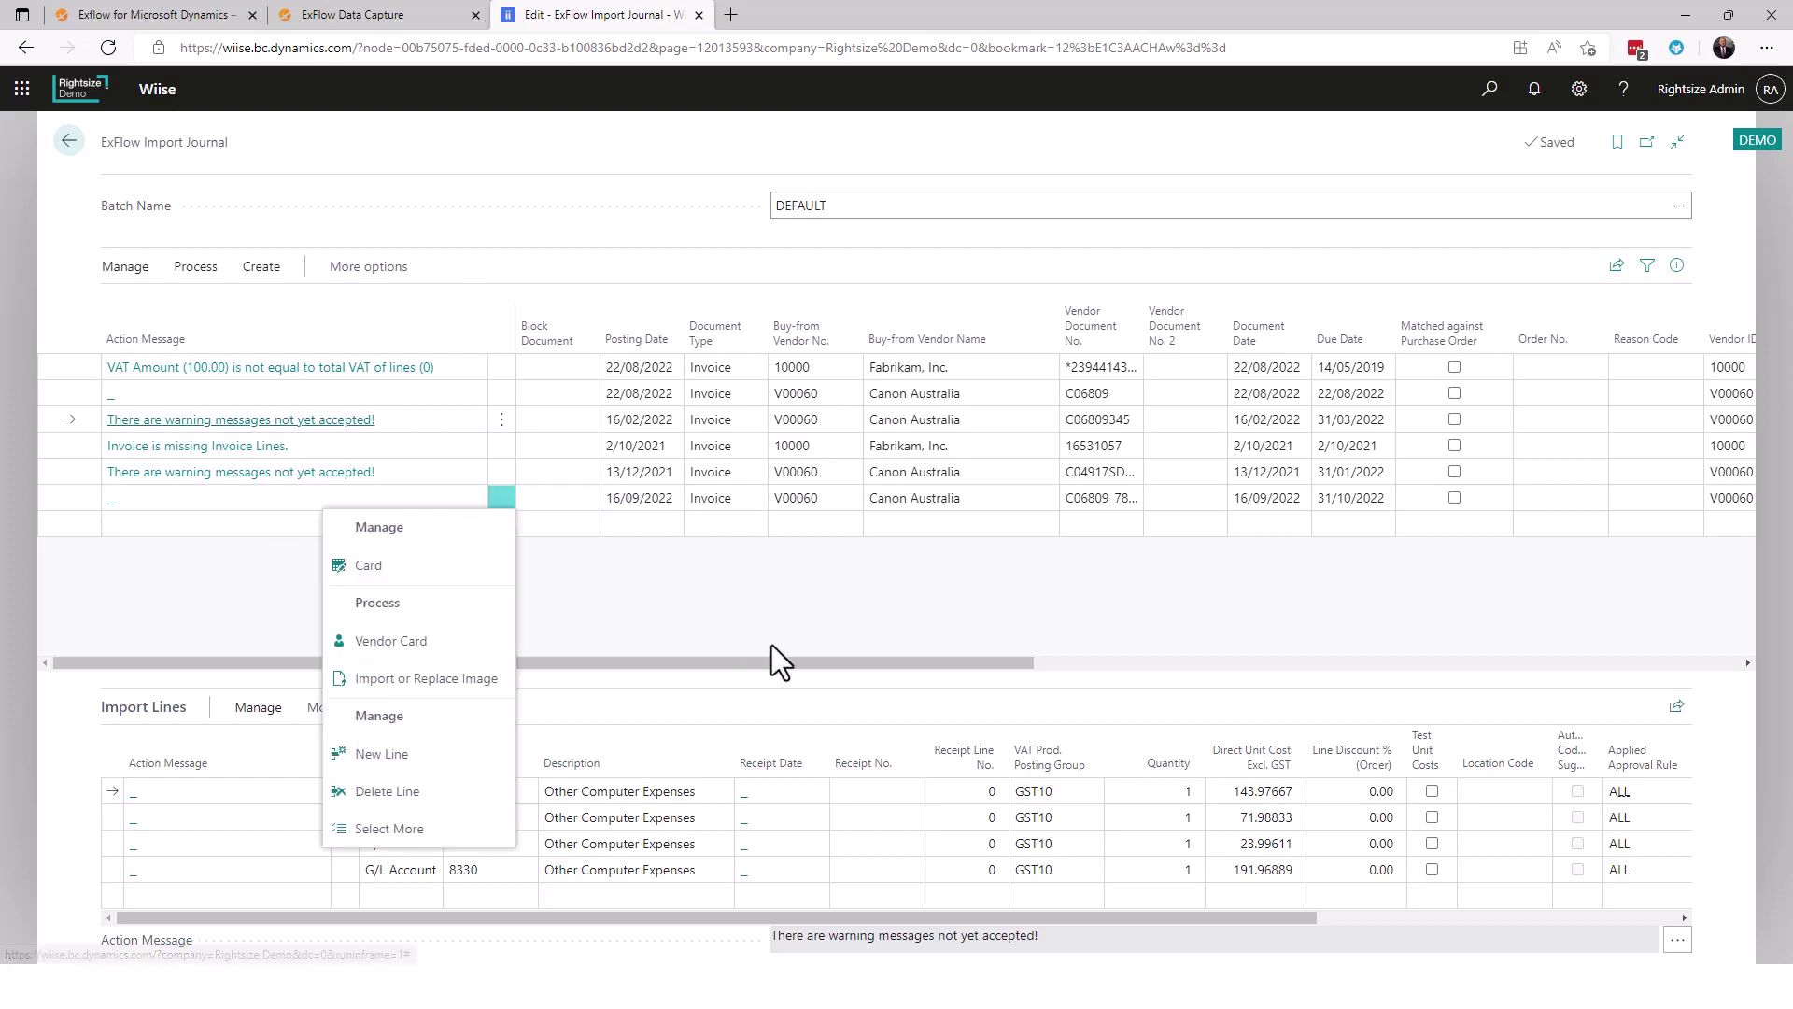
{"action": "left_click", "coordinate": [814, 609]}
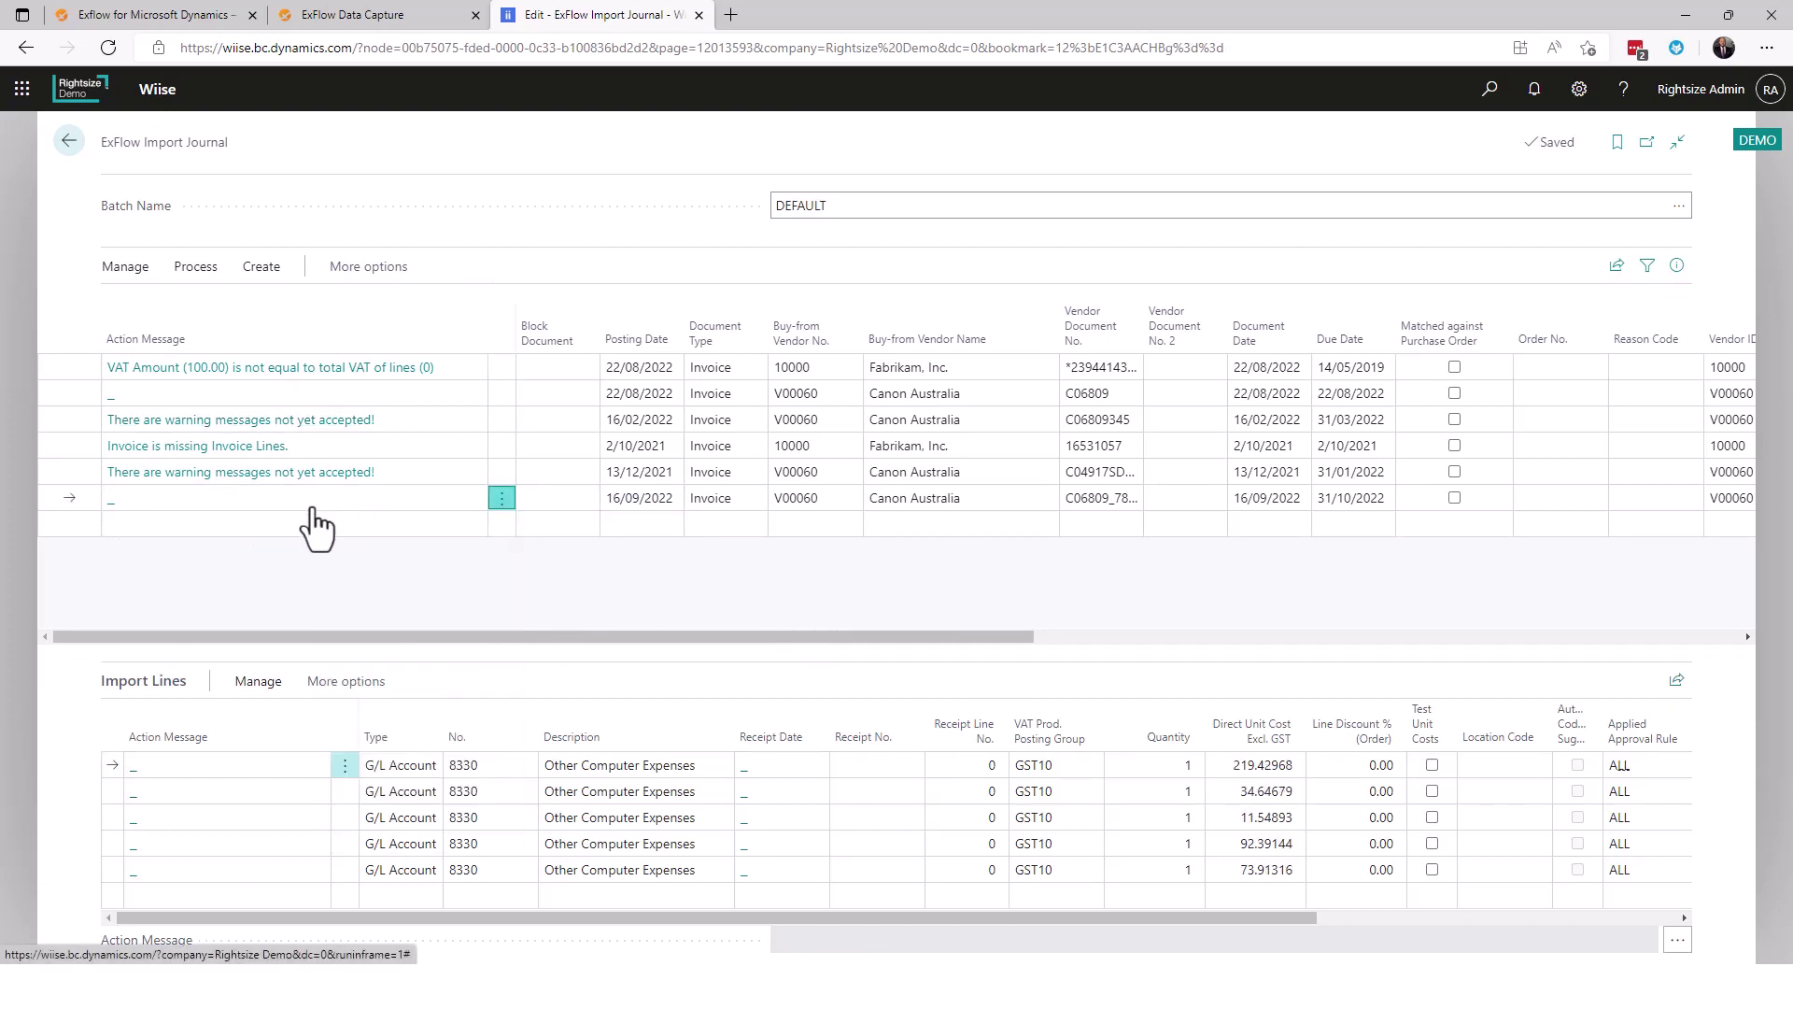